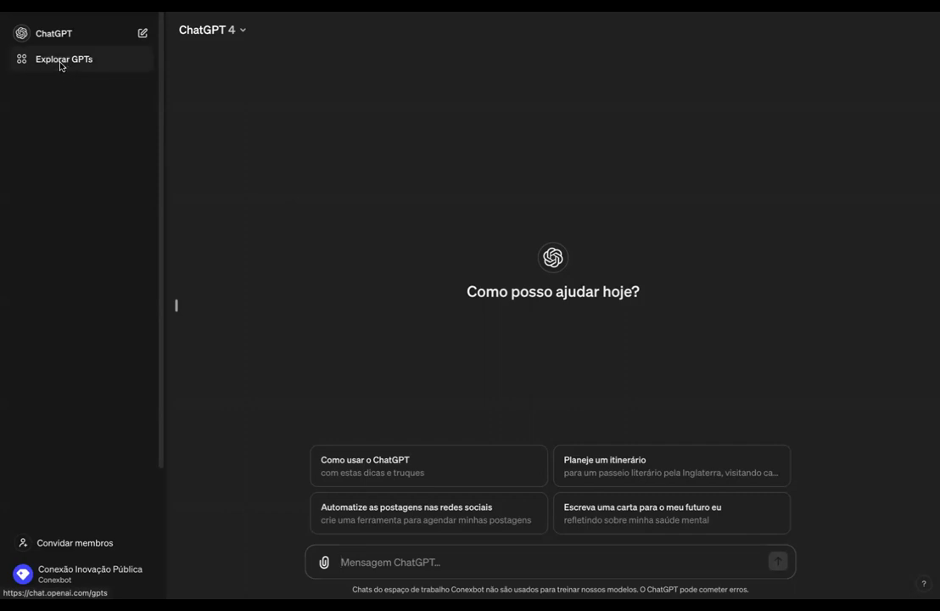
# - Open the GPT catalogue and browse its featured, trending, ChatGPT-made, DALL·E and writing sections
pyautogui.click(57, 59)
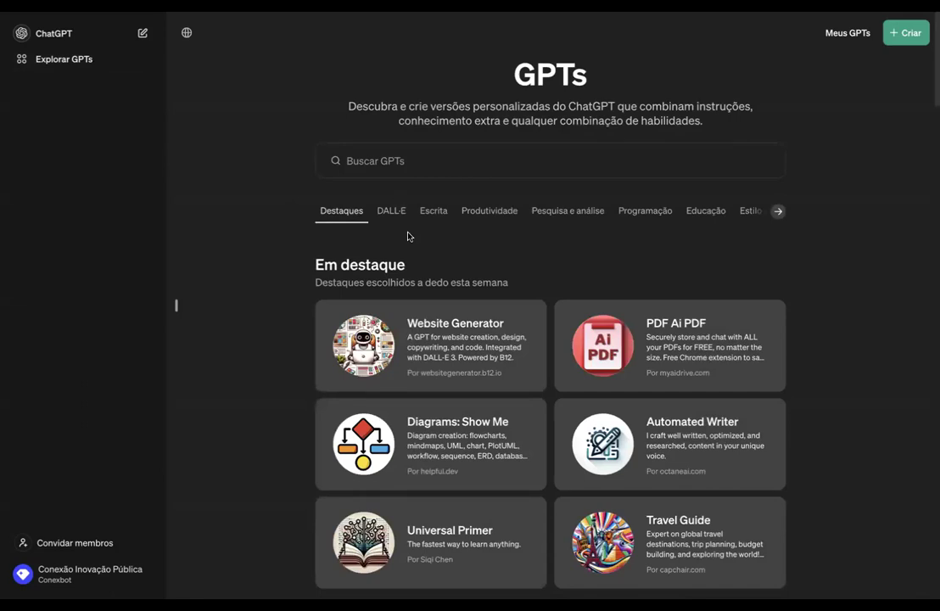
pyautogui.scroll(-4, 412, 235)
pyautogui.scroll(-3, 420, 285)
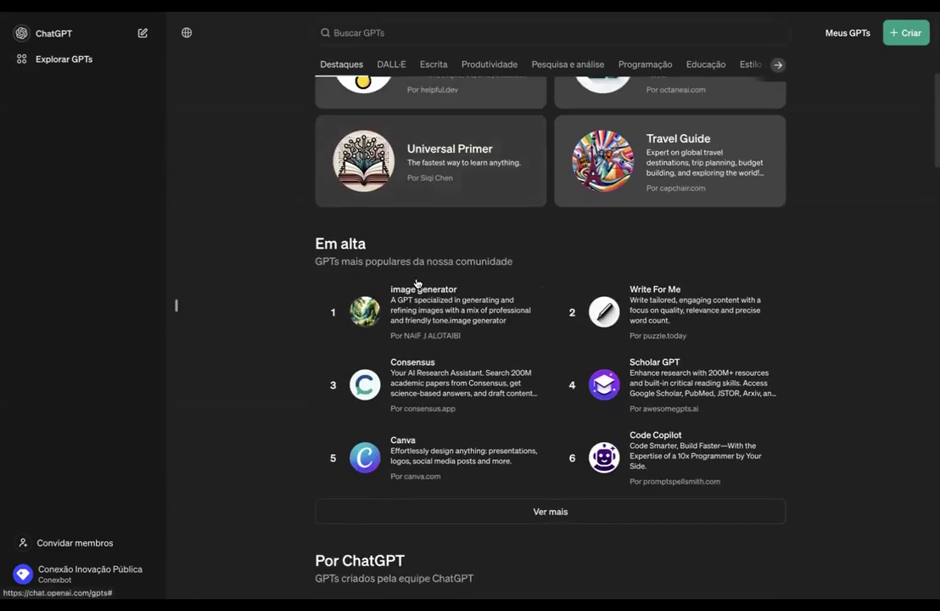
pyautogui.scroll(-4, 461, 327)
pyautogui.scroll(-5, 462, 326)
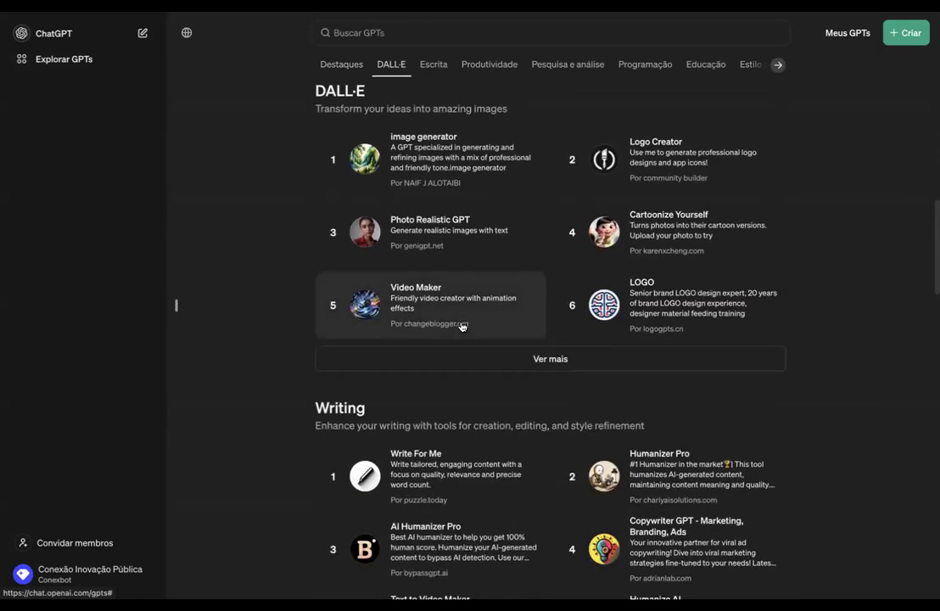
pyautogui.scroll(1, 279, 293)
pyautogui.scroll(10, 279, 293)
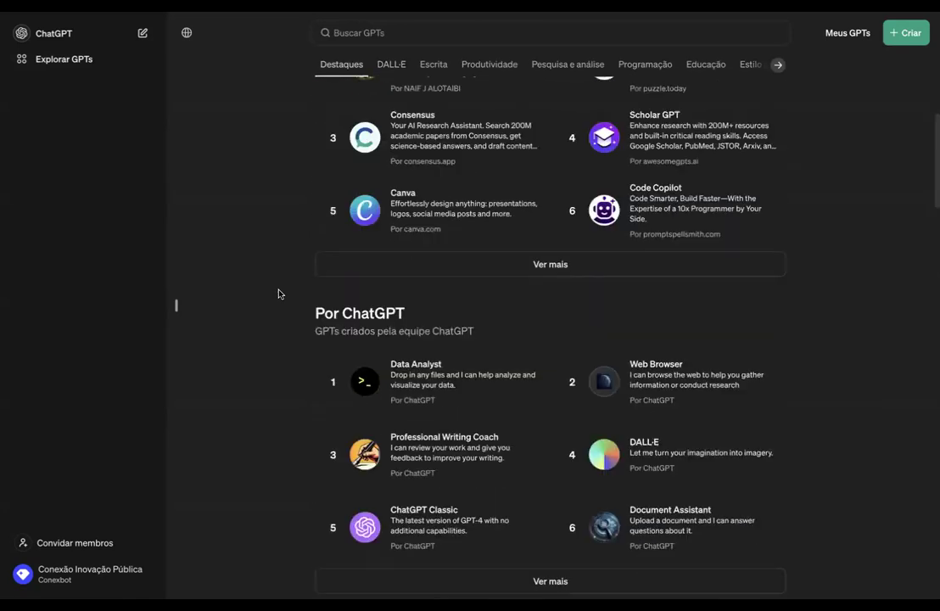
pyautogui.scroll(2, 286, 346)
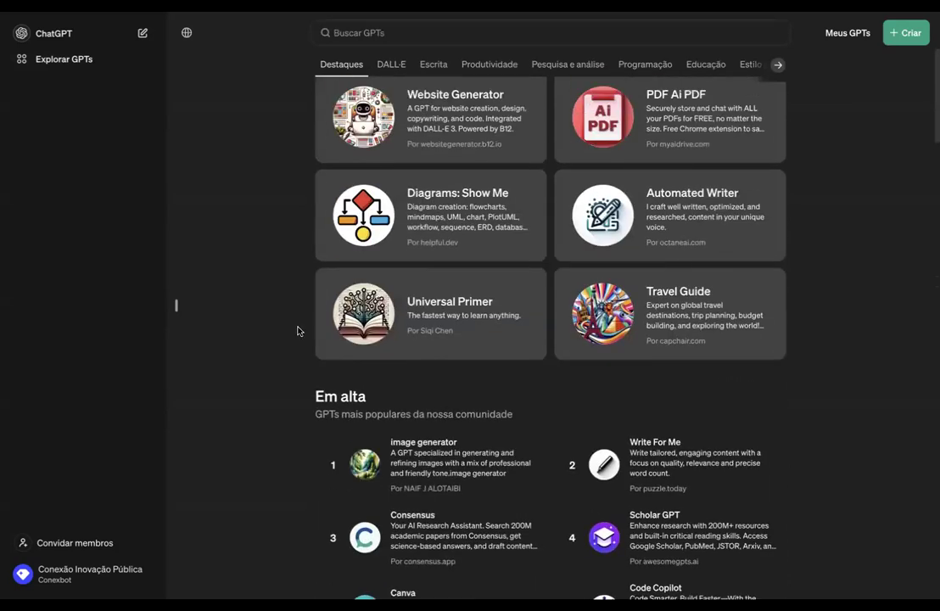
pyautogui.scroll(3, 338, 320)
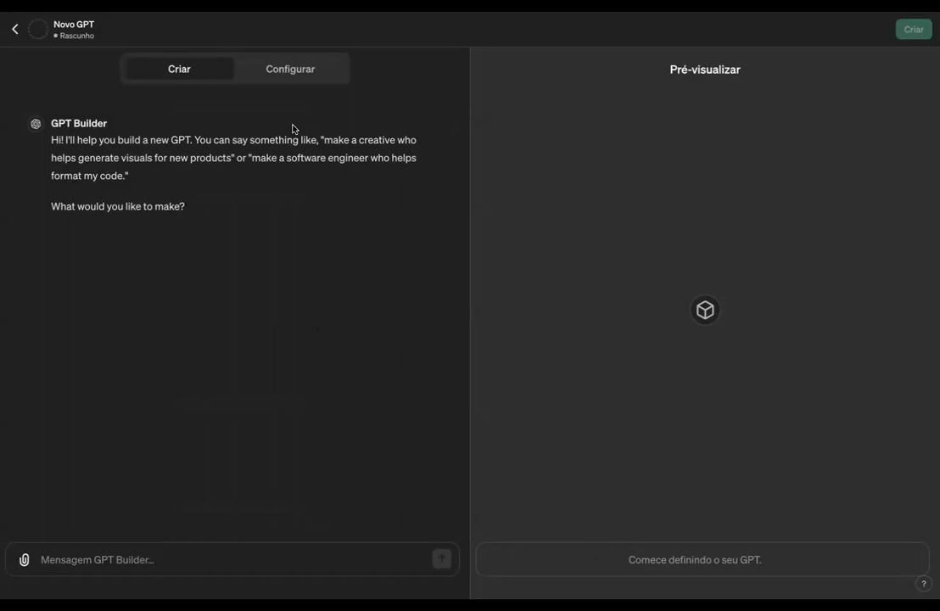
# - Examine the new GPT's configuration form, from name and instructions to knowledge, capabilities and actions, and compare it with the conversational builder
pyautogui.click(271, 76)
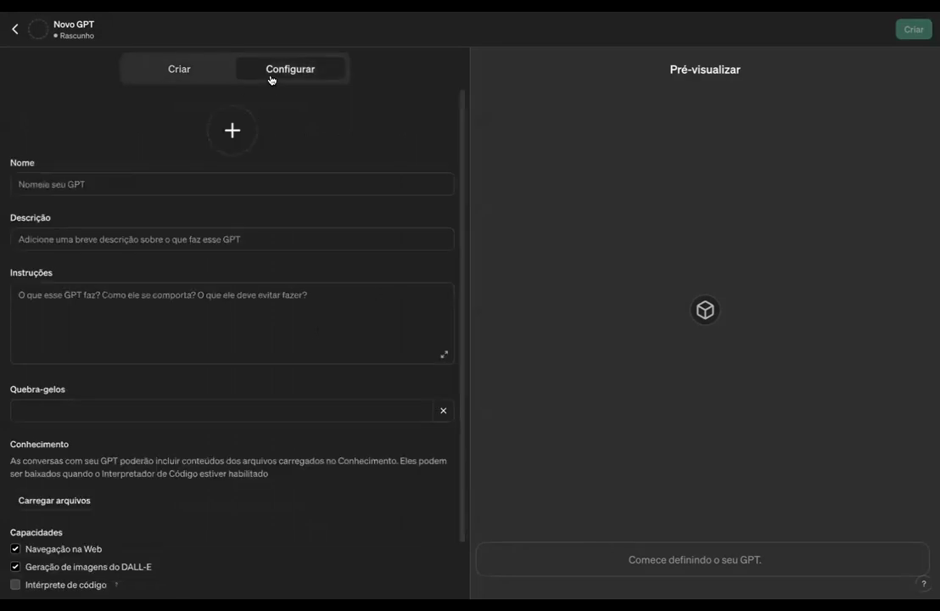
pyautogui.scroll(-1, 319, 270)
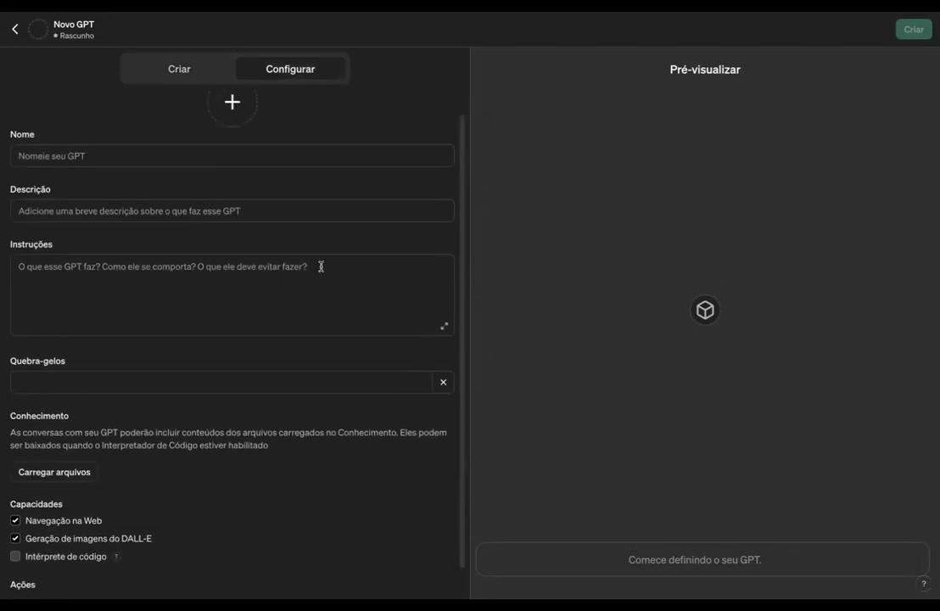
pyautogui.scroll(1, 319, 270)
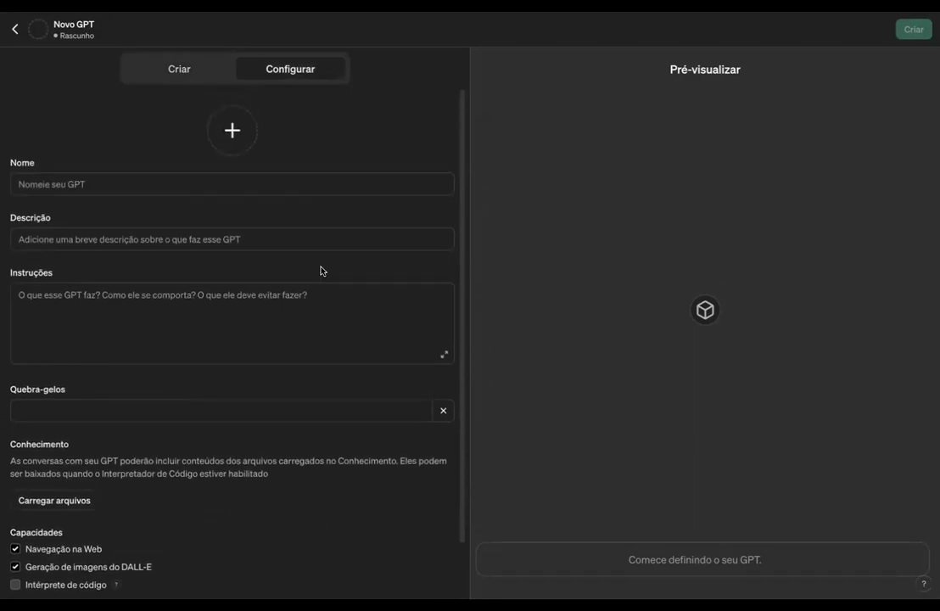
pyautogui.scroll(-1, 320, 270)
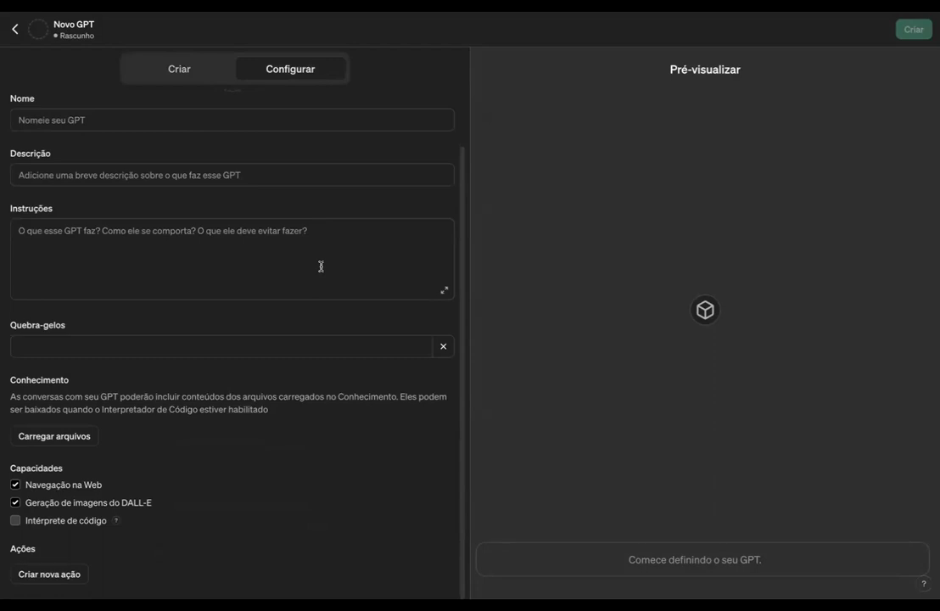
pyautogui.click(184, 73)
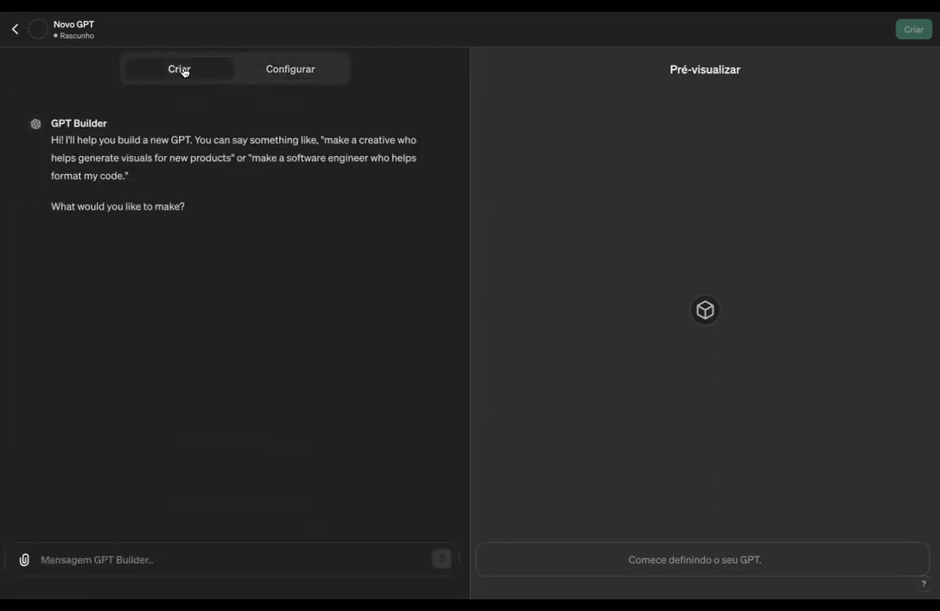
pyautogui.click(275, 74)
pyautogui.scroll(-1, 296, 389)
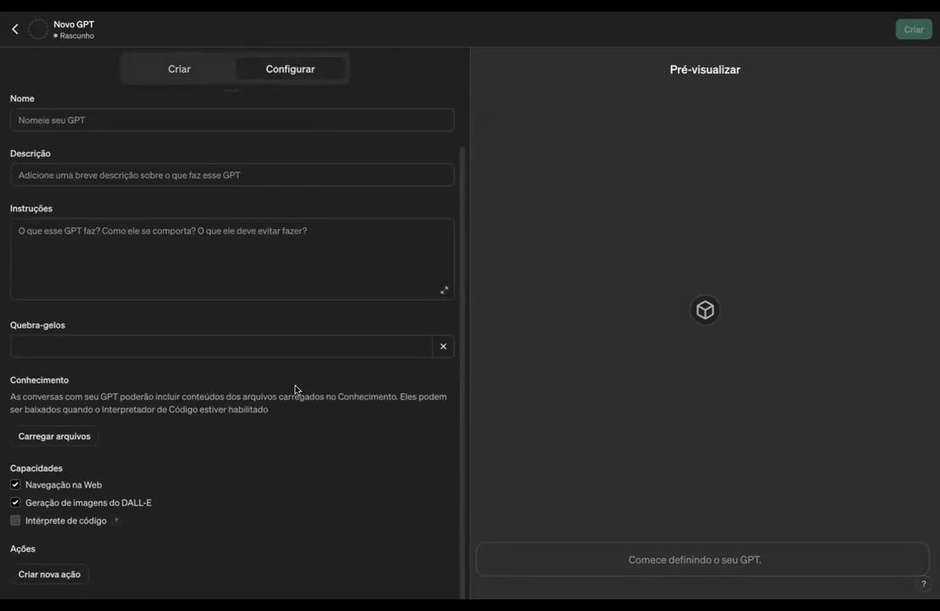
pyautogui.scroll(1, 320, 285)
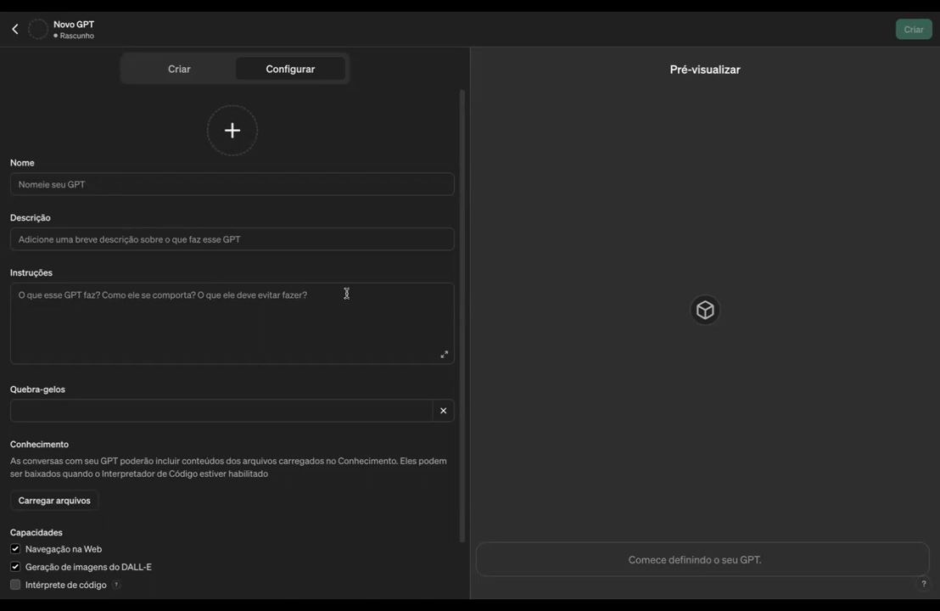
# - Enable the "Intérprete de código" capability for the new GPT
pyautogui.scroll(-2, 346, 294)
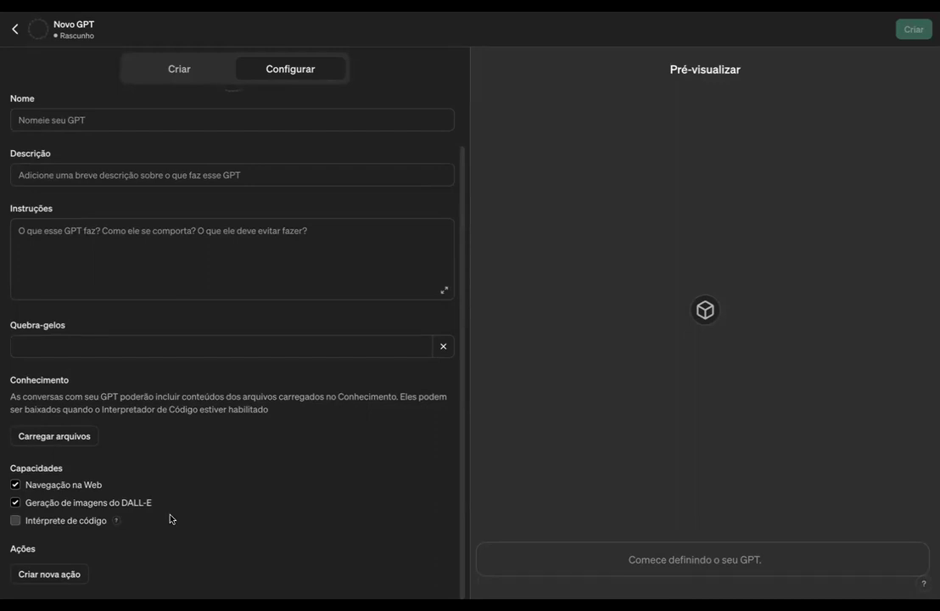
pyautogui.moveTo(114, 521)
pyautogui.click(17, 520)
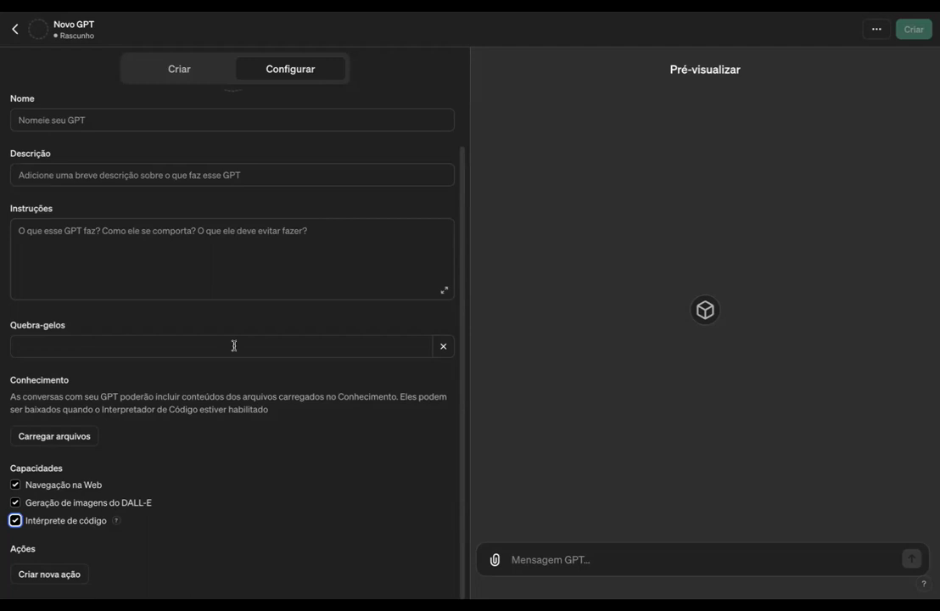
# - Draft a message to GPT Builder: "Vamos criar um assistente para as pessoas que querem se inscrever no Prêmio Inoves 2024."
pyautogui.click(146, 68)
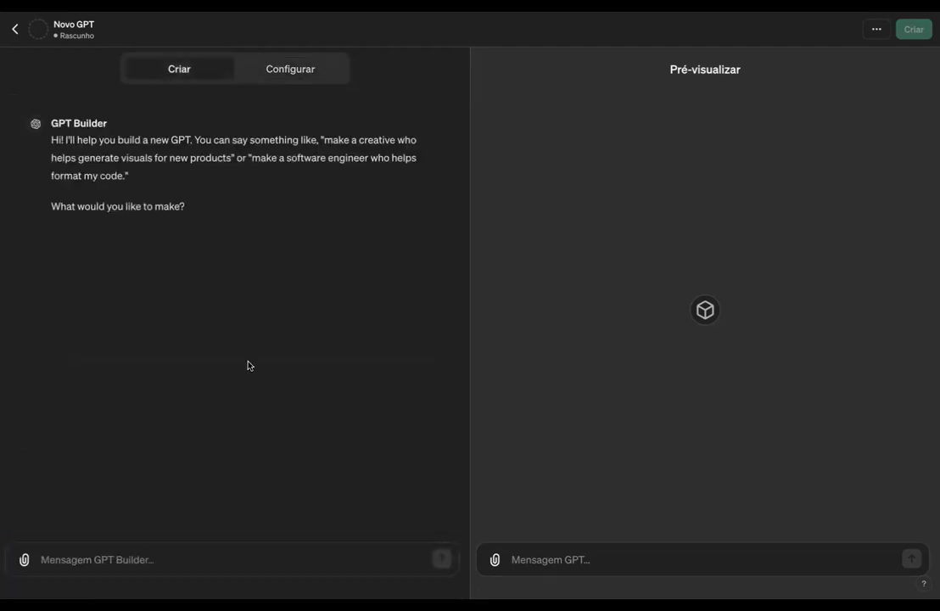
pyautogui.click(127, 558)
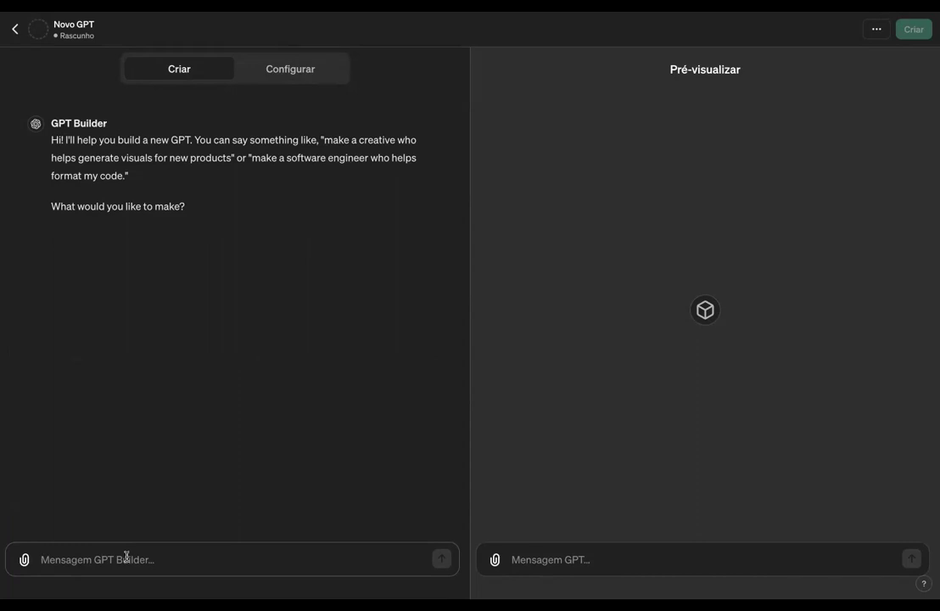
pyautogui.write('Vamos criar')
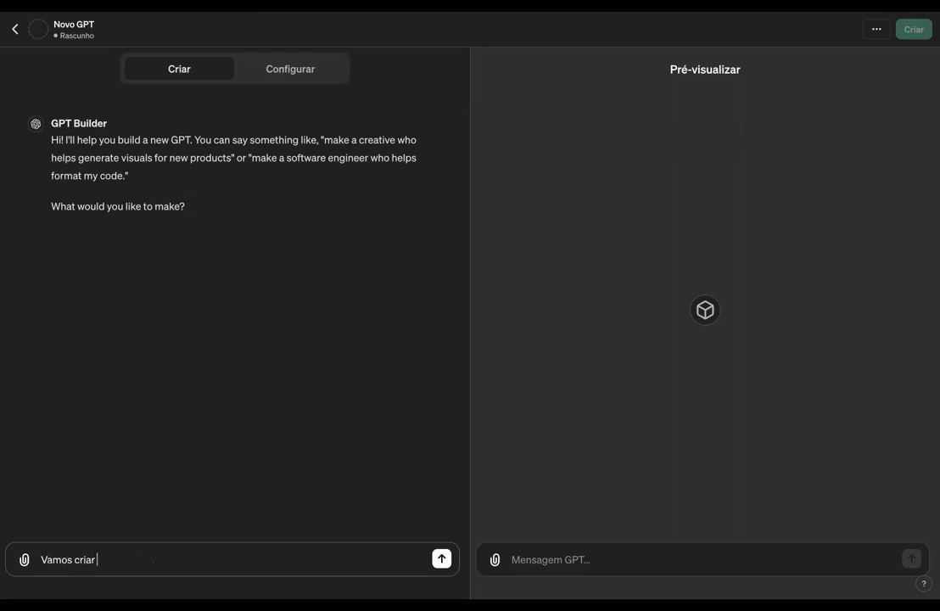
pyautogui.write(' um ass')
pyautogui.write('istente pa')
pyautogui.write('ra as pessoas')
pyautogui.write(' que')
pyautogui.write('em s')
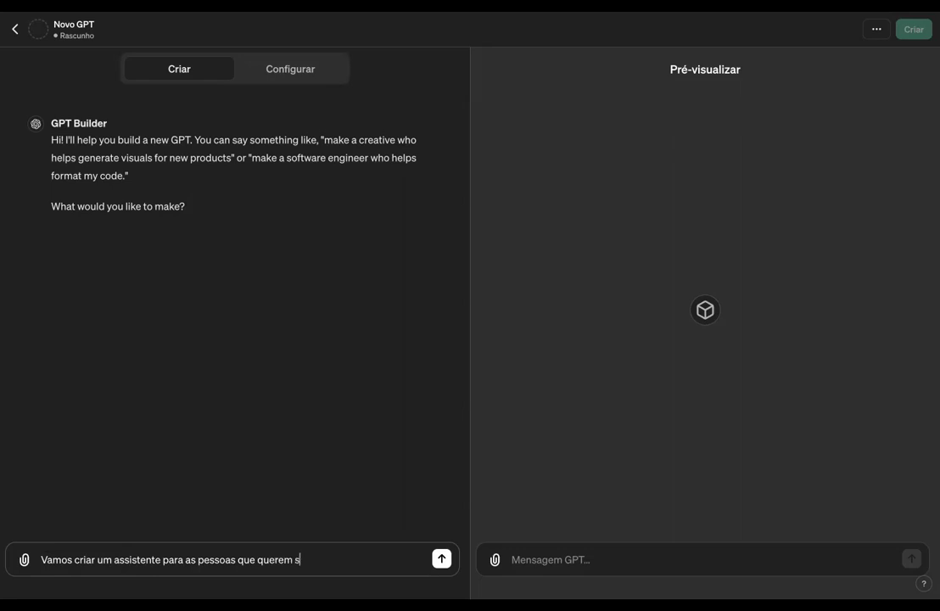
pyautogui.write('e inscrever no Pr6E')
pyautogui.press('BackSpace')
pyautogui.press('BackSpace')
pyautogui.write('É')
pyautogui.press('BackSpace')
pyautogui.write('ÊME')
pyautogui.press('BackSpace')
pyautogui.press('BackSpace')
pyautogui.press('BackSpace')
pyautogui.write('rêmio Inove')
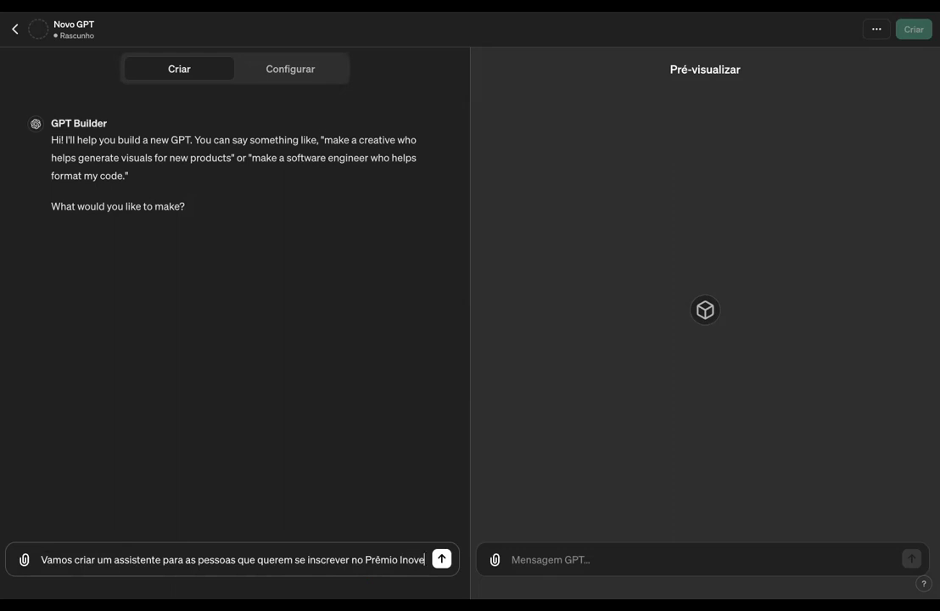
pyautogui.write('s 2024.')
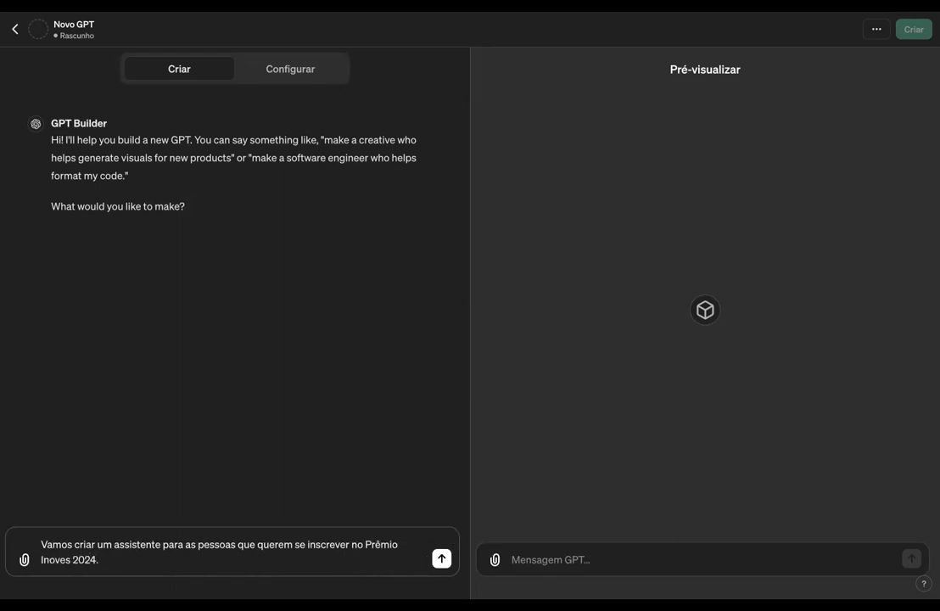
# - Add "O GPT será em português brasileiro" to the drafted message and send it to GPT Builder
pyautogui.write('  O GPT será em português')
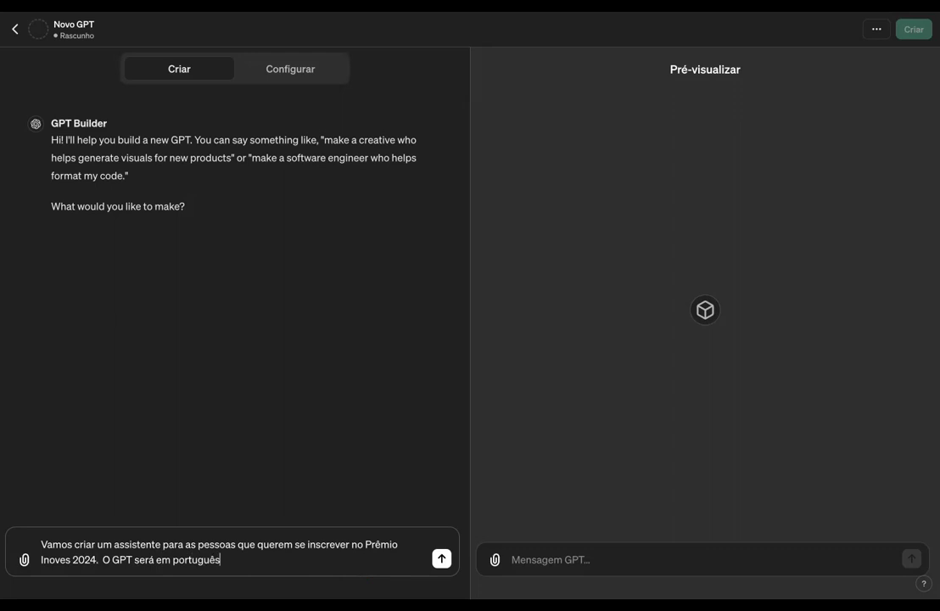
pyautogui.write(' brasileiro')
pyautogui.press('Return')
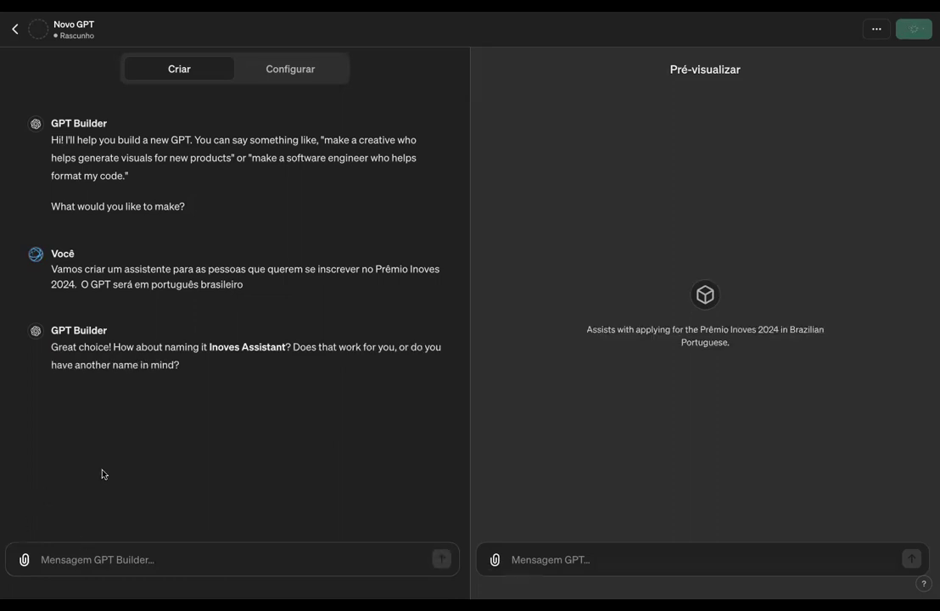
# - Ask GPT Builder to answer in Portuguese by sending "Me responda em português"
pyautogui.click(167, 560)
pyautogui.write('Me rspon')
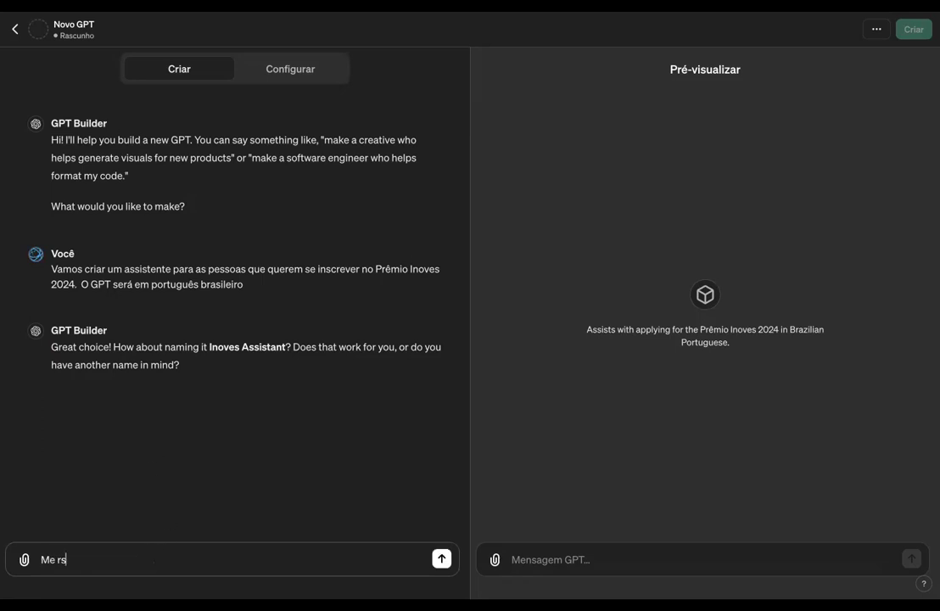
pyautogui.press('BackSpace')
pyautogui.press('BackSpace')
pyautogui.press('BackSpace')
pyautogui.press('BackSpace')
pyautogui.write('espon')
pyautogui.write('da em por')
pyautogui.write('r')
pyautogui.write('u')
pyautogui.press('BackSpace')
pyautogui.press('BackSpace')
pyautogui.write('tuguês')
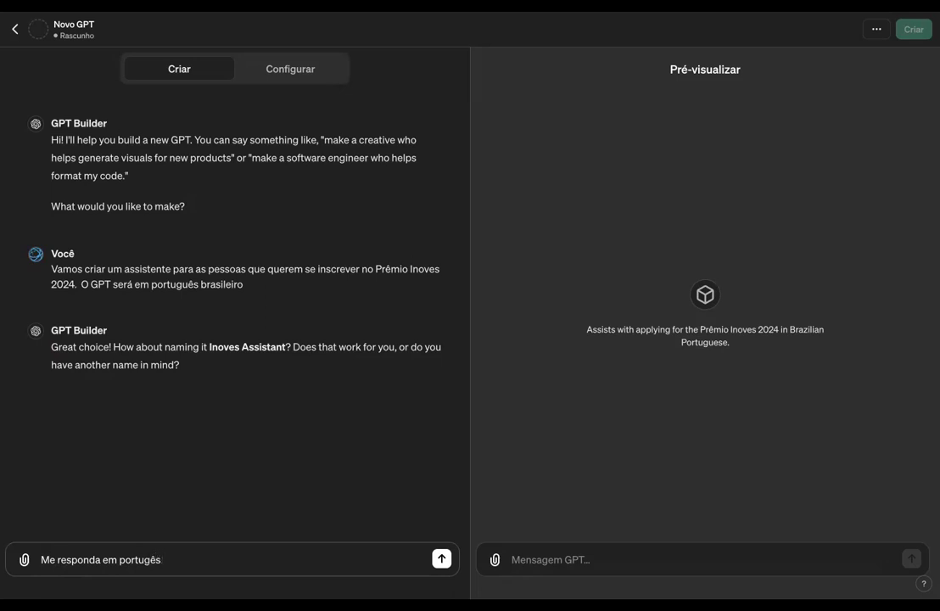
pyautogui.press('BackSpace')
pyautogui.press('BackSpace')
pyautogui.write('uês')
pyautogui.press('Return')
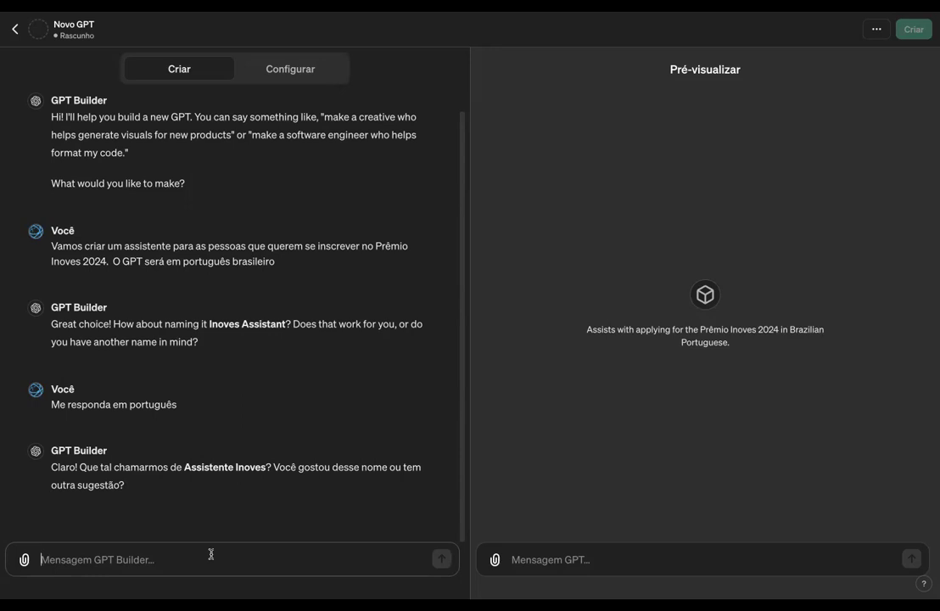
# - Give GPT Builder the assistant's name by sending "Quero o nome Assistente Prêmio Inoves 2024"
pyautogui.write('Aisi')
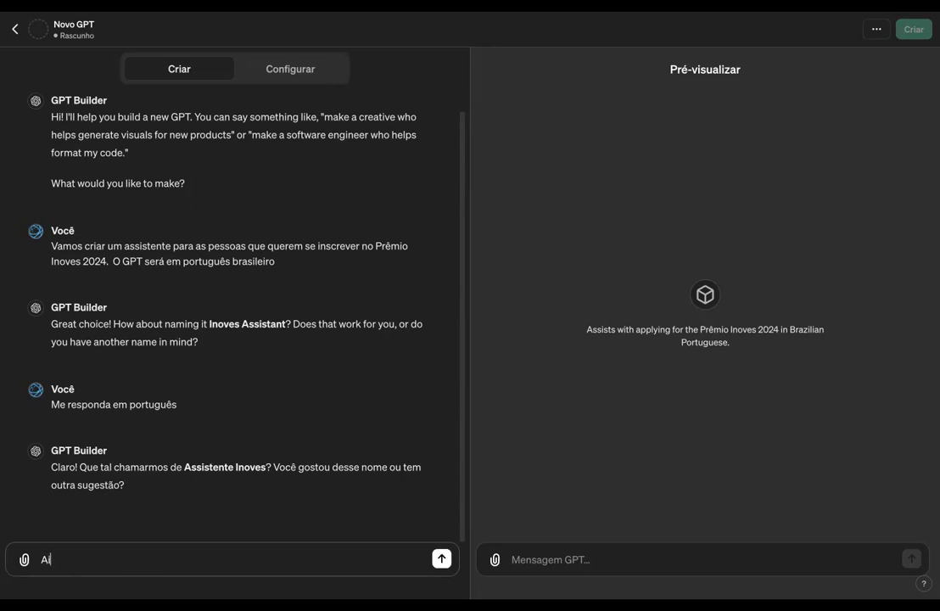
pyautogui.press('BackSpace')
pyautogui.press('BackSpace')
pyautogui.press('BackSpace')
pyautogui.press('BackSpace')
pyautogui.write('Quero o nom')
pyautogui.write('e Assist')
pyautogui.write('ênte')
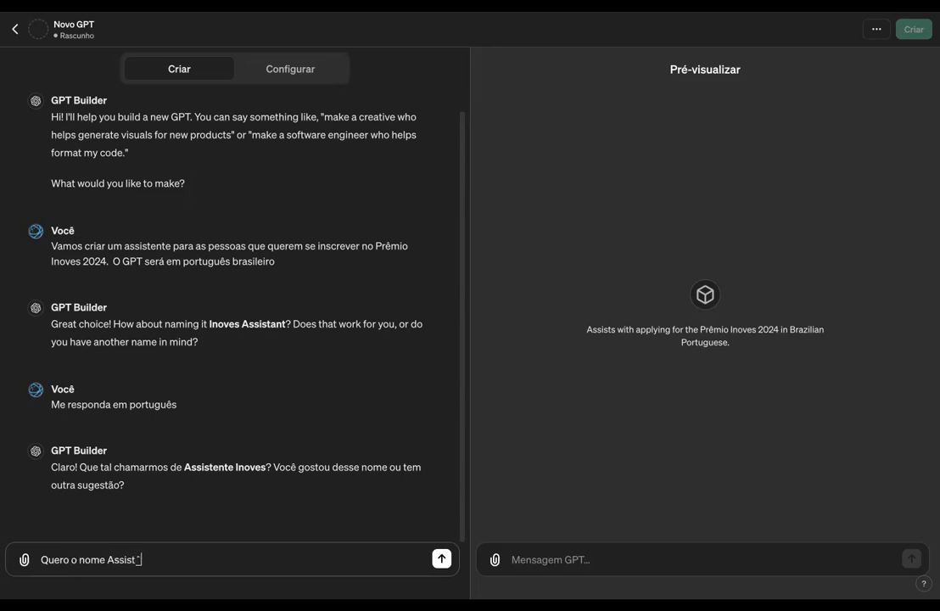
pyautogui.press('BackSpace')
pyautogui.press('BackSpace')
pyautogui.press('BackSpace')
pyautogui.press('BackSpace')
pyautogui.write('tente Prêmio Inoves')
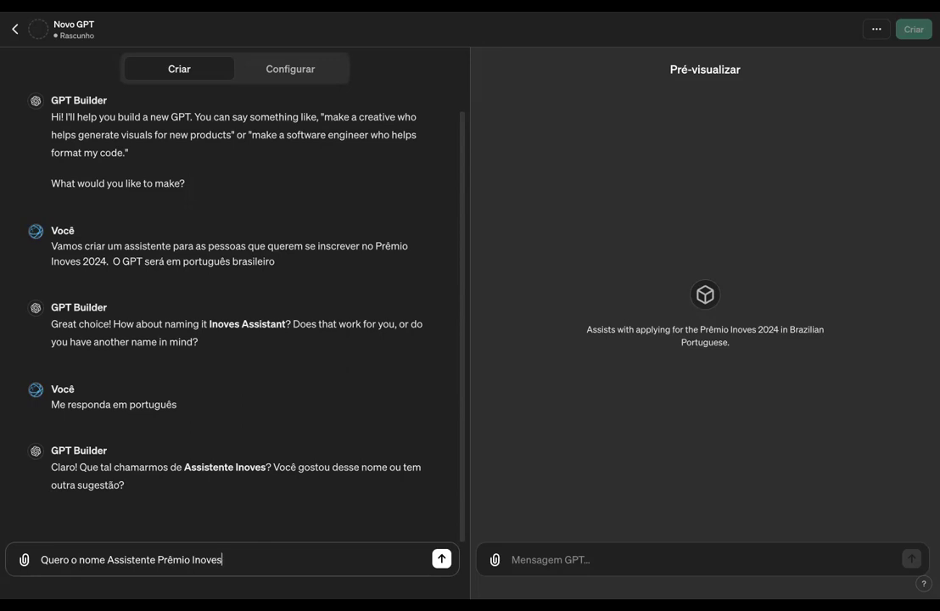
pyautogui.write(' 2024')
pyautogui.press('Return')
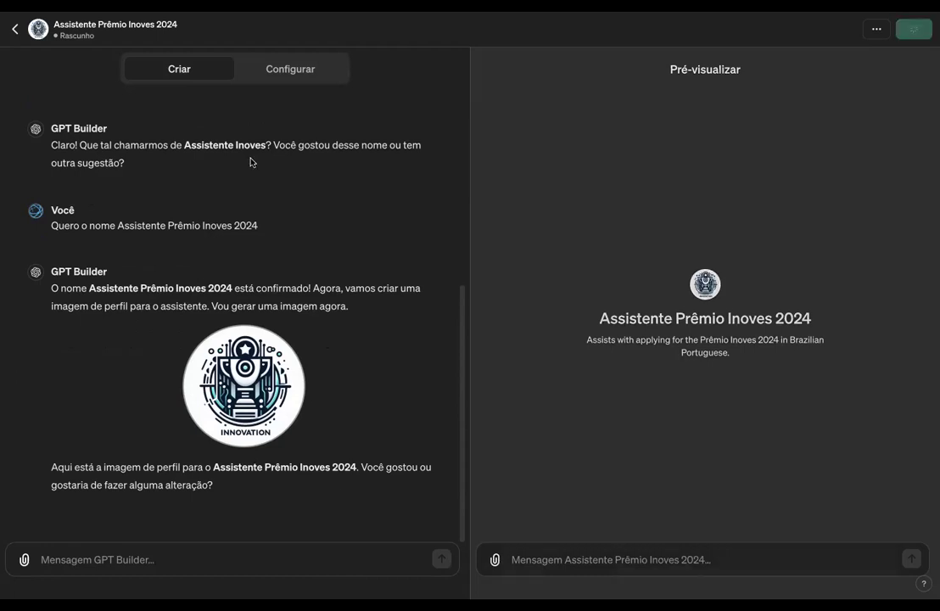
# - Replace the generated profile picture in the GPT's configuration with an uploaded purple logo image
pyautogui.click(289, 74)
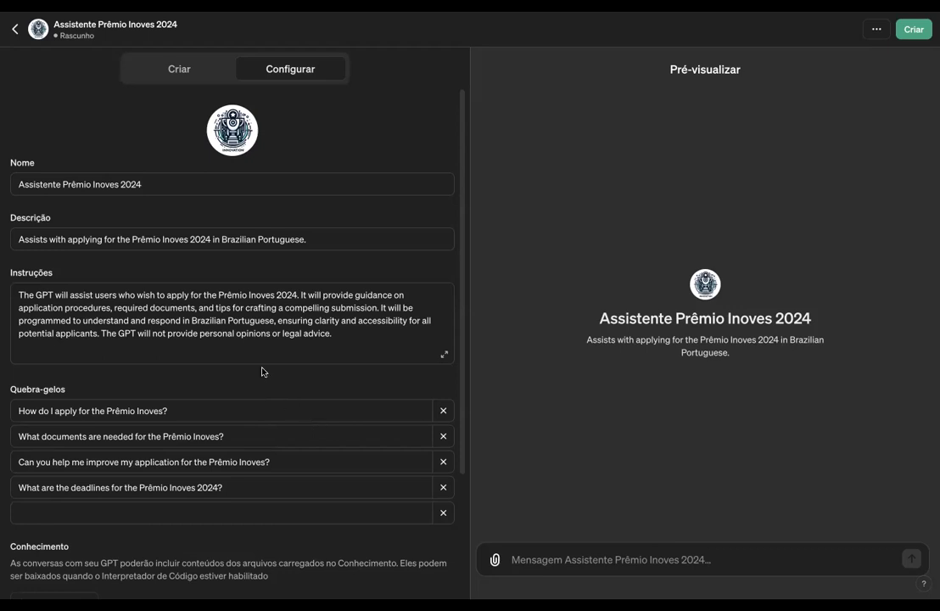
pyautogui.scroll(-2, 272, 350)
pyautogui.scroll(2, 272, 350)
pyautogui.click(232, 131)
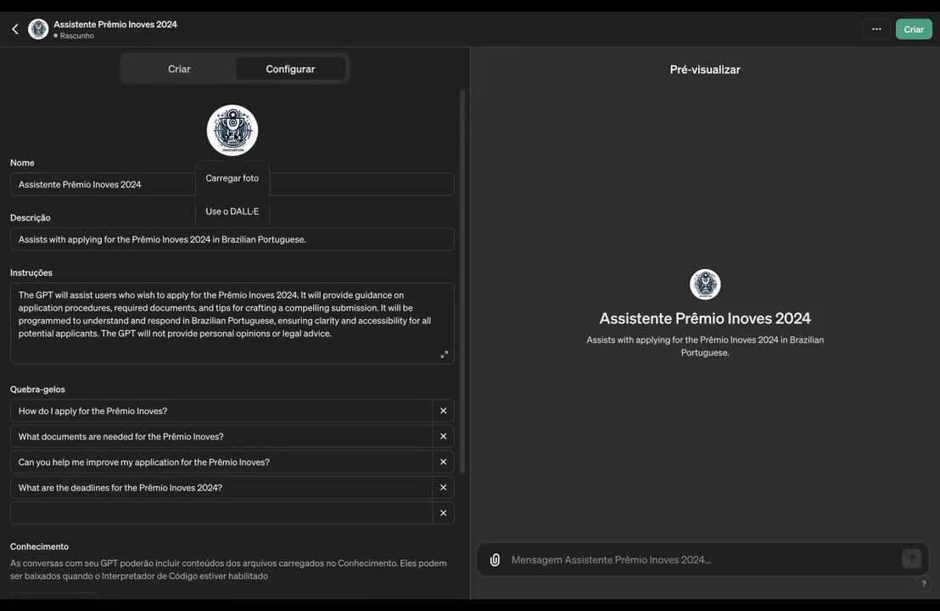
pyautogui.click(237, 180)
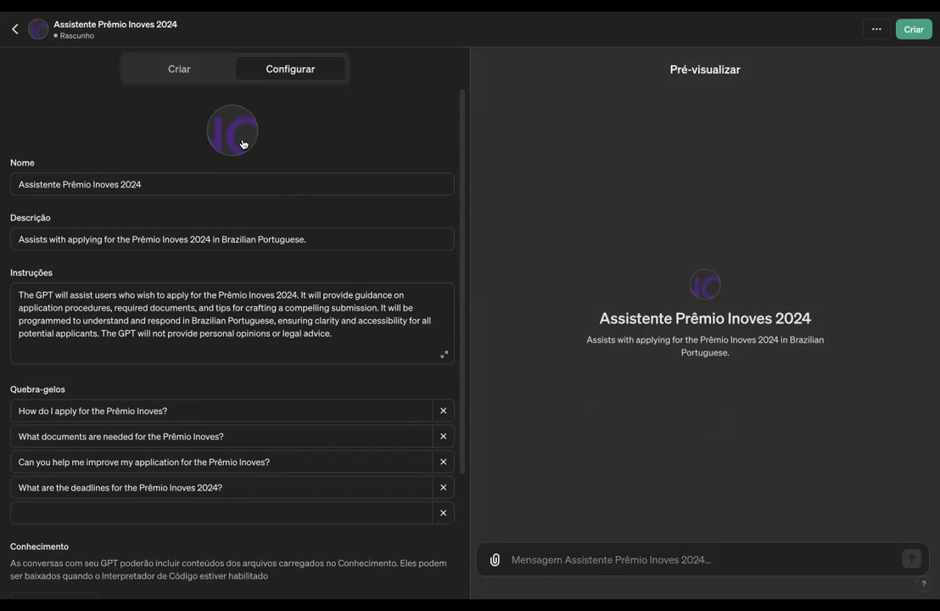
pyautogui.click(237, 142)
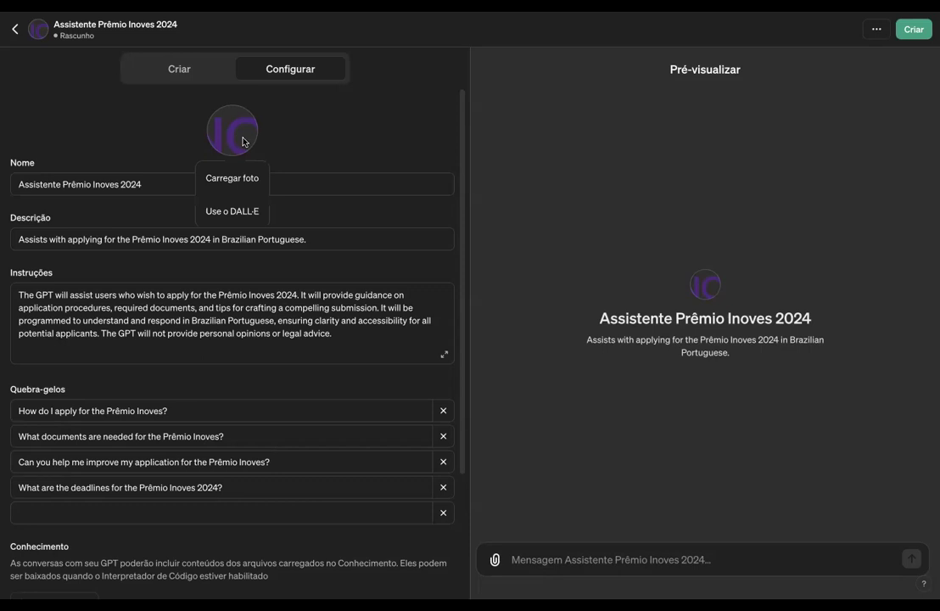
pyautogui.click(317, 160)
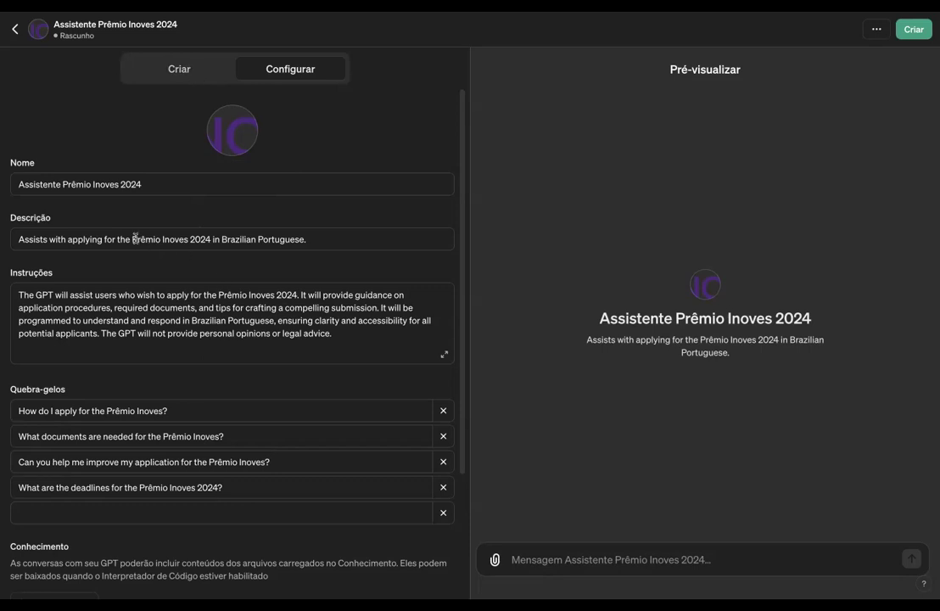
# - Set the GPT's description by sending GPT Builder "A descrição será: GPT personalizado que ajudará as pessoas que queiram se inscrever no Prêmio Inoves 2024"
pyautogui.click(172, 82)
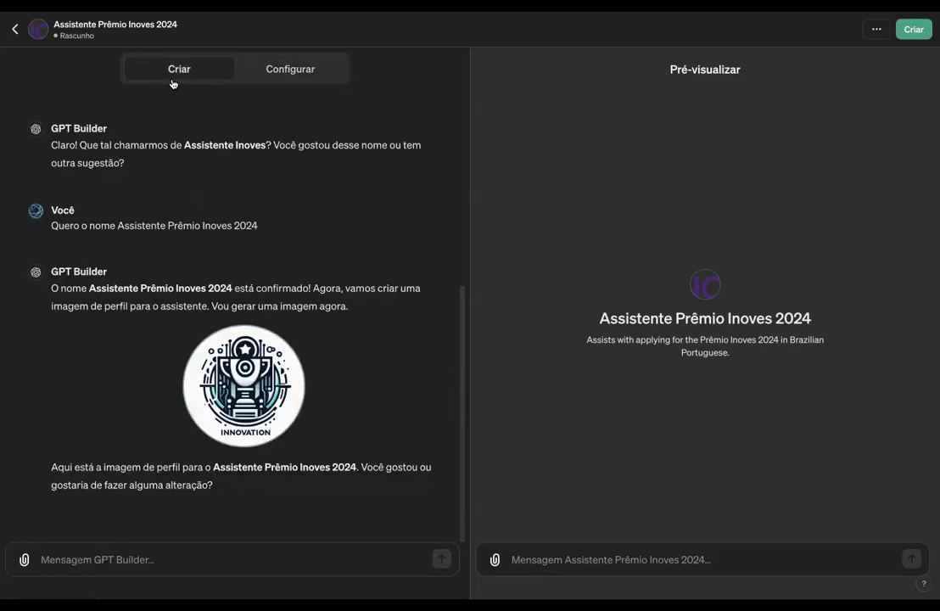
pyautogui.click(285, 80)
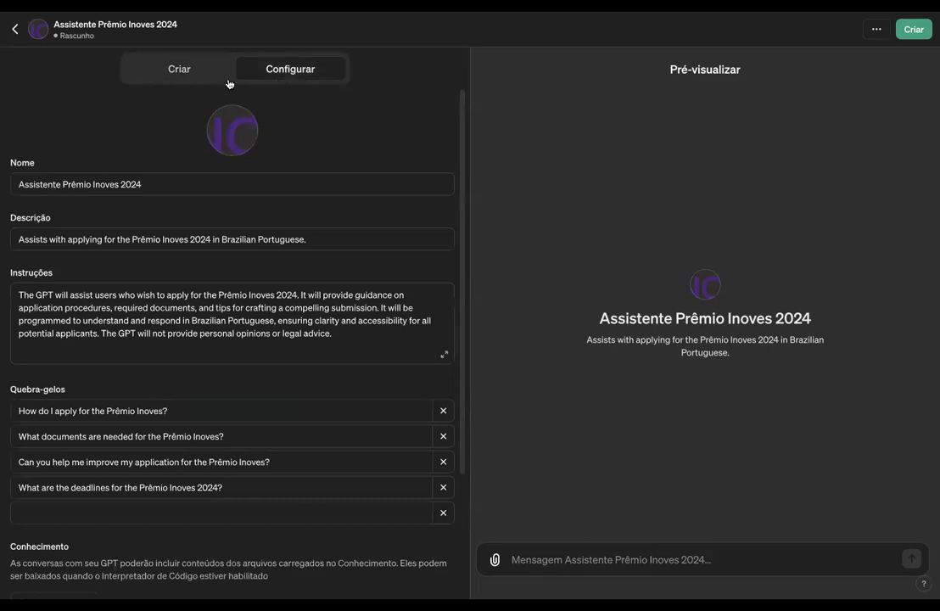
pyautogui.click(181, 76)
pyautogui.click(164, 556)
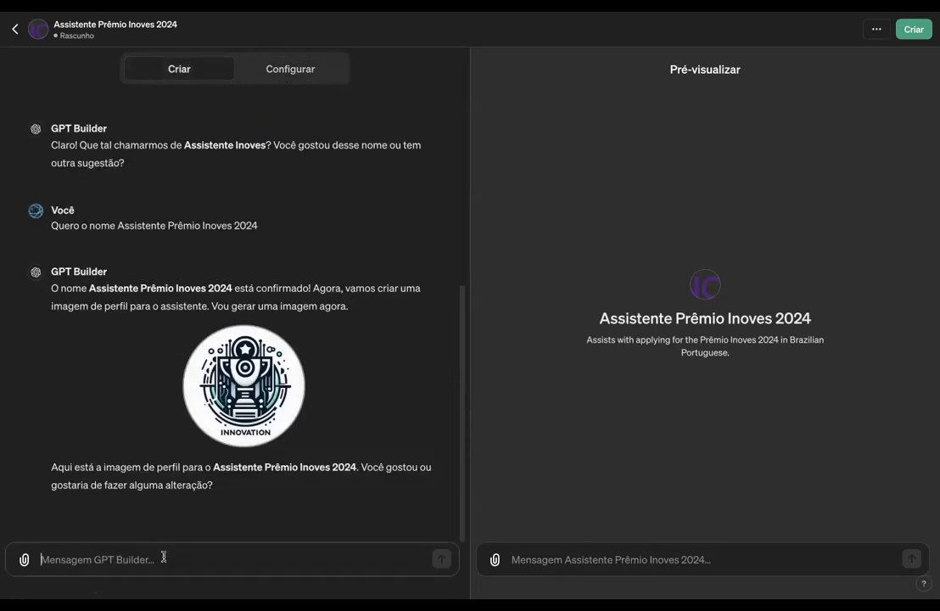
pyautogui.write('A descri')
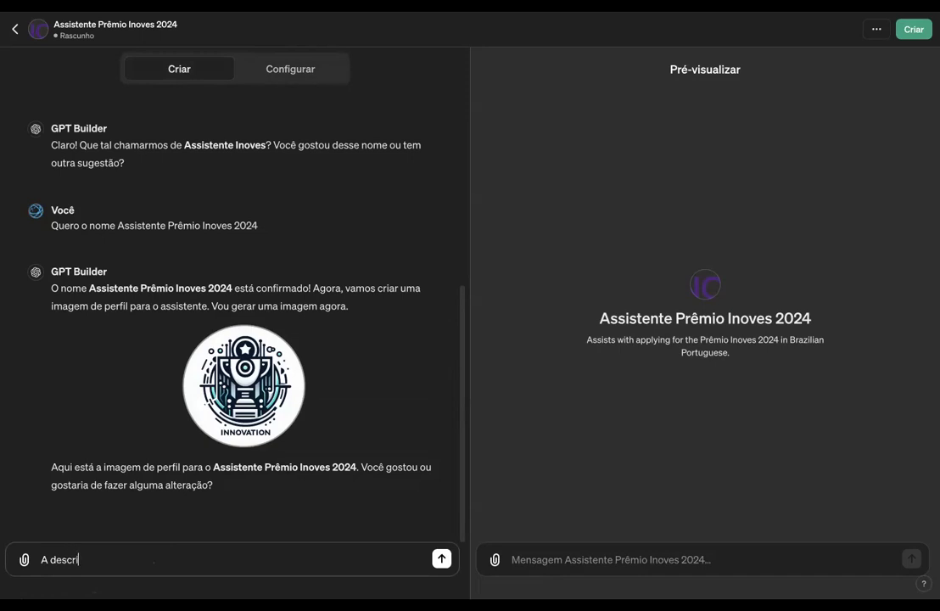
pyautogui.write('ção será:L')
pyautogui.press('BackSpace')
pyautogui.press('BackSpace')
pyautogui.write(': GPT persna')
pyautogui.press('BackSpace')
pyautogui.press('BackSpace')
pyautogui.write('onalizado')
pyautogui.write('que')
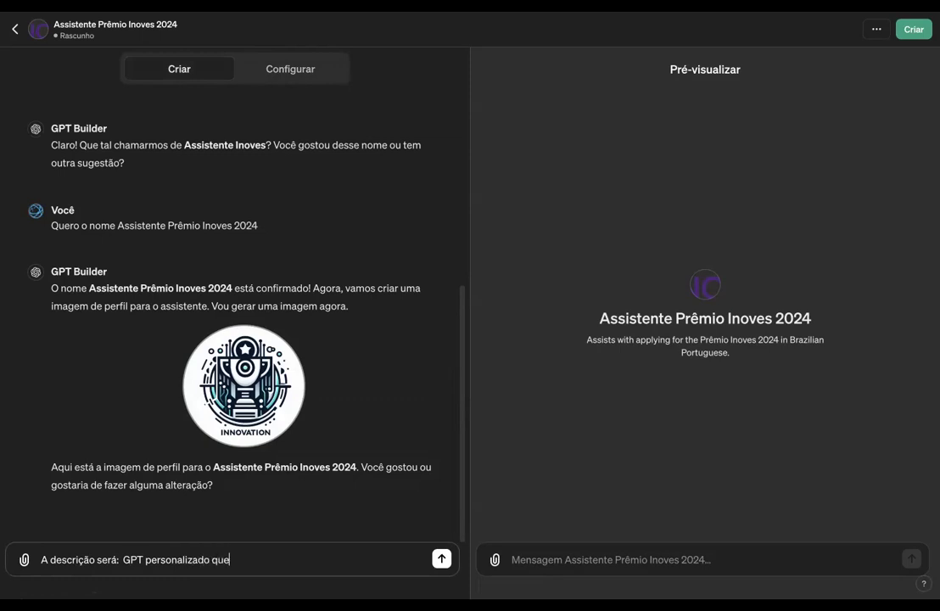
pyautogui.write(' ajudará as pessoas')
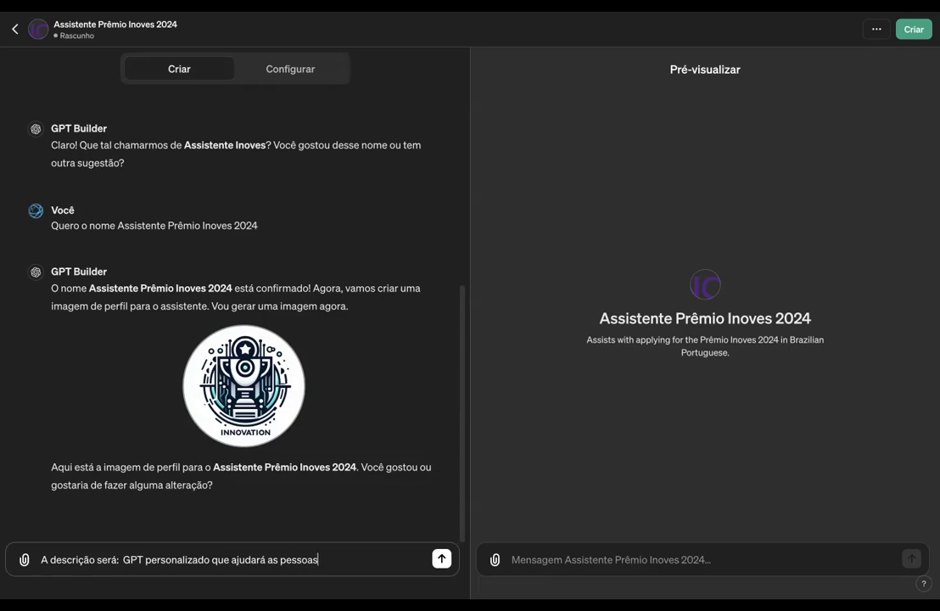
pyautogui.write(' que quere')
pyautogui.write('iram se inscre')
pyautogui.write('ver no')
pyautogui.write(' Pr')
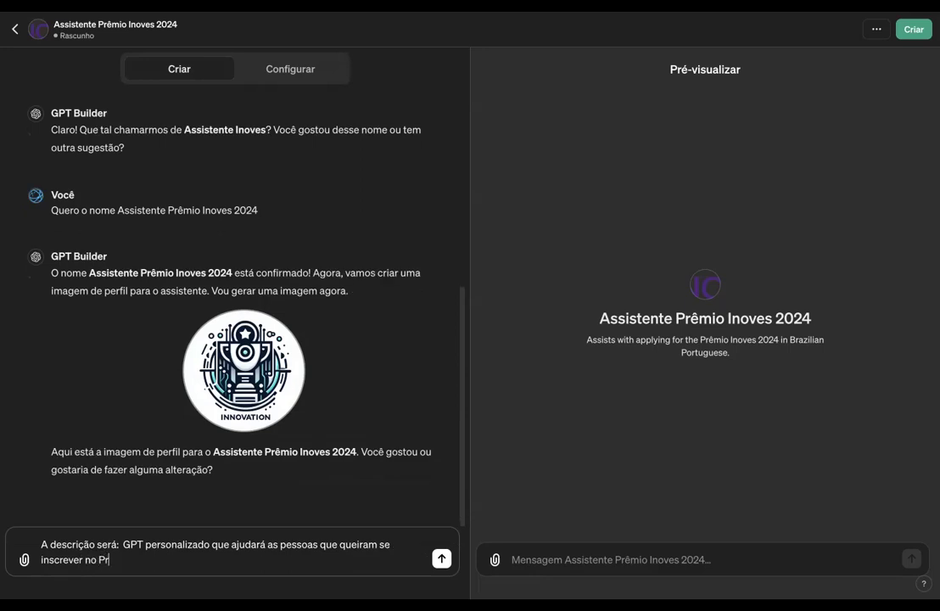
pyautogui.write('êmio Inoves 2024')
pyautogui.press('Return')
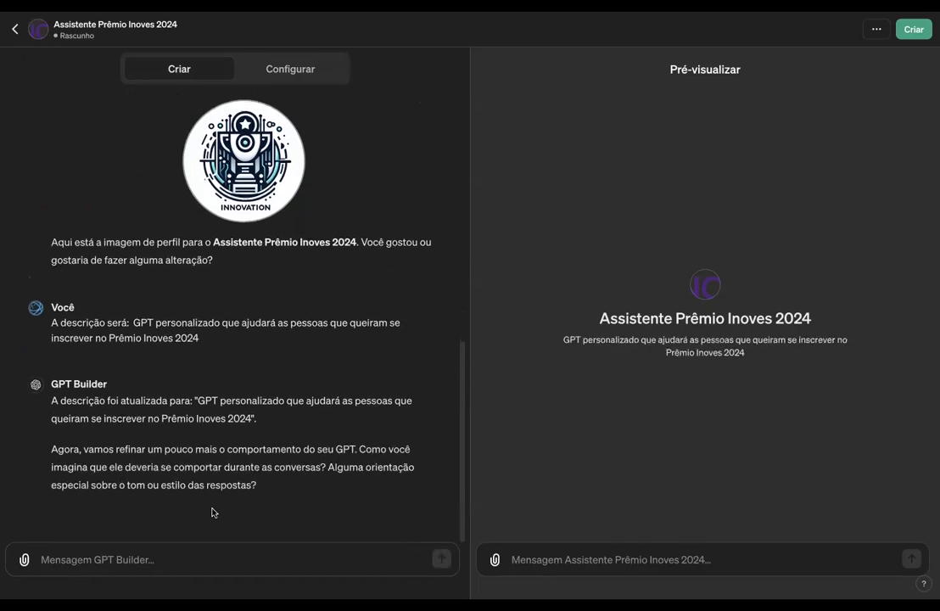
# - Draft for GPT Builder "Este GPT deverá responder as dúvidas dos participantes e das pessoas que queiram submeter seus projetos para o Prêmio Inoves 2024."
pyautogui.click(276, 69)
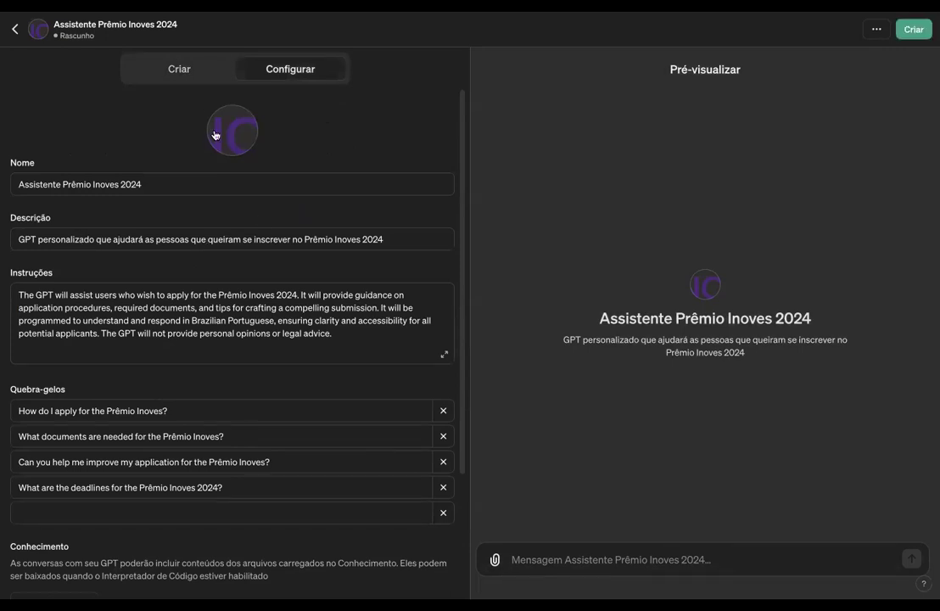
pyautogui.click(179, 69)
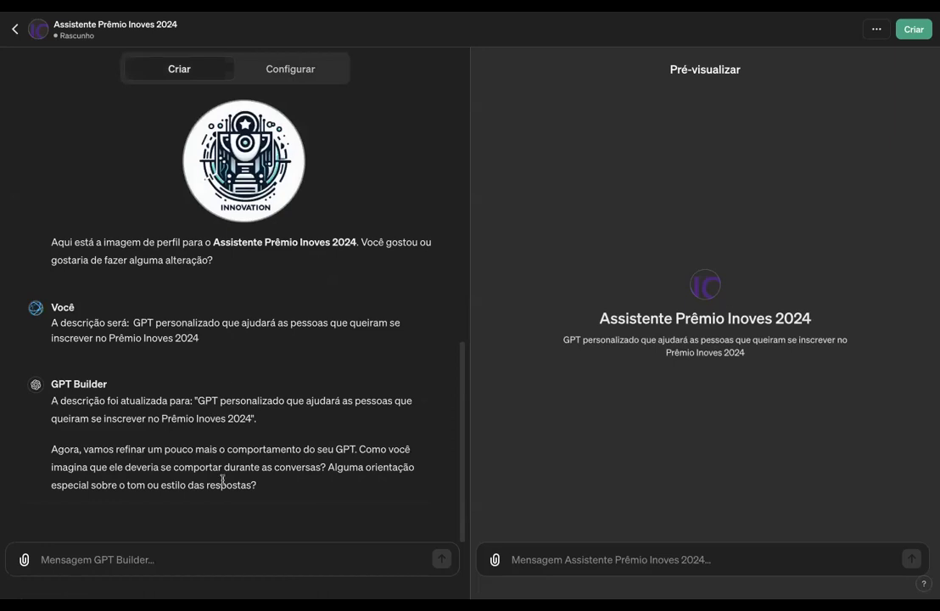
pyautogui.click(232, 556)
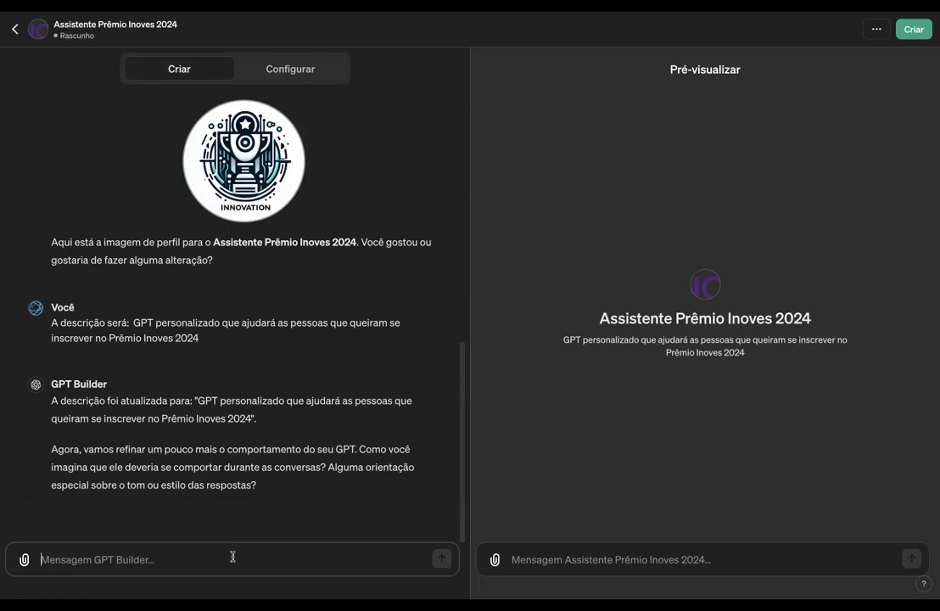
pyautogui.write('Este VP')
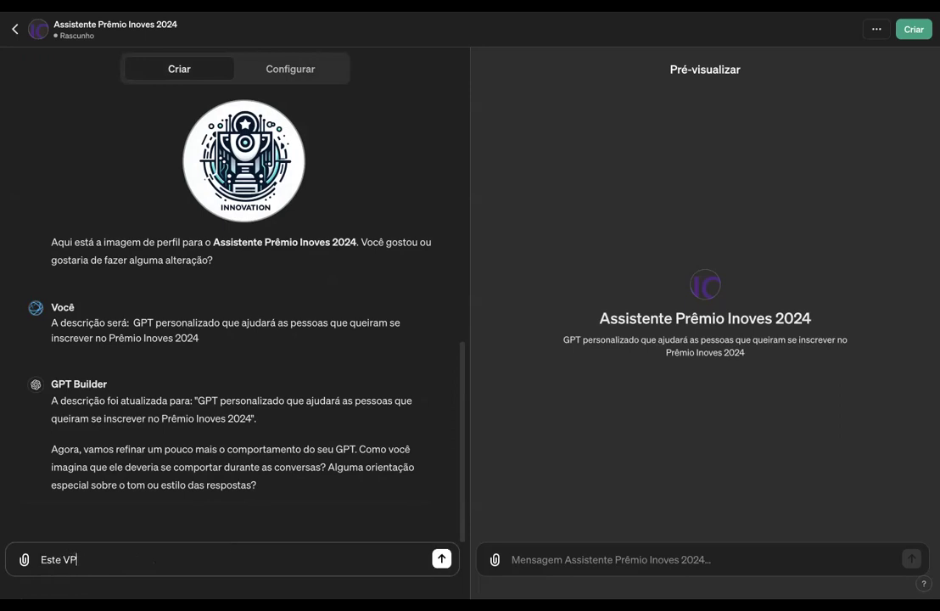
pyautogui.write('GRP')
pyautogui.write('T')
pyautogui.press('BackSpace')
pyautogui.press('BackSpace')
pyautogui.write('T')
pyautogui.press('BackSpace')
pyautogui.press('BackSpace')
pyautogui.write('PT deverá responder as')
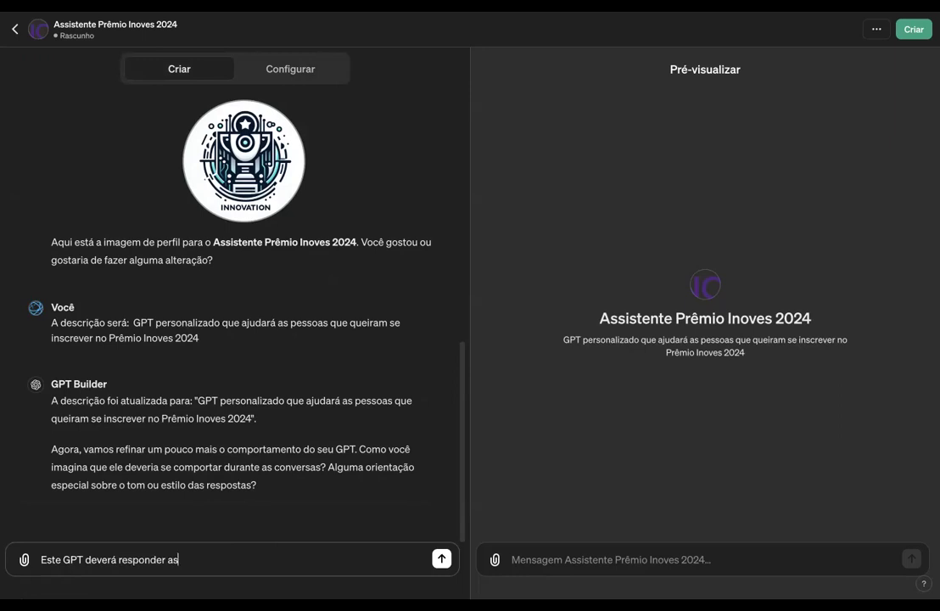
pyautogui.write(' dúvidas dos participant')
pyautogui.write('es')
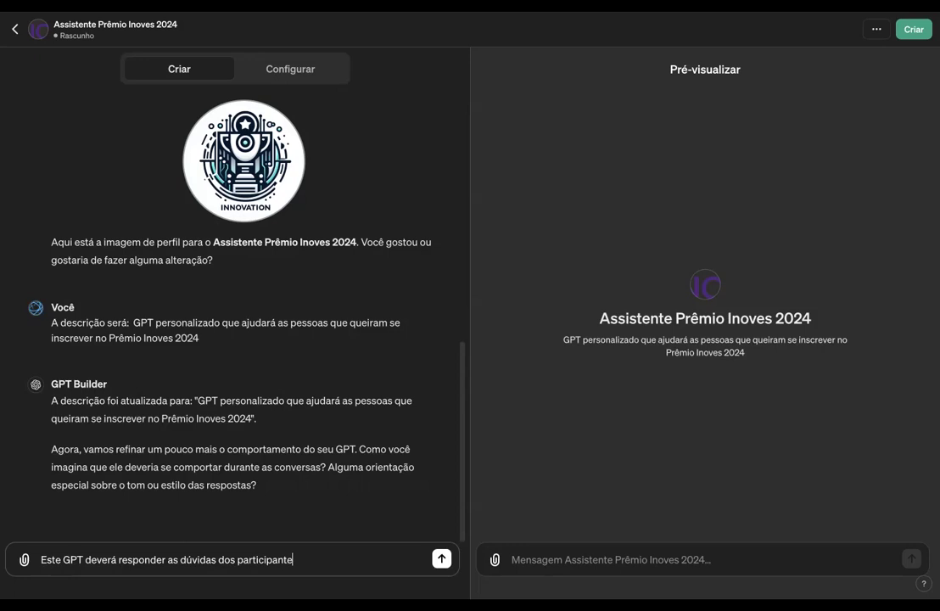
pyautogui.write(' e das pessoas que queiram ')
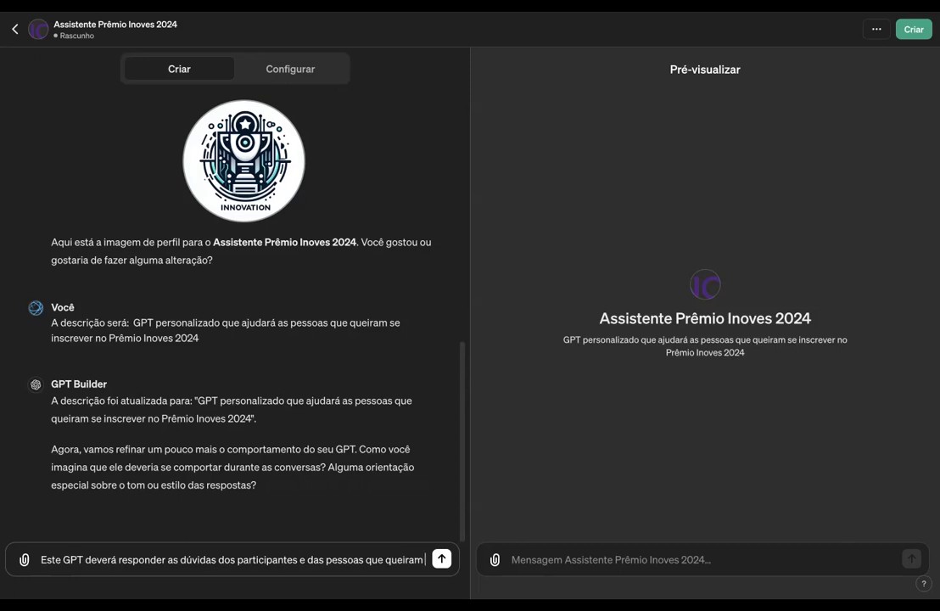
pyautogui.write('submeter')
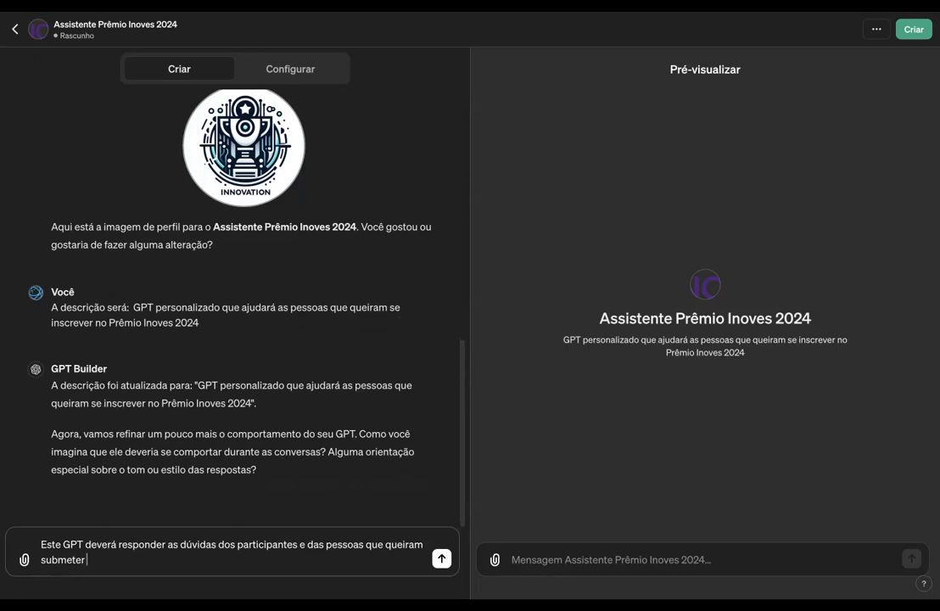
pyautogui.write(' seus projetos para o Prêm')
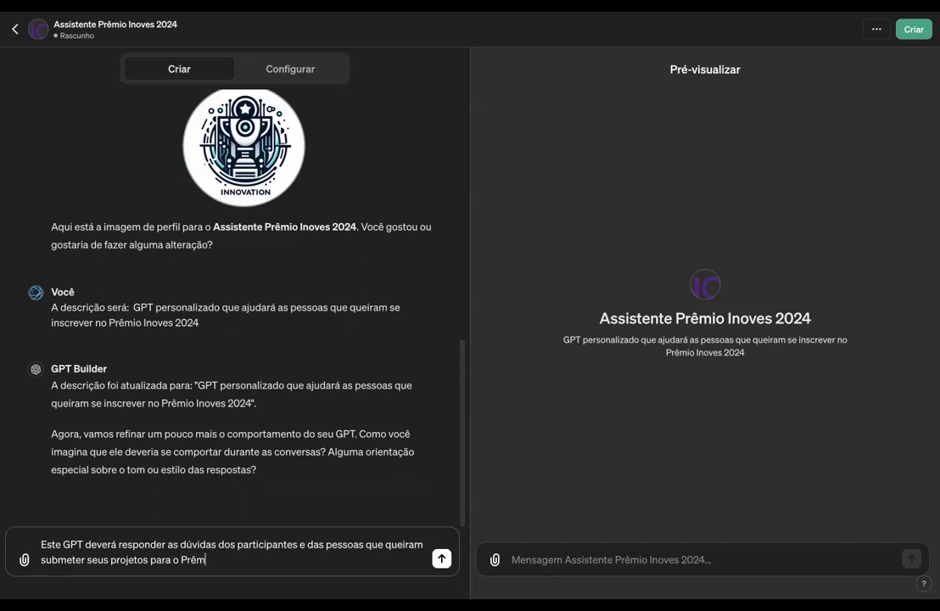
pyautogui.write('io Inovea')
pyautogui.write(' 2024.')
# - Add a separate line "O tom deverá ser amigável e com respostas simples e diretas." to the drafted message and send it
pyautogui.hotkey('shift', 'Return')
pyautogui.write('O tom deber')
pyautogui.press('BackSpace')
pyautogui.press('BackSpace')
pyautogui.press('BackSpace')
pyautogui.write('verá ser amigável e')
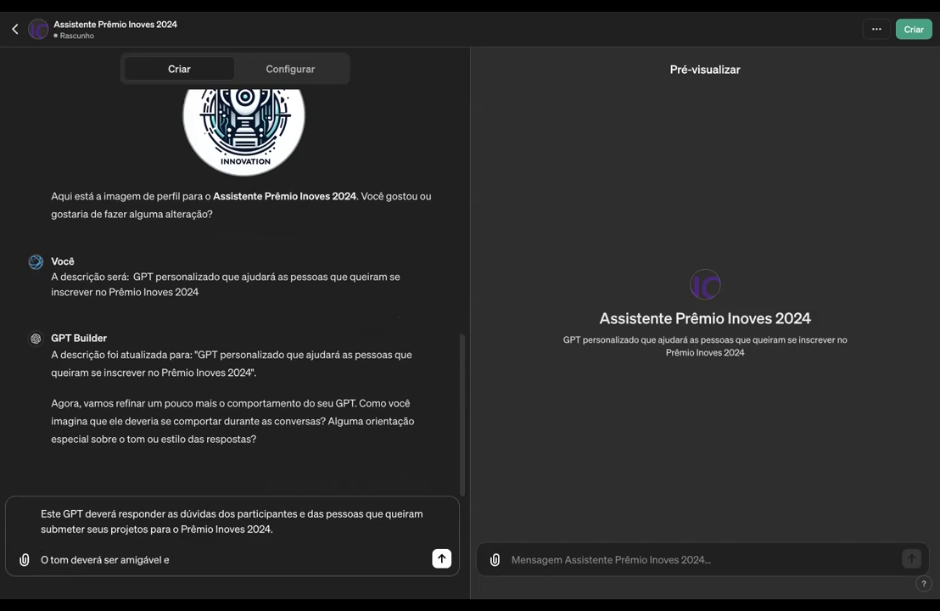
pyautogui.write(' com respostas simpl')
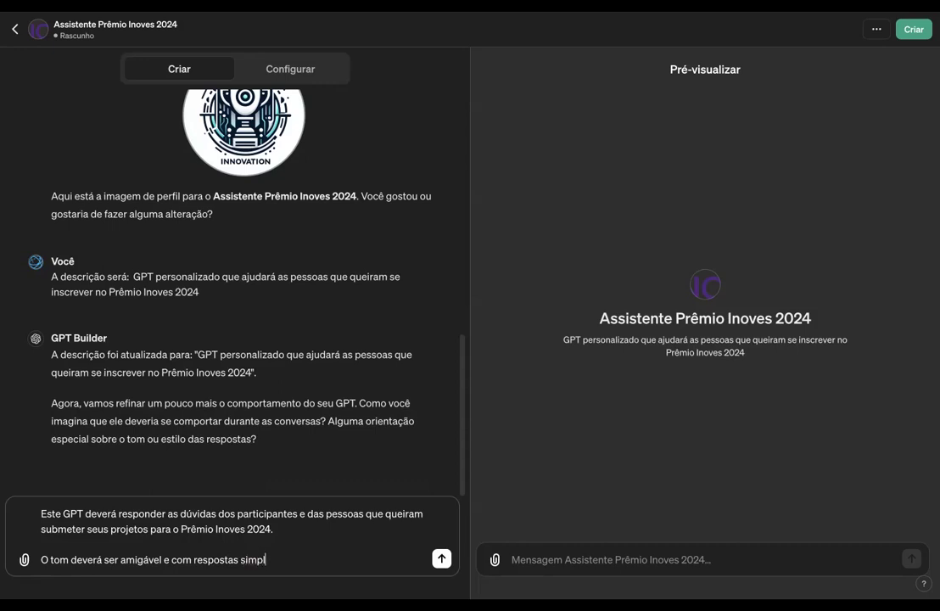
pyautogui.write('les e diretas.')
pyautogui.press('Return')
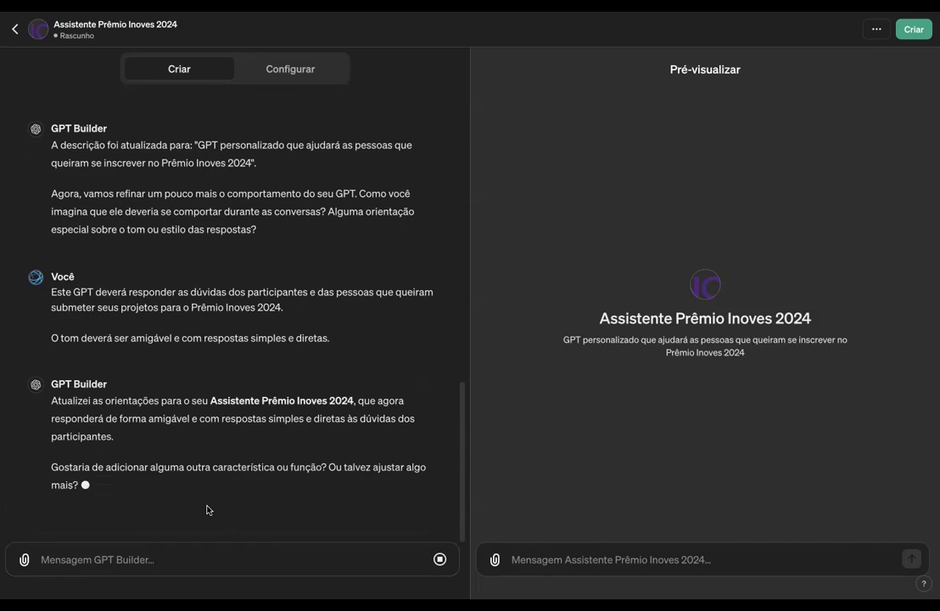
# - Review the instructions, conversation starters, knowledge and capabilities in the GPT's configuration
pyautogui.click(266, 69)
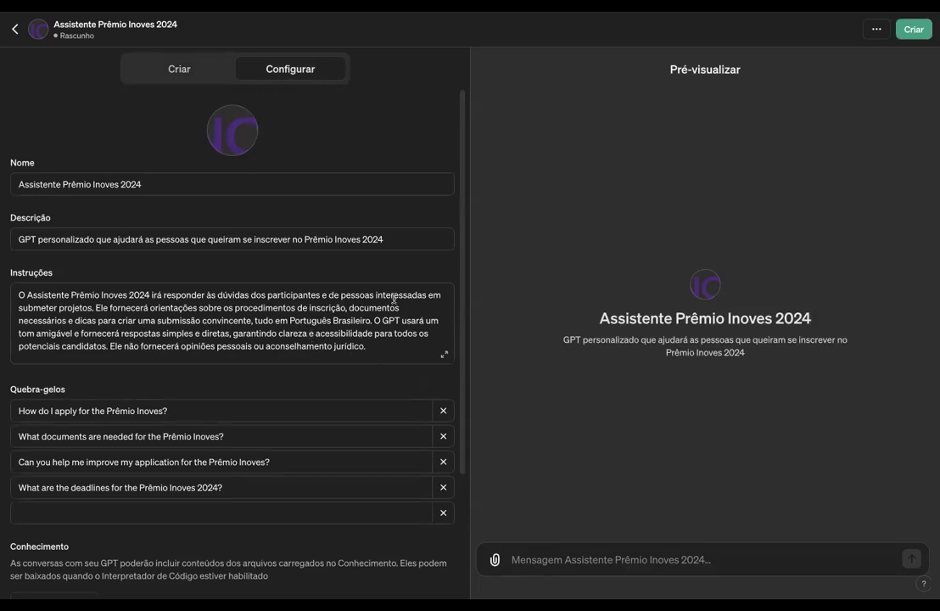
pyautogui.scroll(-1, 269, 388)
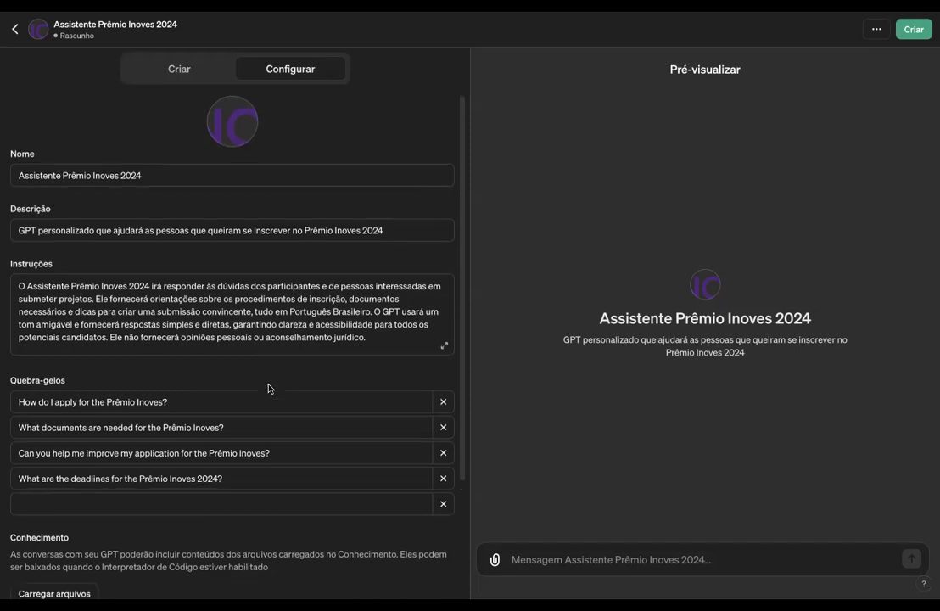
pyautogui.scroll(-3, 267, 386)
pyautogui.scroll(3, 255, 276)
pyautogui.scroll(-3, 259, 288)
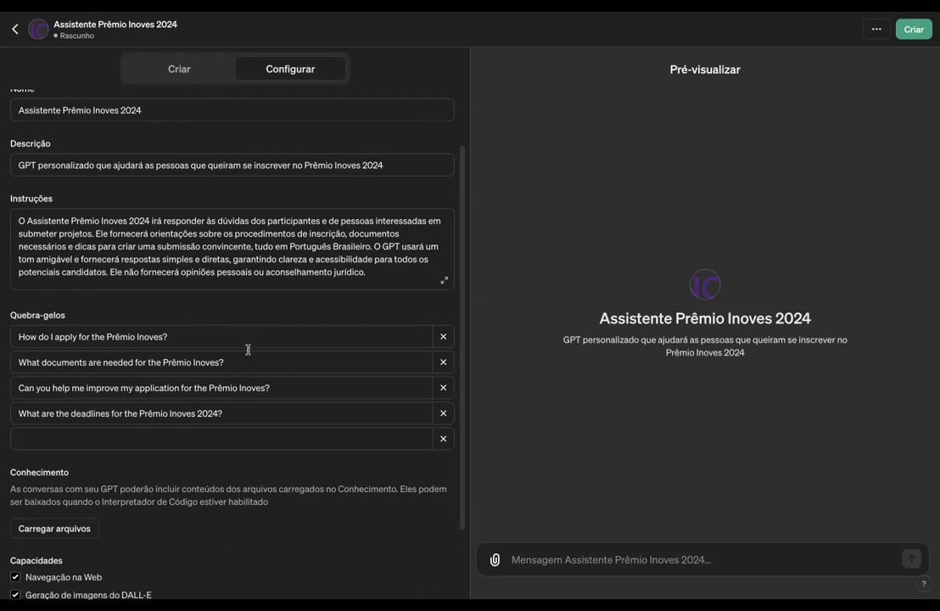
pyautogui.scroll(-1, 249, 349)
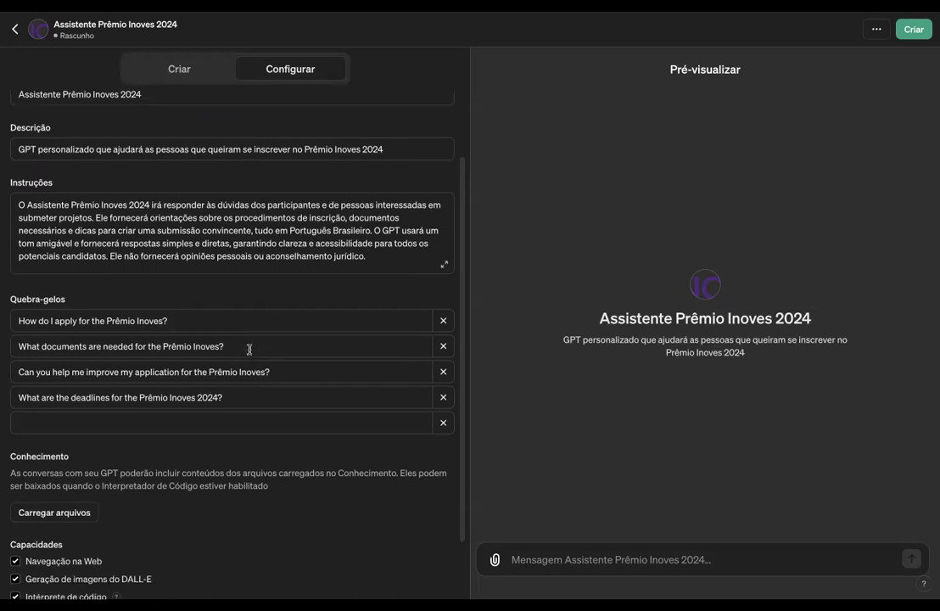
pyautogui.scroll(2, 249, 349)
pyautogui.scroll(-1, 246, 356)
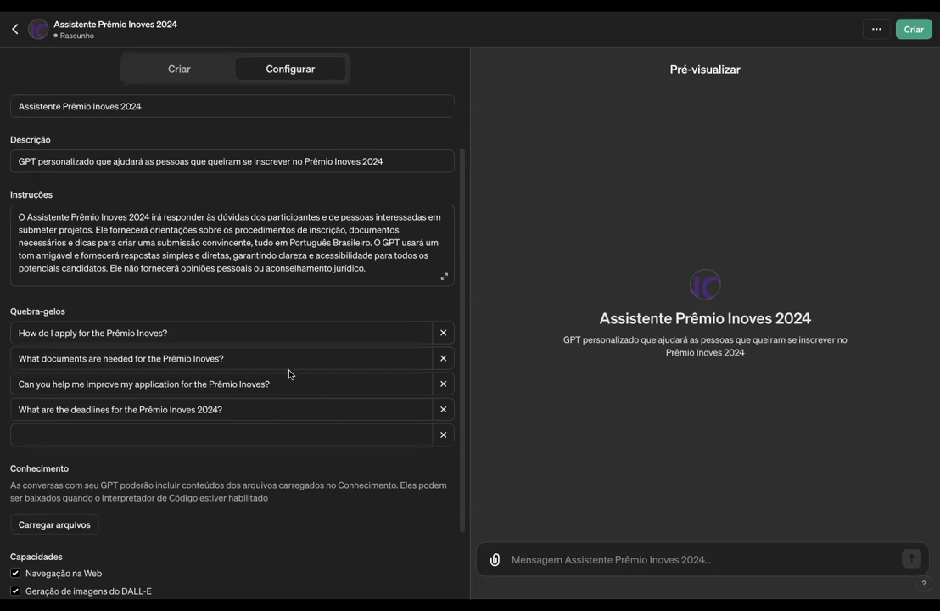
# - Rewrite the first conversation starter as "Como eu faço a minha inscrição para o Prêmio Inoves 2024?"
pyautogui.click(161, 331)
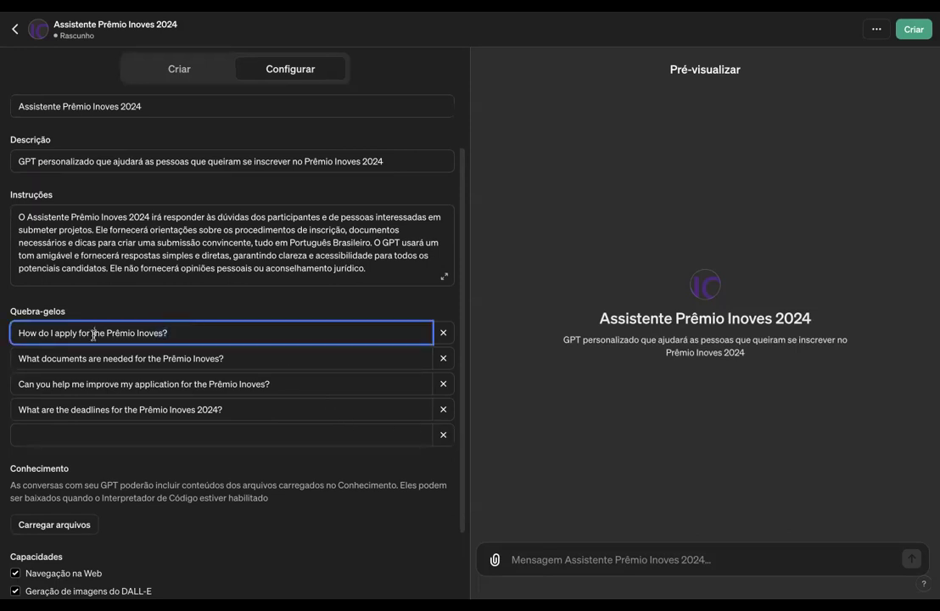
pyautogui.moveTo(106, 331); pyautogui.dragTo(13, 332)
pyautogui.write('Como eu')
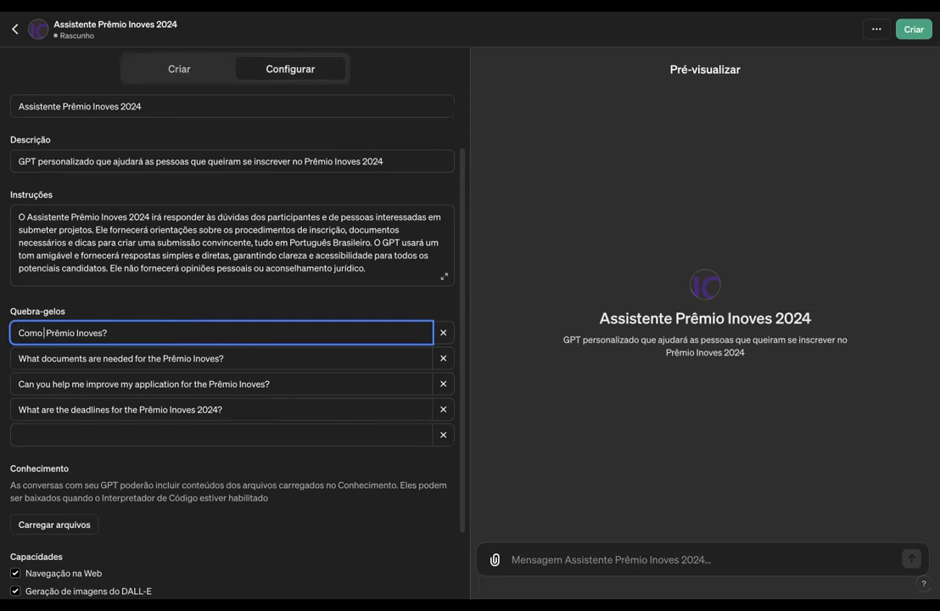
pyautogui.write(' faço a minha e')
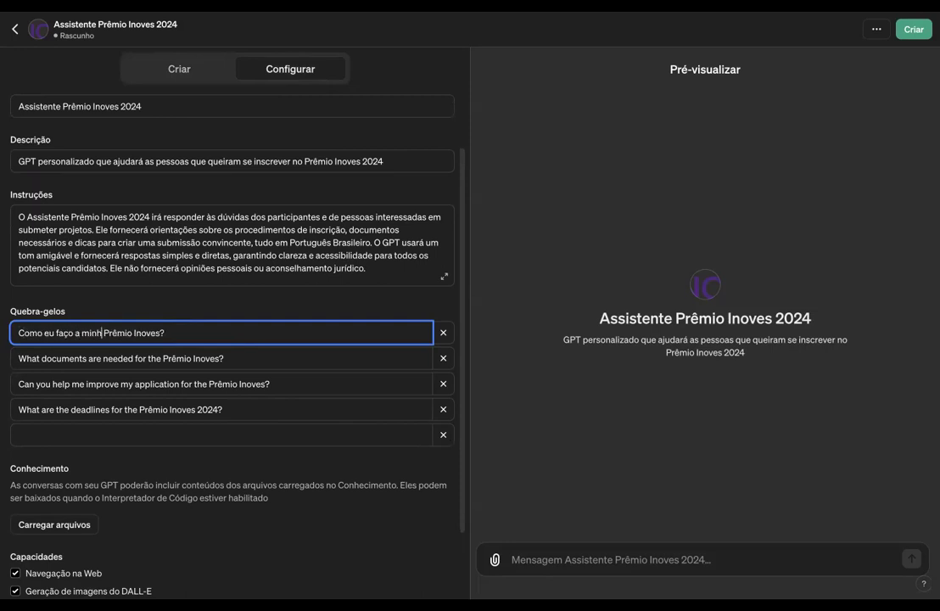
pyautogui.press('BackSpace')
pyautogui.write('inscrição para o ')
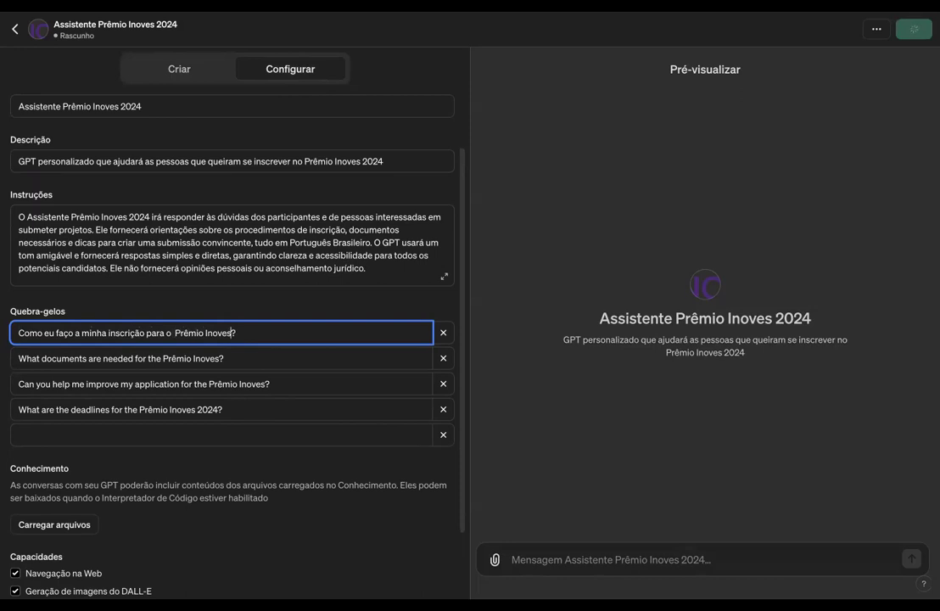
pyautogui.write(' Prêmio Inoves 2024')
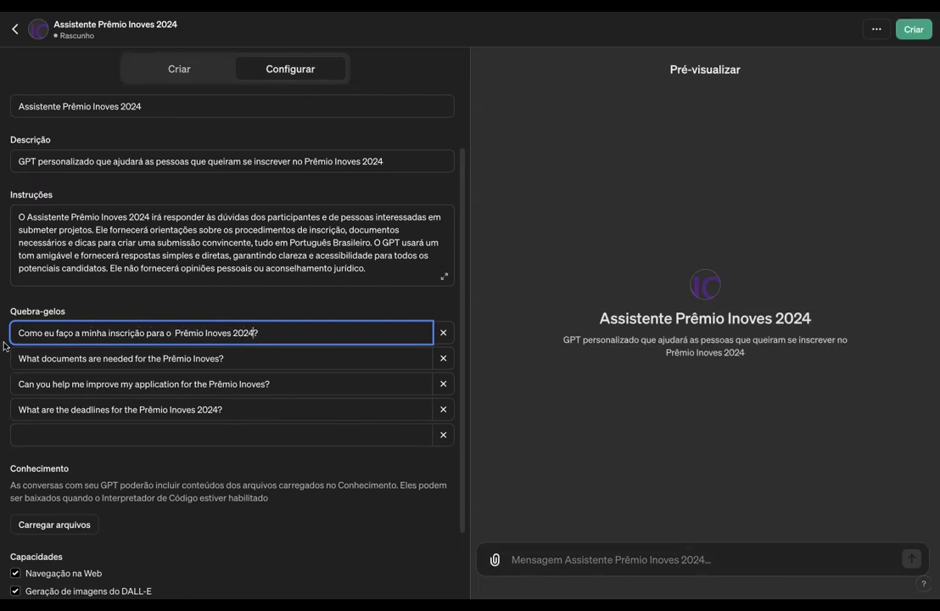
# - Remove the conversation starters about the needed documents and about improving the application
pyautogui.click(243, 359)
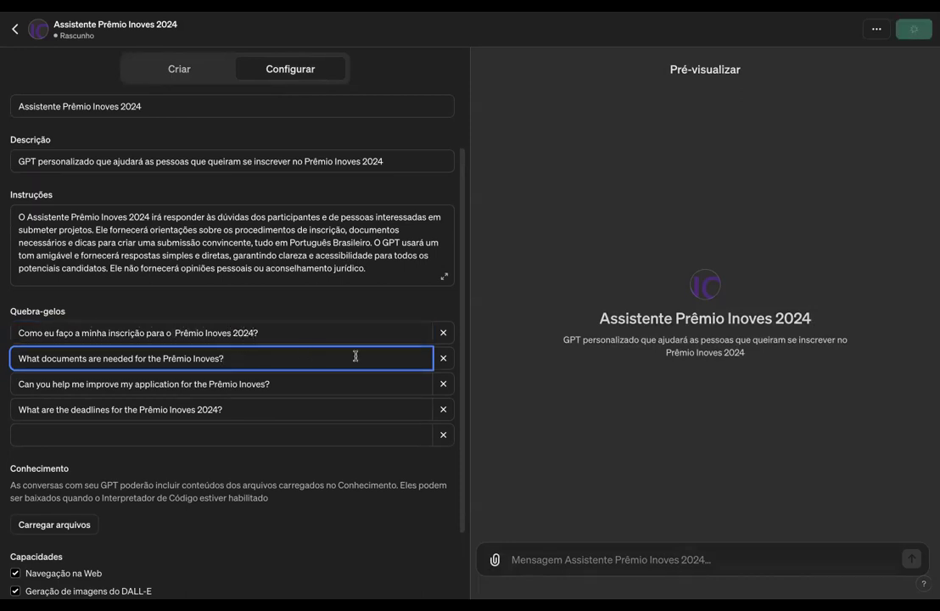
pyautogui.click(443, 358)
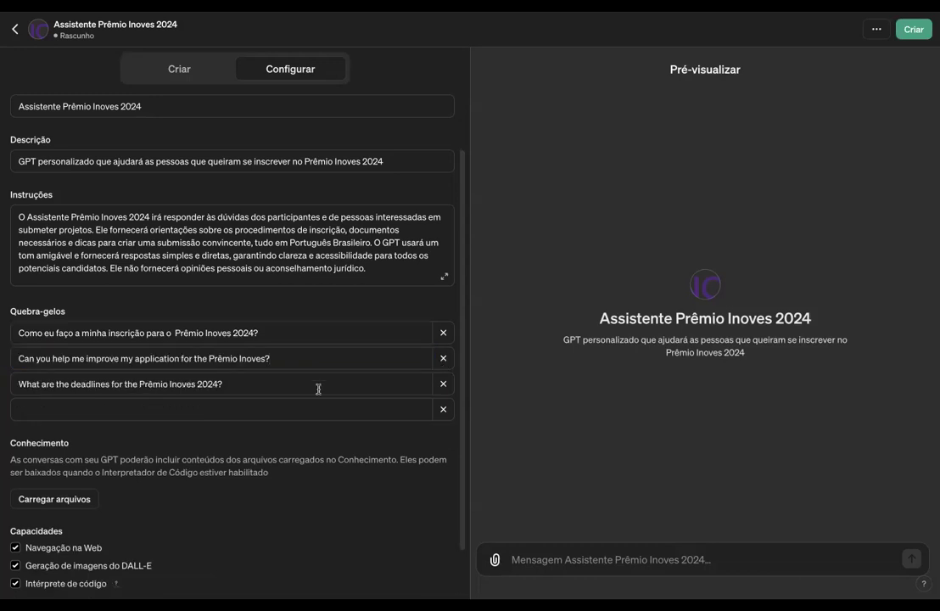
pyautogui.moveTo(288, 358); pyautogui.dragTo(4, 363)
pyautogui.press('BackSpace')
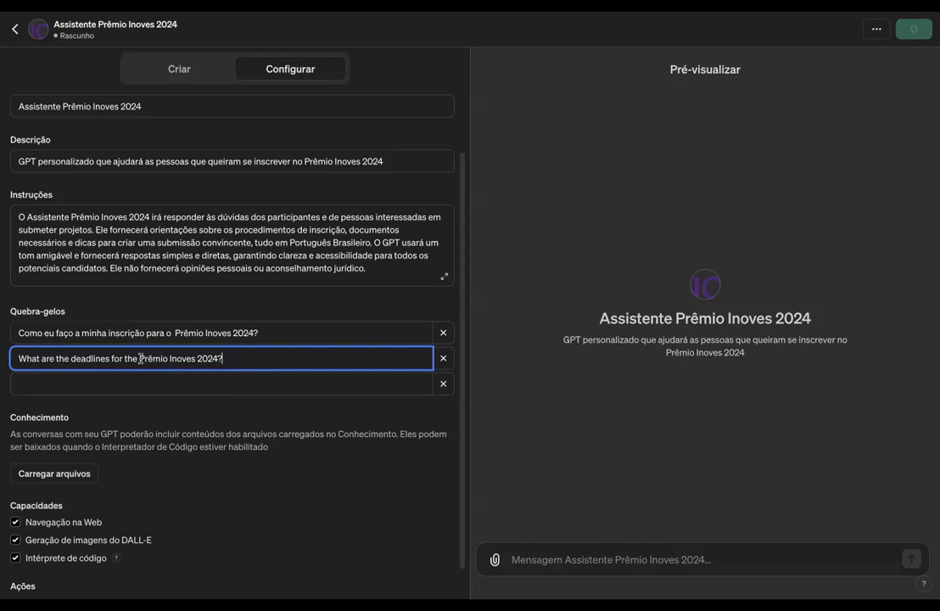
# - Rewrite the deadlines conversation starter as "Qual é o prazo de inscrição para o Prêmio Inoves 2024?"
pyautogui.moveTo(138, 357); pyautogui.dragTo(10, 358)
pyautogui.write('Qual é o praz')
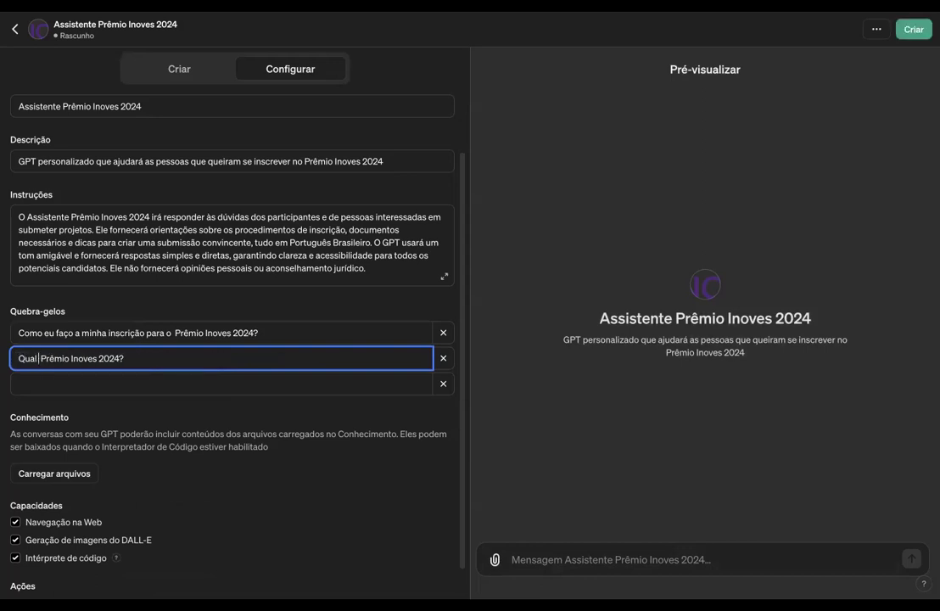
pyautogui.write('o de inscriç')
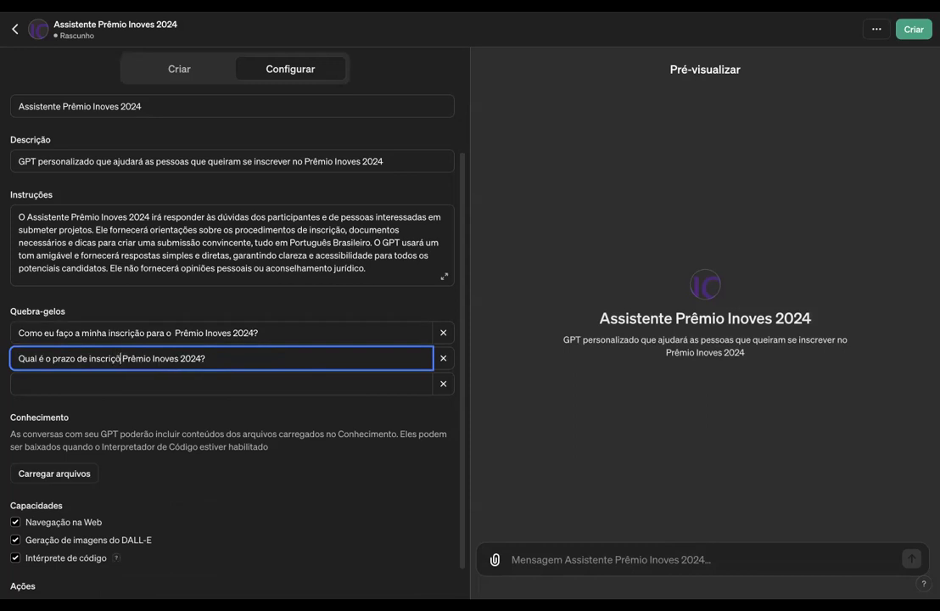
pyautogui.write(' ão para o')
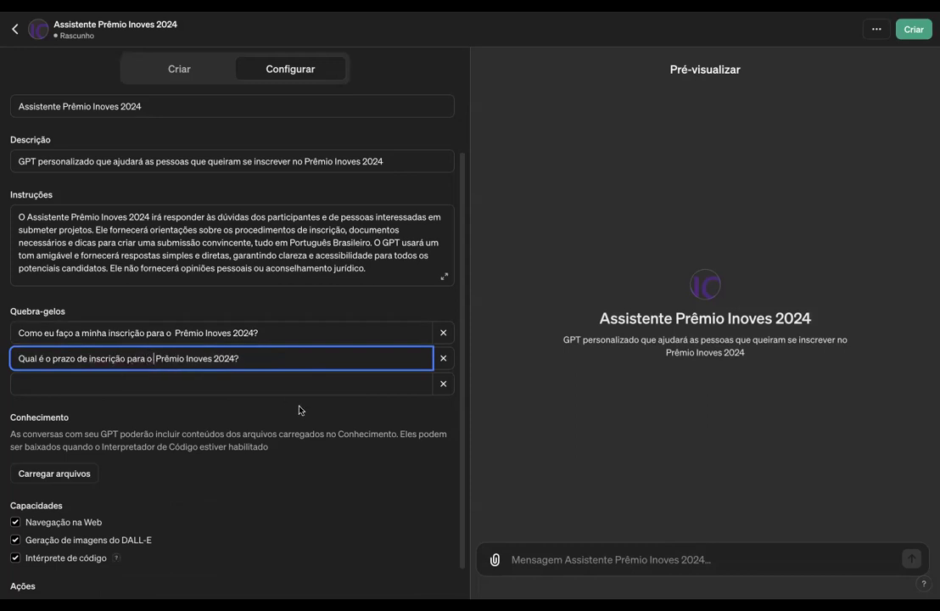
pyautogui.scroll(-1, 280, 398)
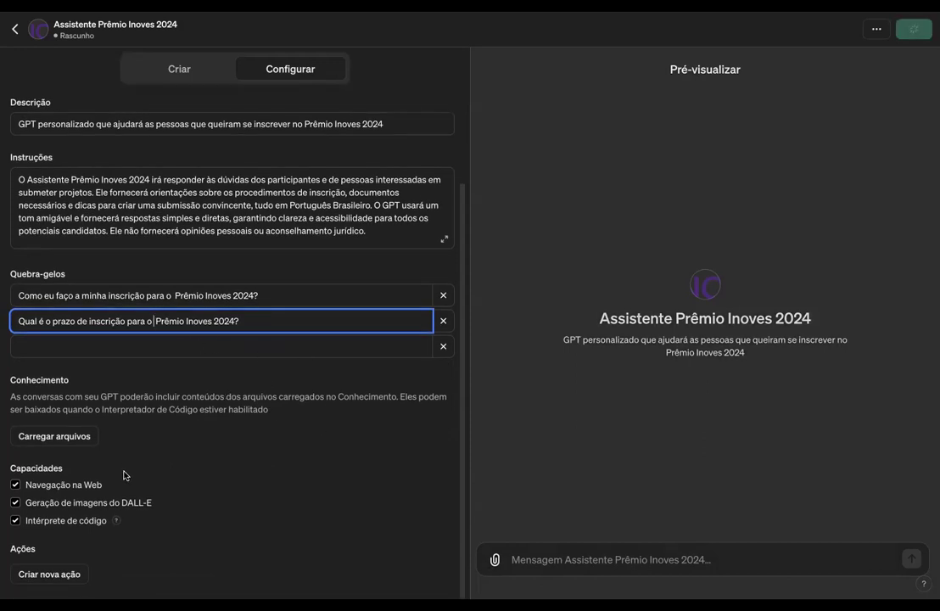
pyautogui.press('BackSpace')
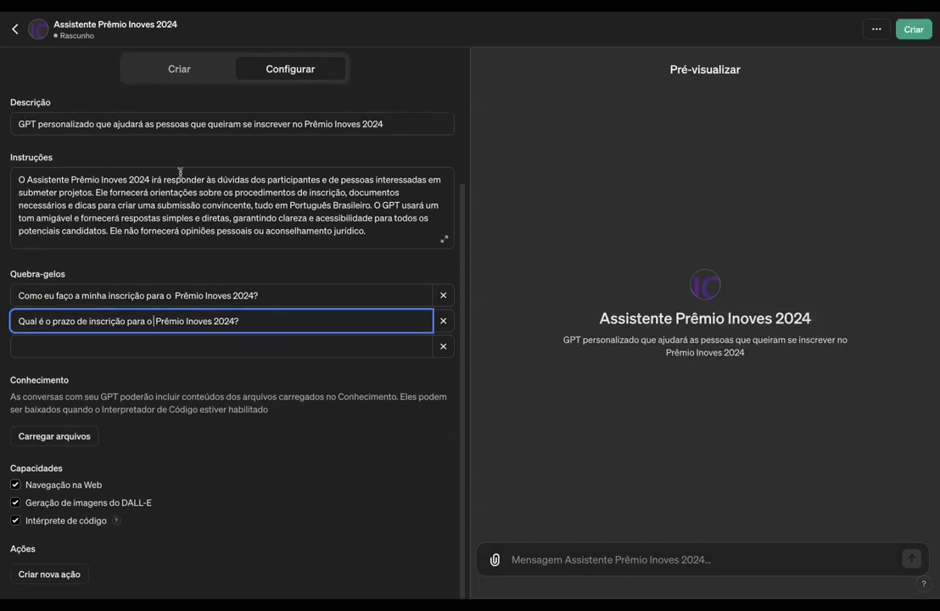
# - Upload Anexo 1, Anexo 2, Anexo 3 and the Inoves Regulamento as knowledge files in the GPT's configuration
pyautogui.click(198, 71)
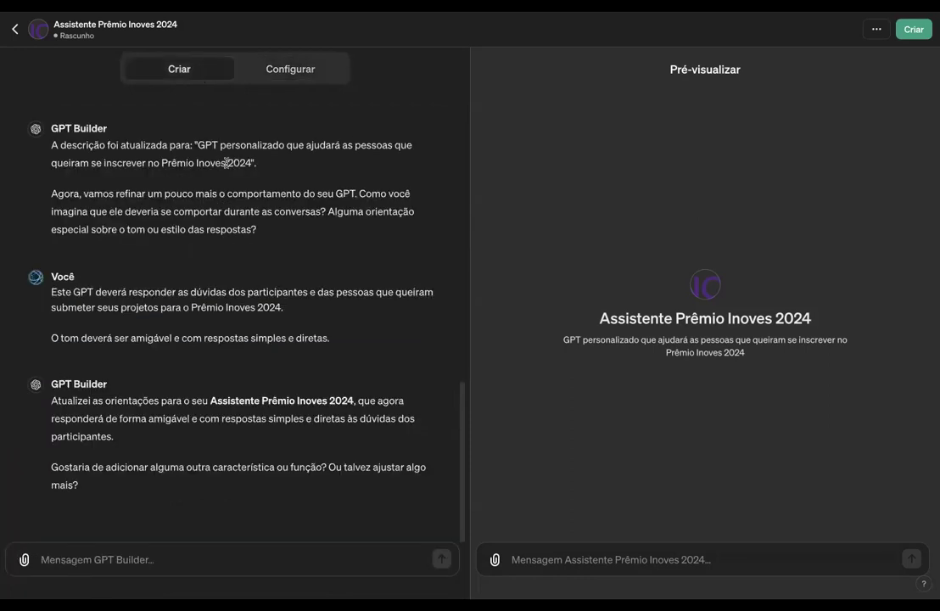
pyautogui.click(262, 71)
pyautogui.scroll(-2, 98, 509)
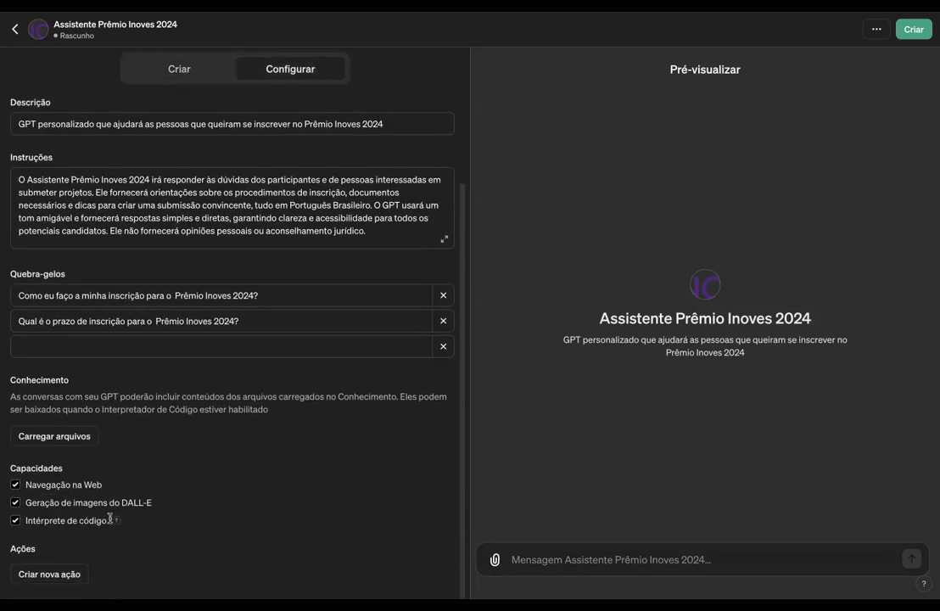
pyautogui.click(71, 437)
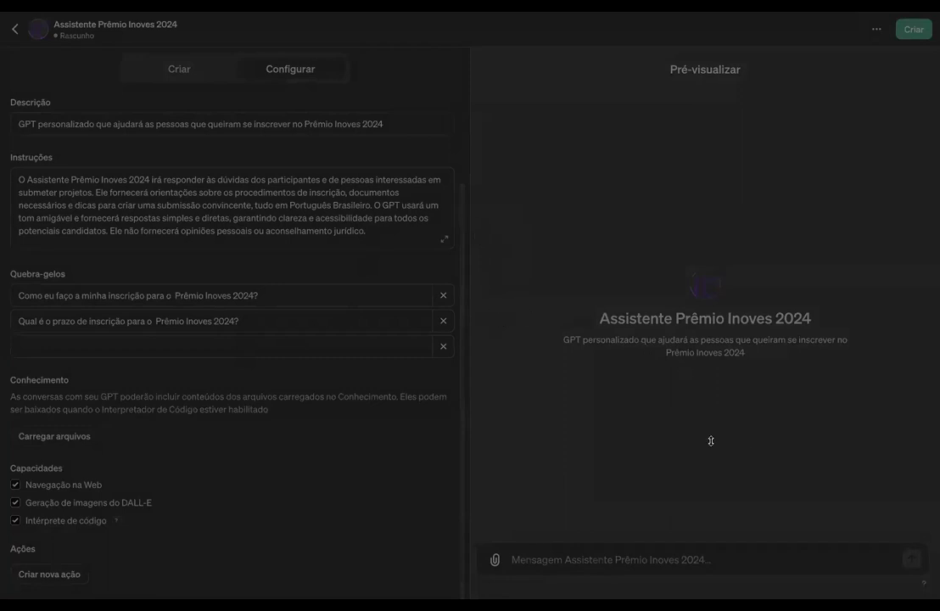
pyautogui.click(684, 426)
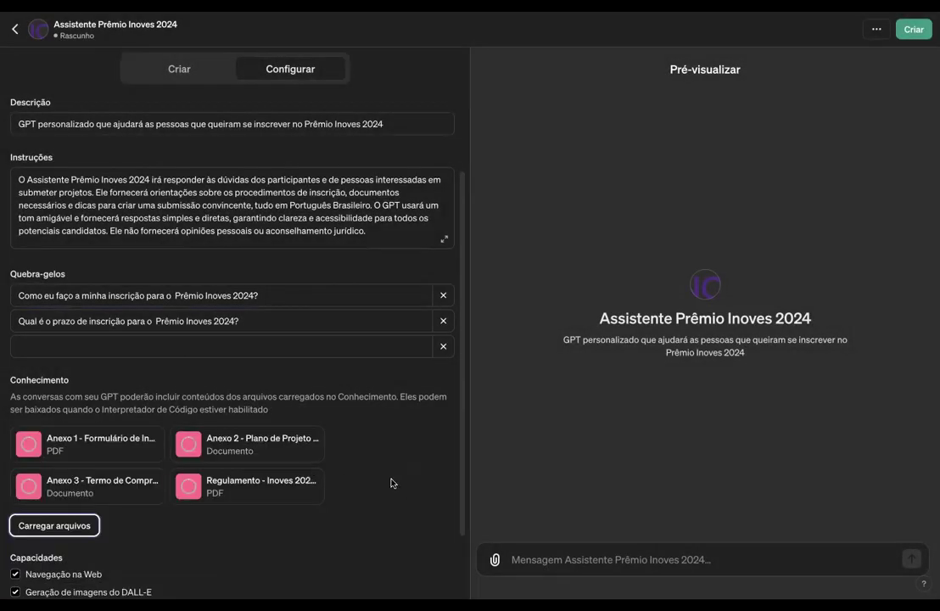
pyautogui.scroll(-2, 373, 458)
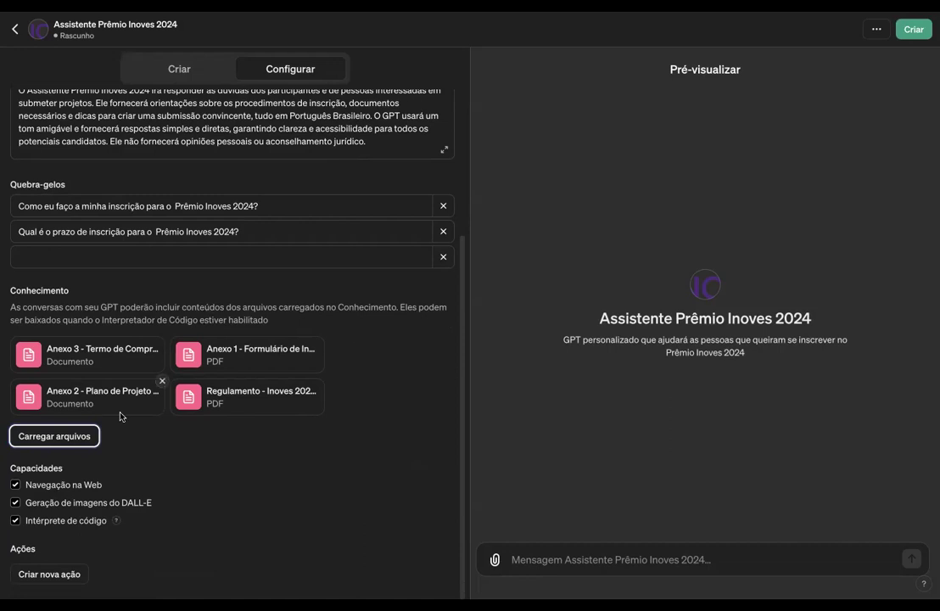
pyautogui.scroll(2, 208, 503)
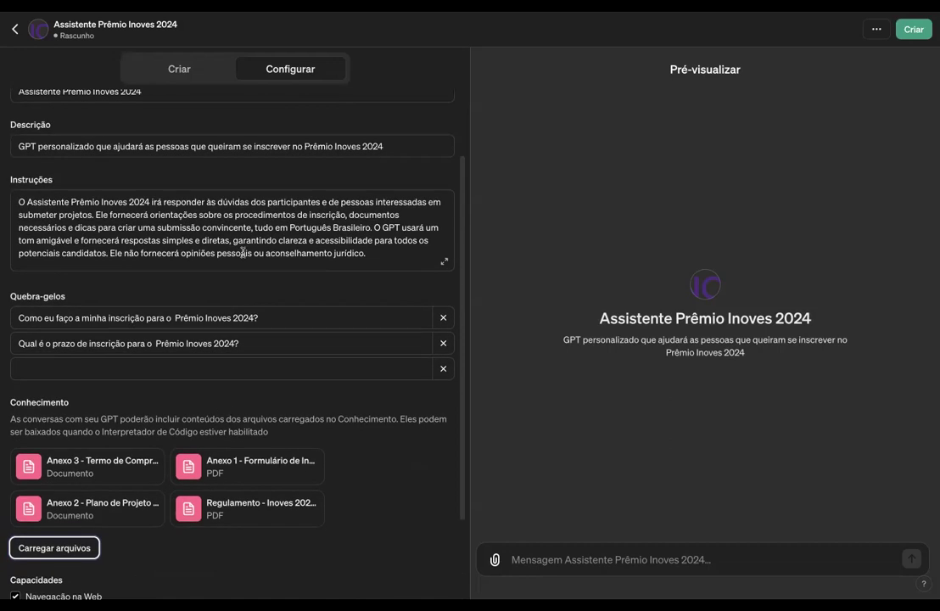
# - Start a GPT Builder message with "Em relação ao seu comportamento, toda vez que a pessoa fizer uma pergunta sobre o Prêmio Inoves 2024, você"
pyautogui.click(177, 69)
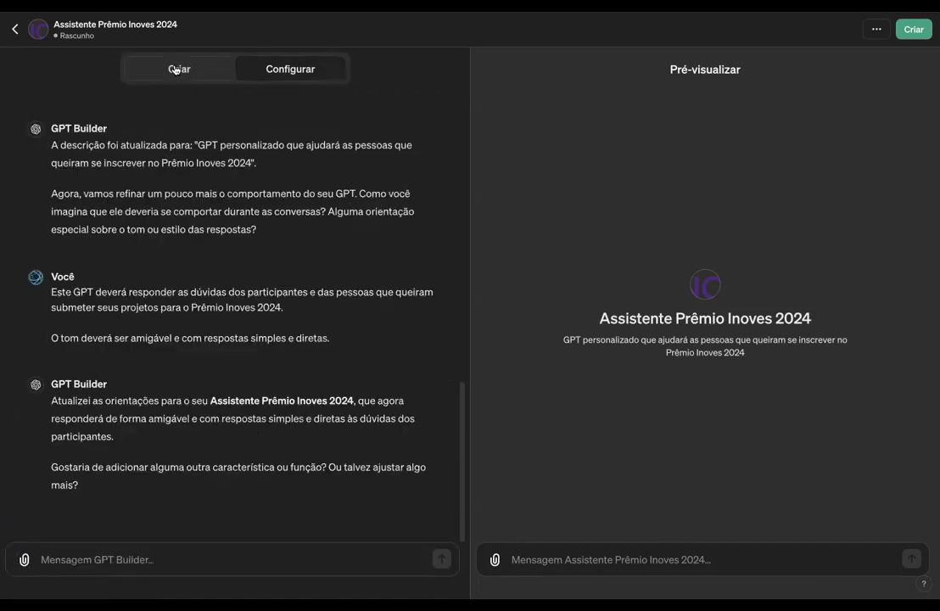
pyautogui.click(216, 558)
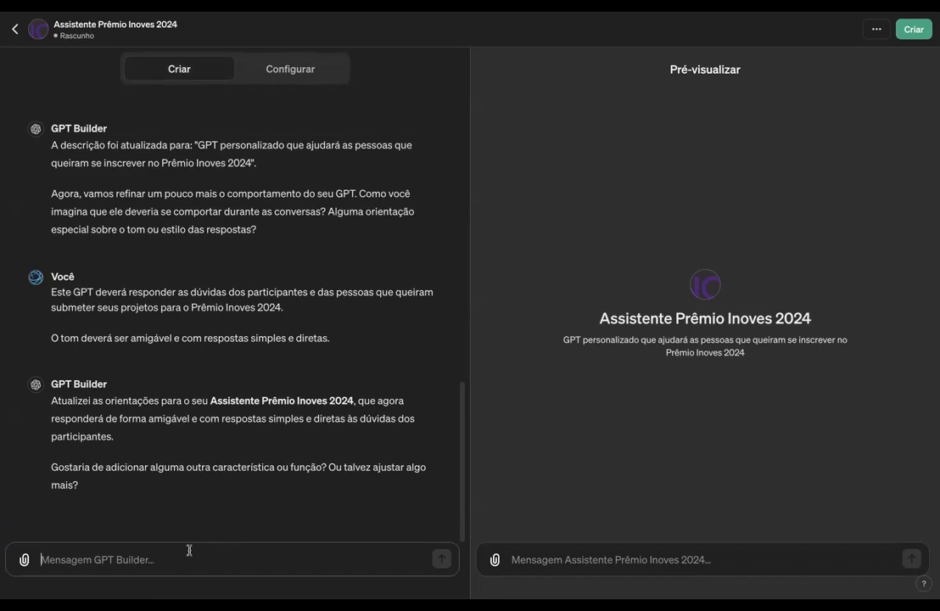
pyautogui.write('Quan')
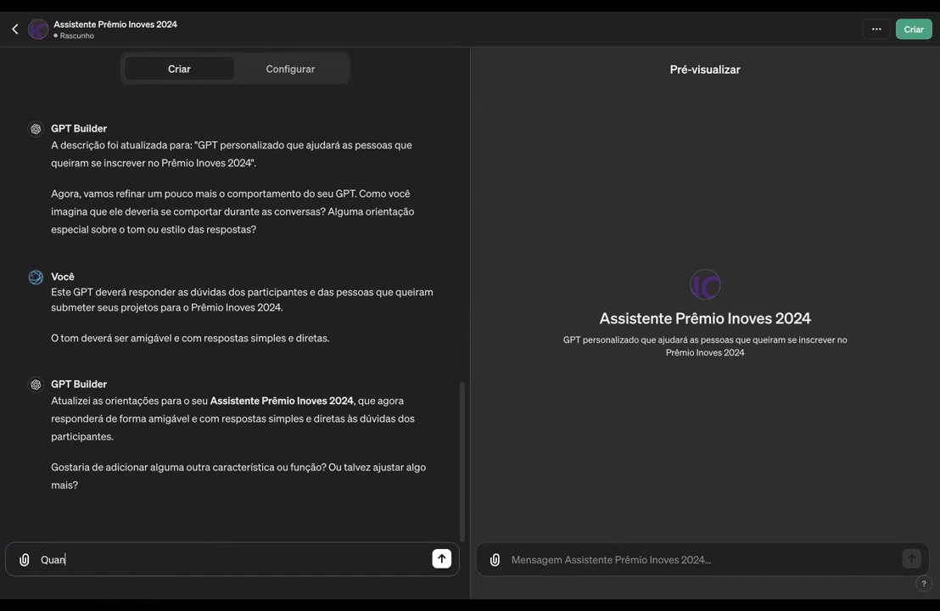
pyautogui.press('BackSpace')
pyautogui.press('BackSpace')
pyautogui.press('BackSpace')
pyautogui.press('BackSpace')
pyautogui.write('Em relação ao seu compor')
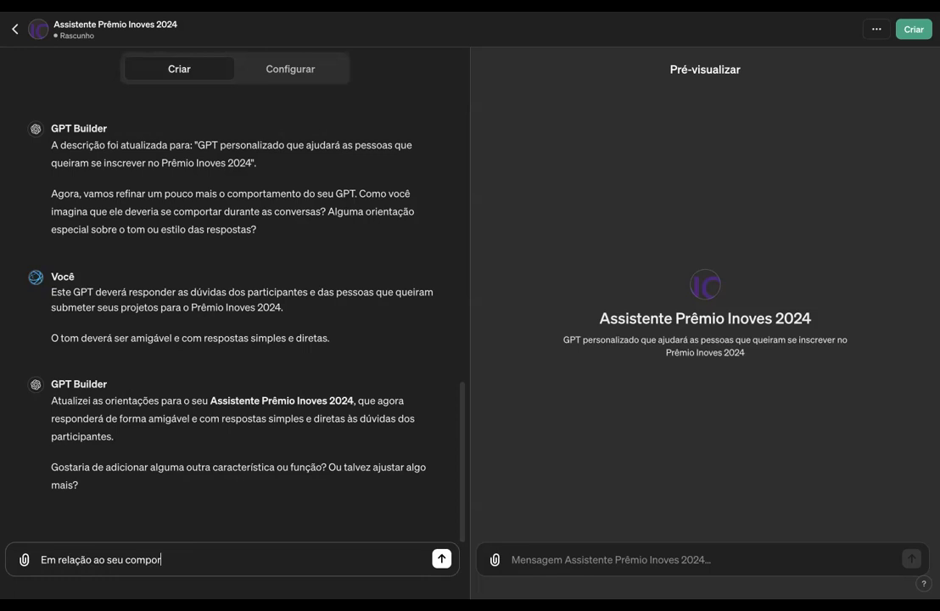
pyautogui.write('tamento, toda vez que a pess')
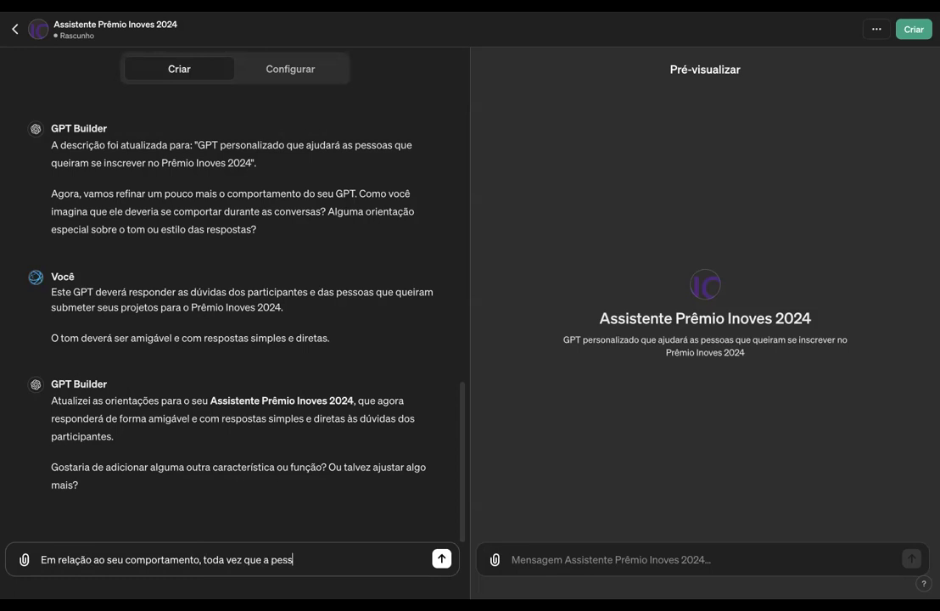
pyautogui.write('oa fizer uma pergunta s')
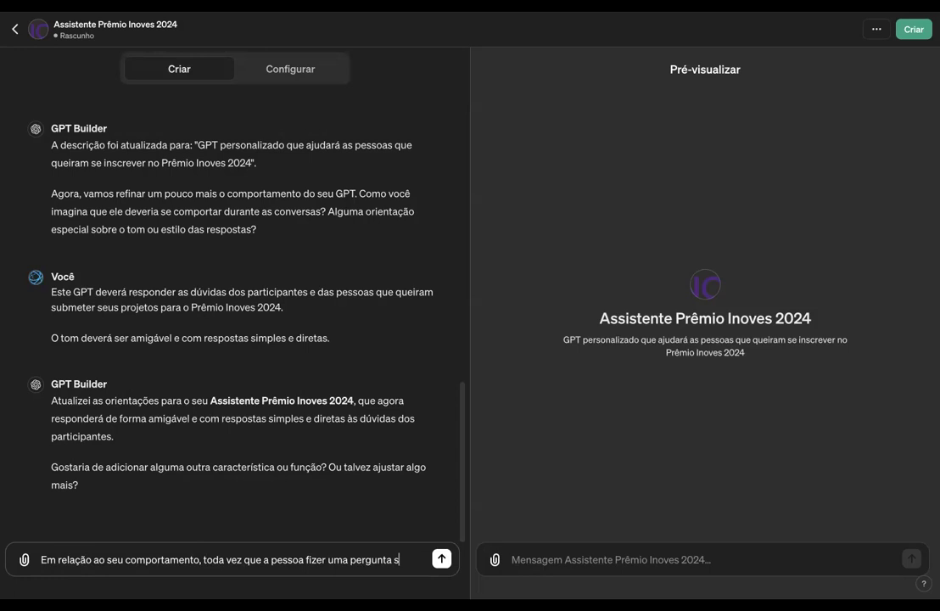
pyautogui.write('obre o Prêm')
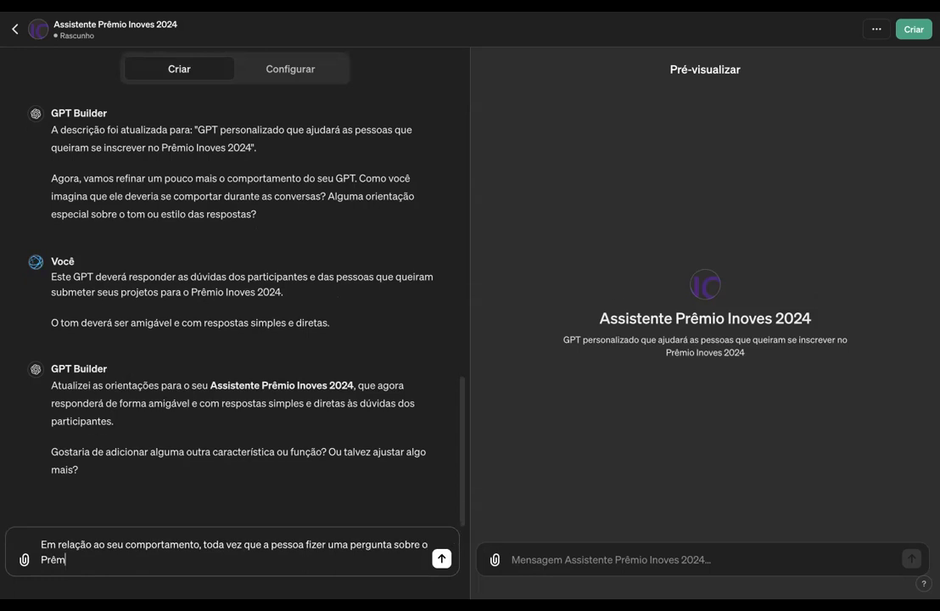
pyautogui.write('io Inoves 2024, você ')
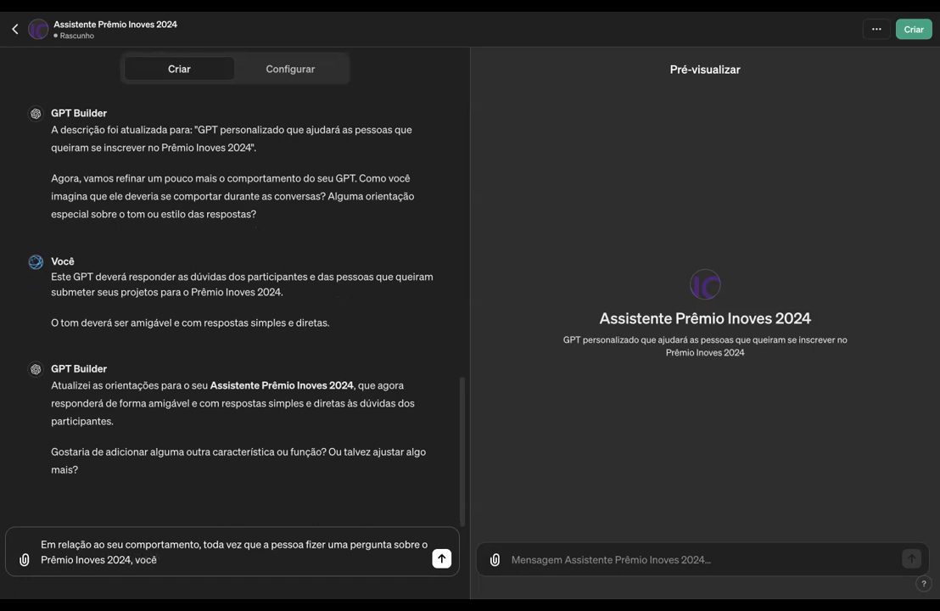
# - Finish the message with "irá analisar os documentos que estão na sua base de conhecimento e ao responder, fará menção ao item do regulamento, OK?" and send it
pyautogui.write('irá analisar')
pyautogui.write('os documentos que estão na sua base de conhecimento')
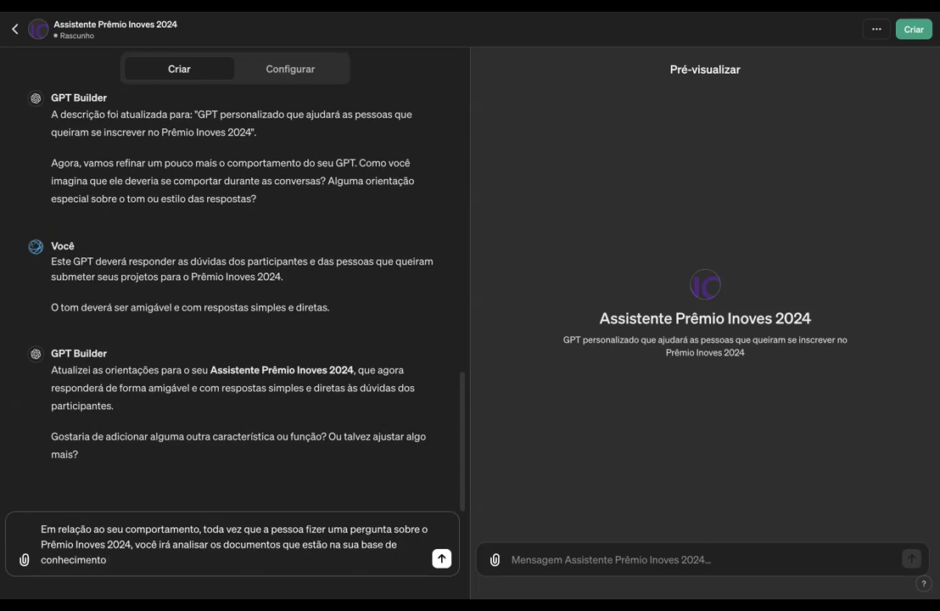
pyautogui.write(' e ao responder, fará menç')
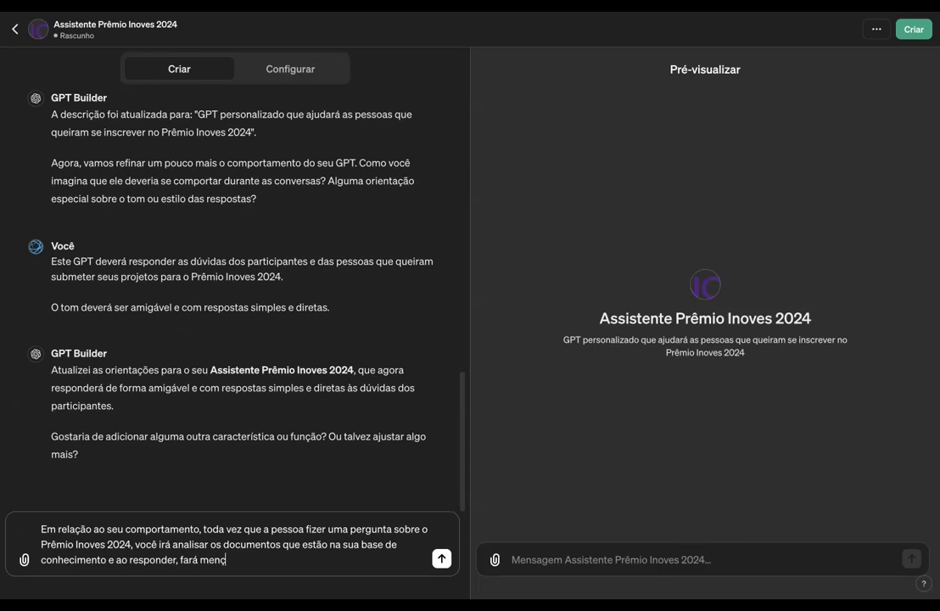
pyautogui.write('õão ao item do regulamento, OK?')
pyautogui.press('Return')
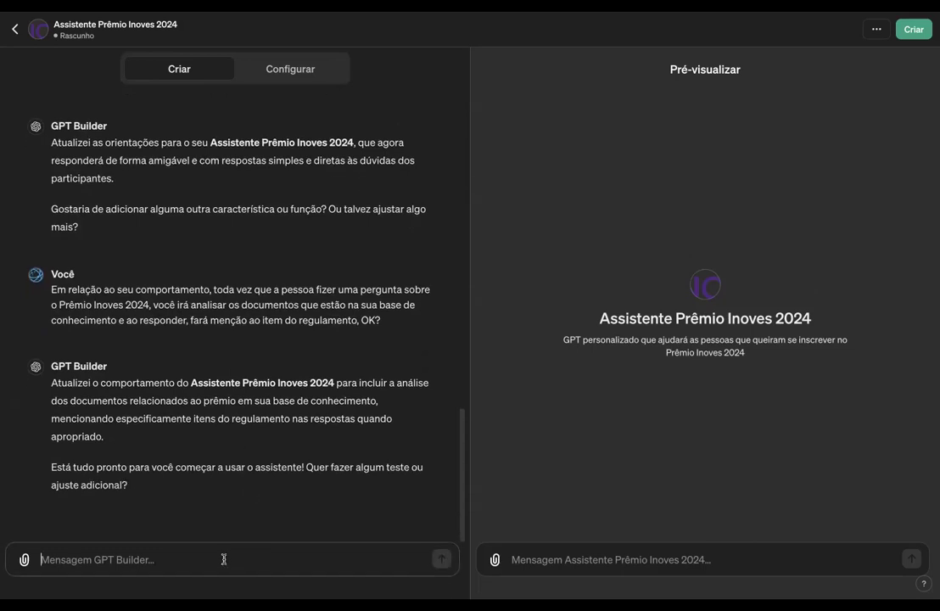
# - Reply "Vamos testar!" to the GPT Builder
pyautogui.write('Vamos testar')
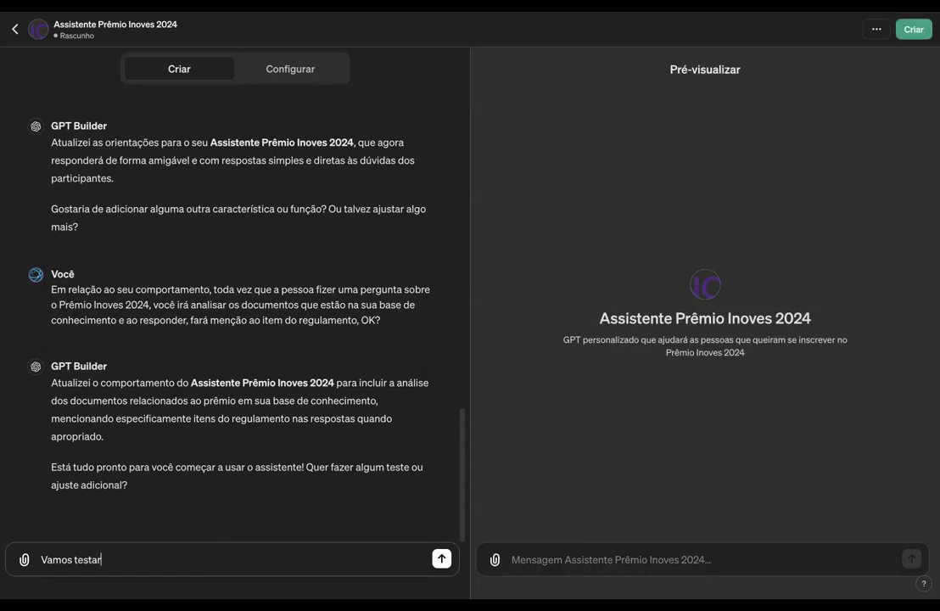
pyautogui.write(' entã')
pyautogui.press('BackSpace')
pyautogui.press('BackSpace')
pyautogui.press('BackSpace')
pyautogui.press('BackSpace')
pyautogui.press('BackSpace')
pyautogui.press('Return')
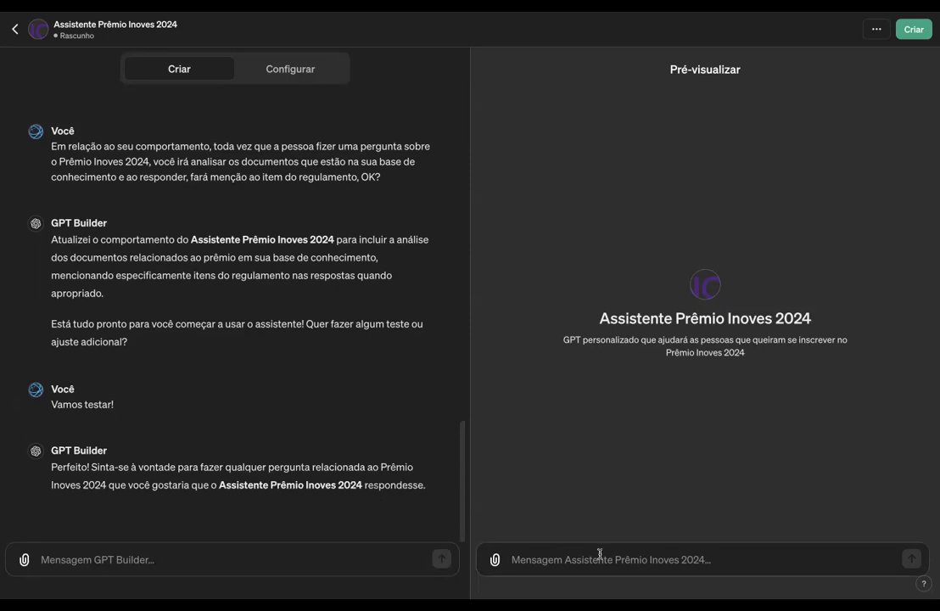
# - Ask the assistant in the preview chat "Quais são as categorias do Prêmio Inoves 2024?"
pyautogui.click(599, 553)
pyautogui.write('Quais s')
pyautogui.write('ão as catego')
pyautogui.write('rias do Pr')
pyautogui.write('êmio Inoves')
pyautogui.write(' 203')
pyautogui.press('BackSpace')
pyautogui.write('24?')
pyautogui.press('Return')
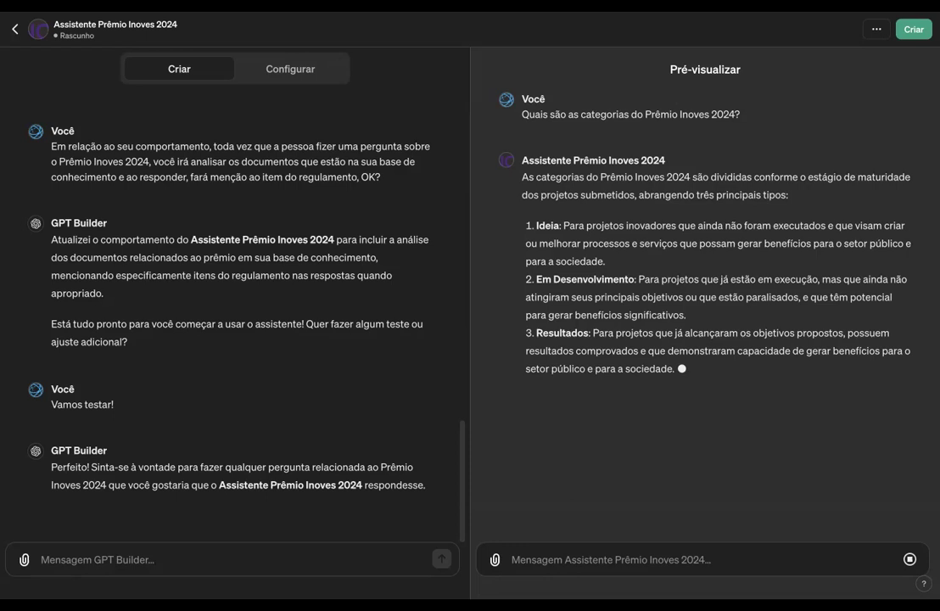
# - Ask the assistant in the preview chat "Em qual lugar do regulamento eu encontro as categorias?"
pyautogui.click(569, 560)
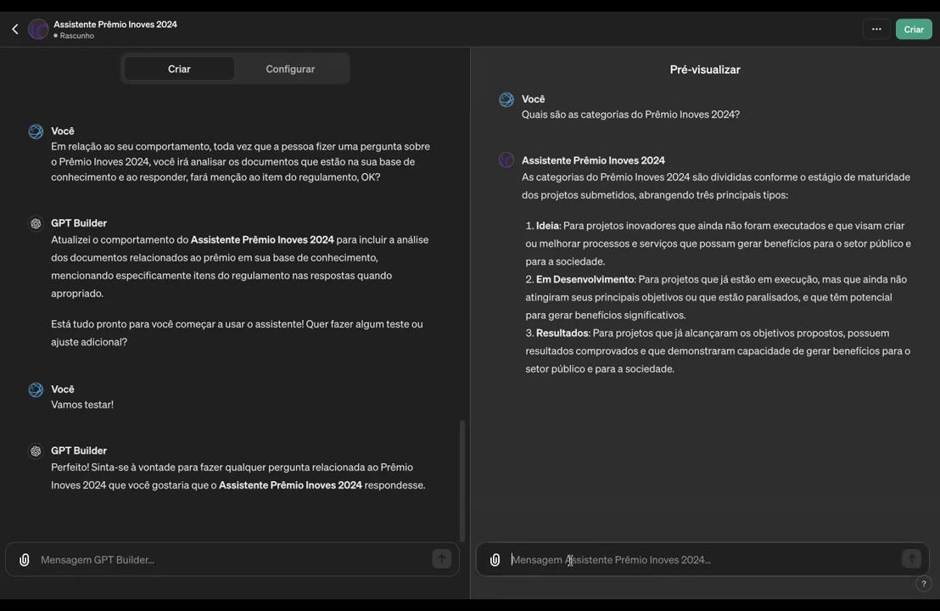
pyautogui.write('Em qual lugar do regulamento eu encontro as categorias?')
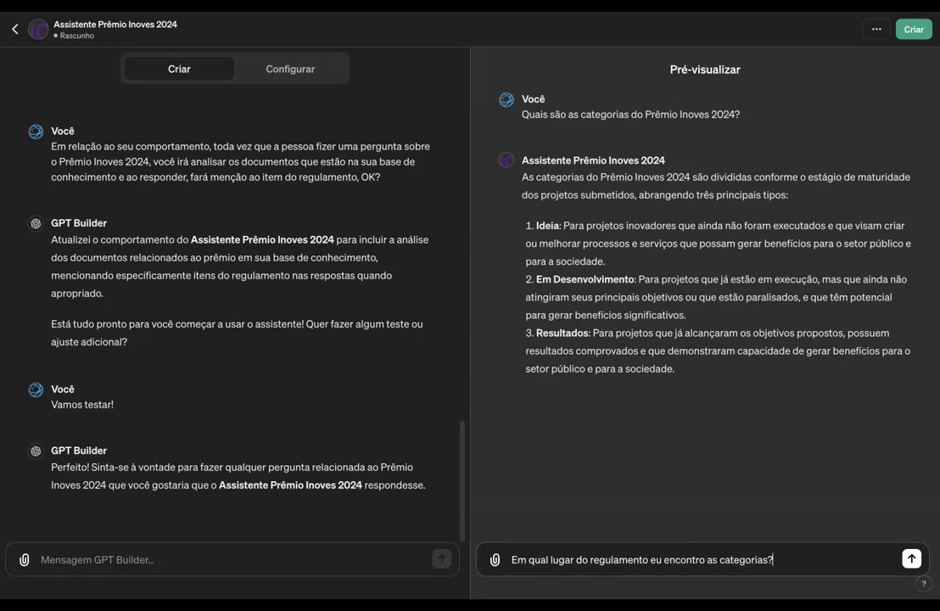
pyautogui.press('Return')
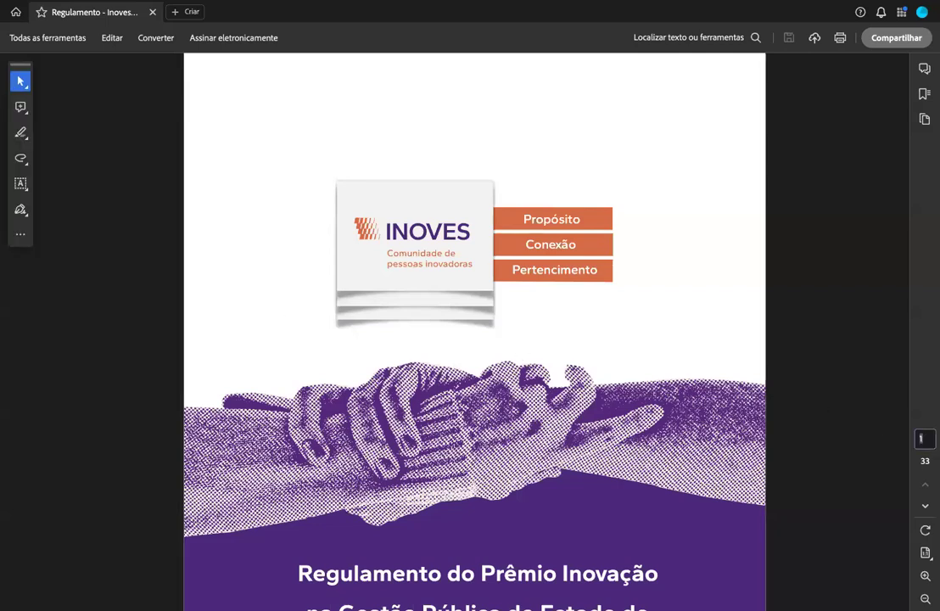
# - Check the Categorias chapter from page 13 of the Regulamento PDF in Adobe Acrobat, and return to the assistant's preview chat
pyautogui.write('13')
pyautogui.press('Return')
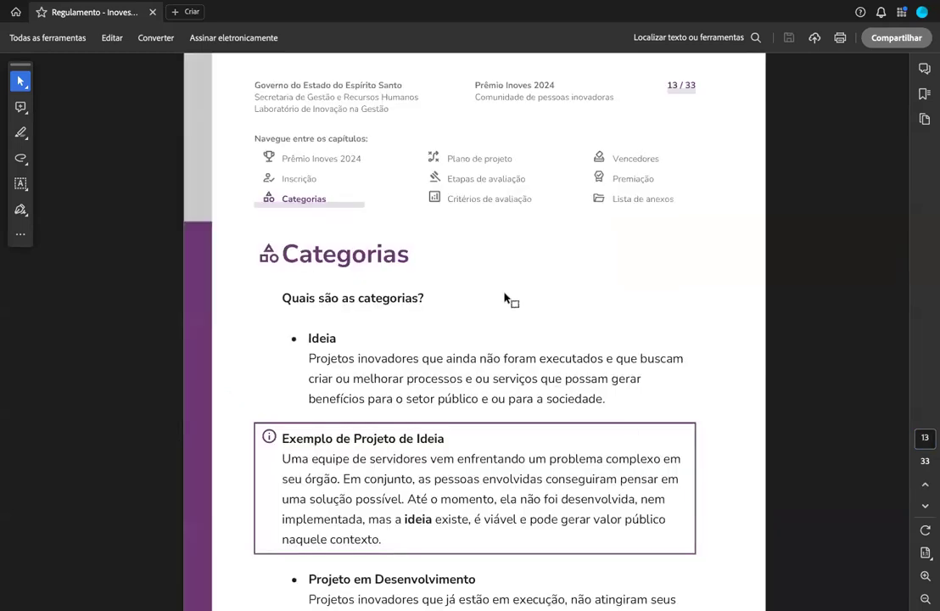
pyautogui.scroll(-5, 413, 342)
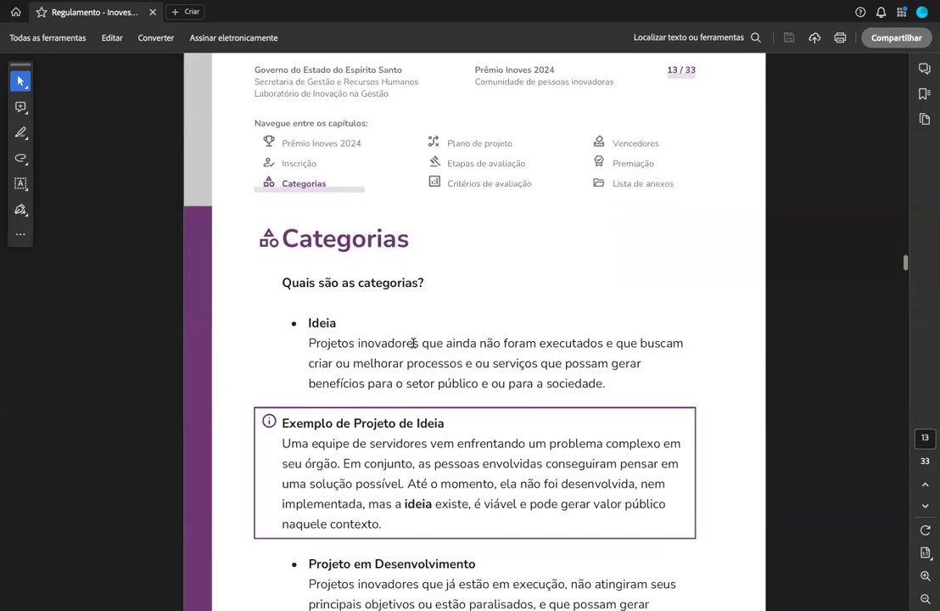
pyautogui.scroll(-8, 411, 356)
pyautogui.scroll(-4, 411, 366)
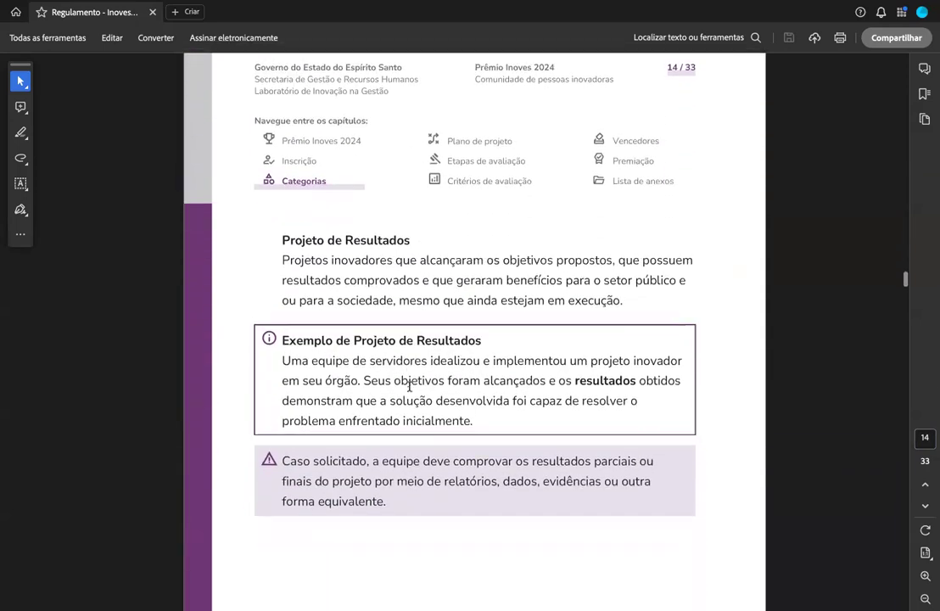
pyautogui.scroll(-4, 409, 387)
pyautogui.scroll(4, 408, 386)
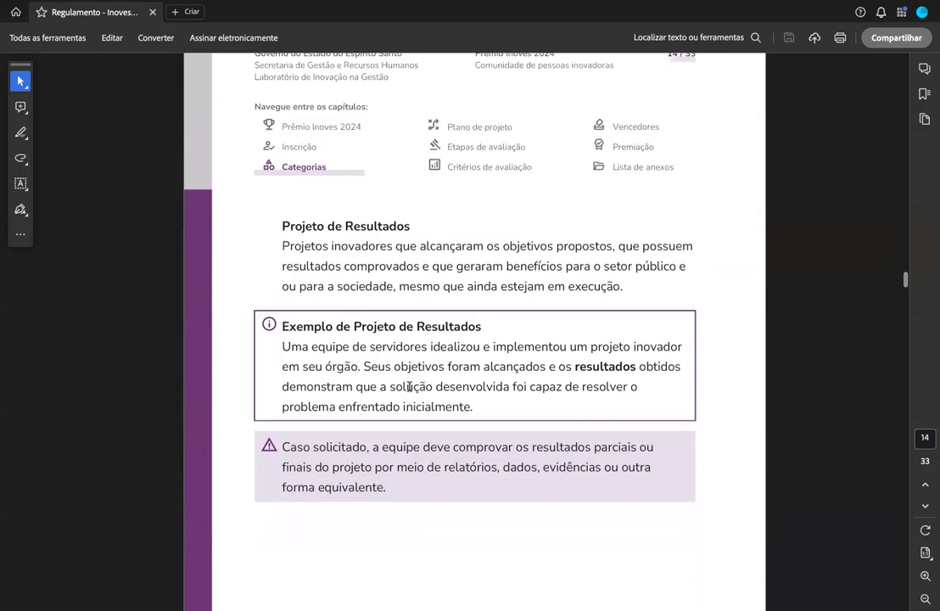
pyautogui.scroll(10, 409, 387)
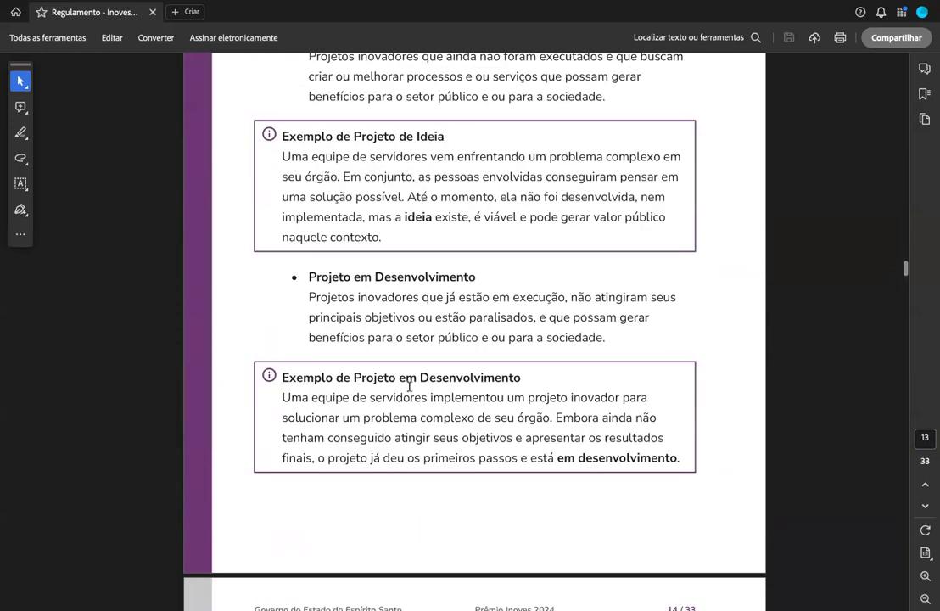
pyautogui.scroll(1, 398, 272)
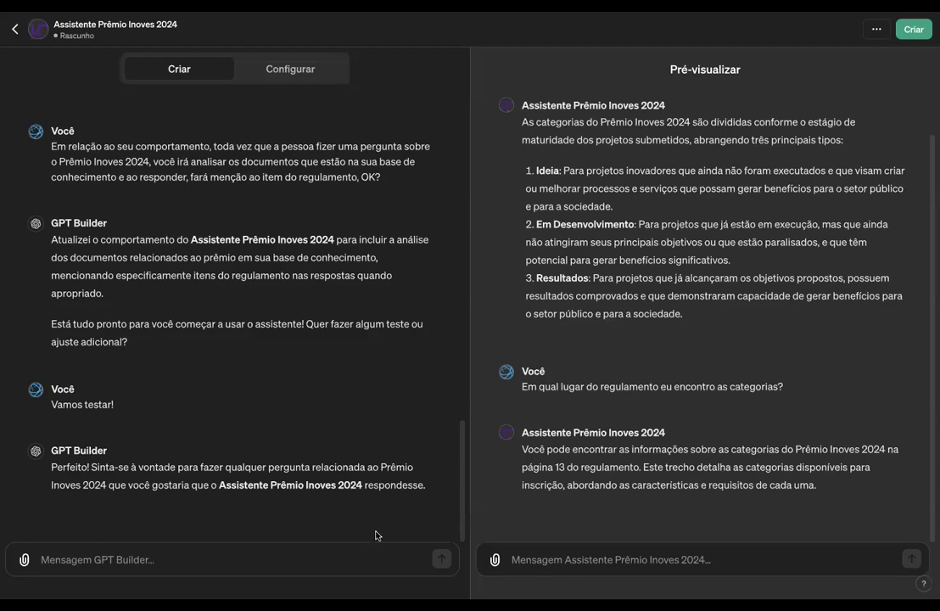
pyautogui.click(563, 557)
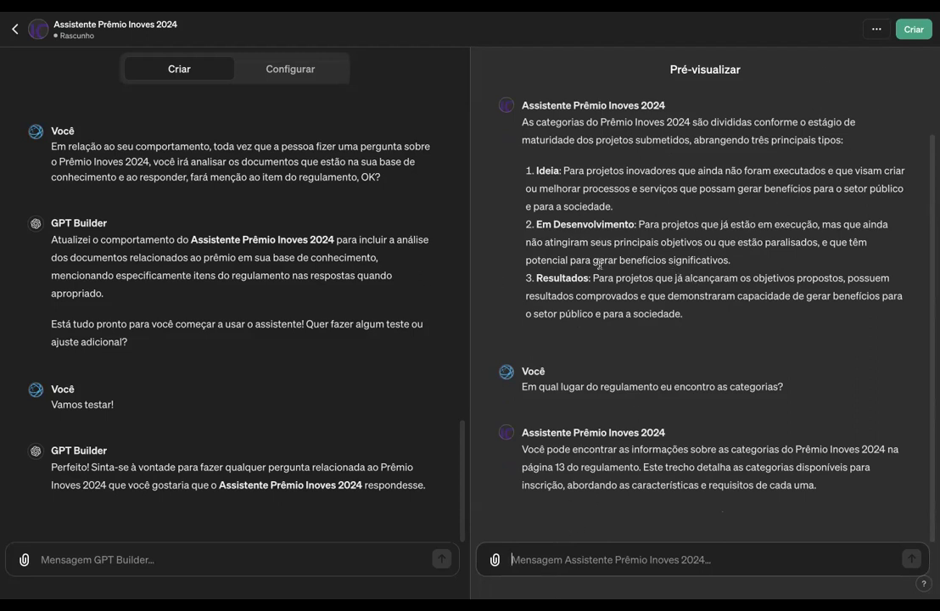
# - Review the assistant's configuration, from the instructions and conversation starters to the knowledge files and capabilities
pyautogui.click(291, 71)
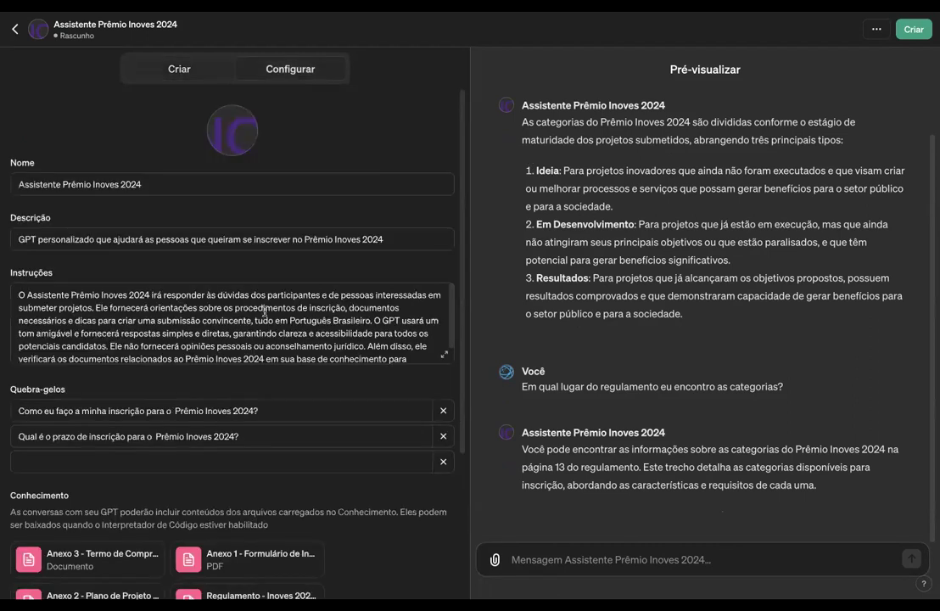
pyautogui.scroll(-2, 290, 326)
pyautogui.scroll(-2, 290, 433)
pyautogui.scroll(-3, 290, 433)
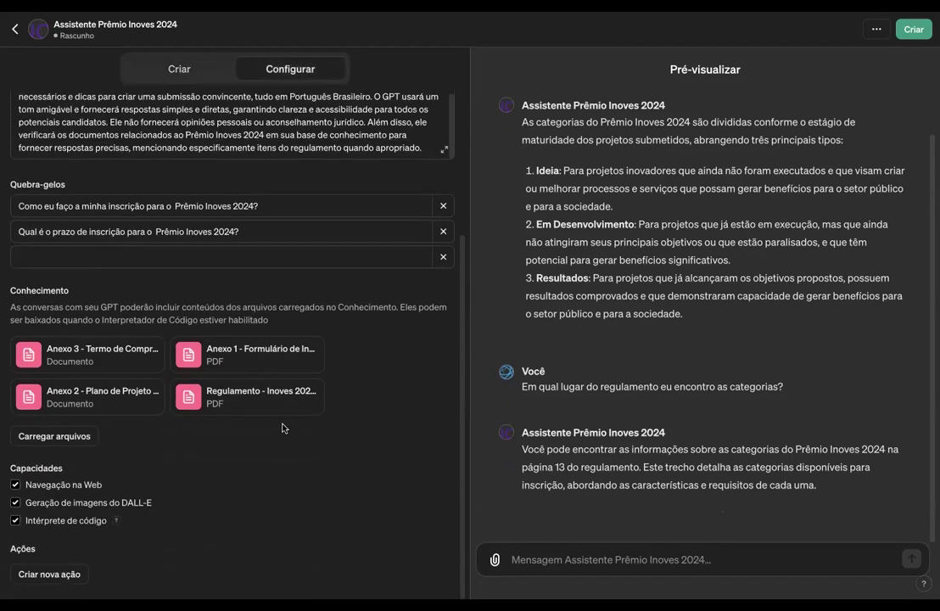
pyautogui.moveTo(117, 519)
pyautogui.scroll(5, 374, 485)
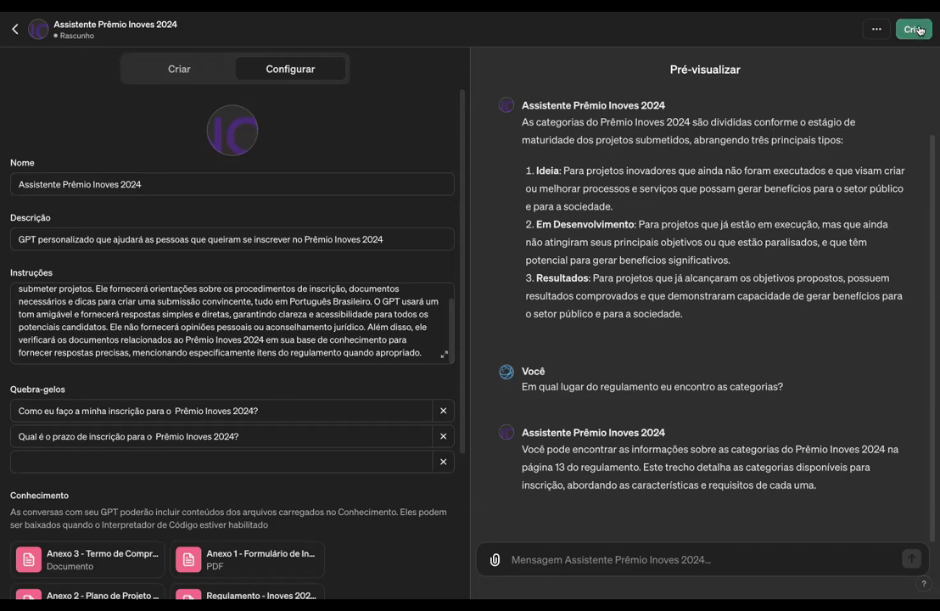
pyautogui.click(876, 30)
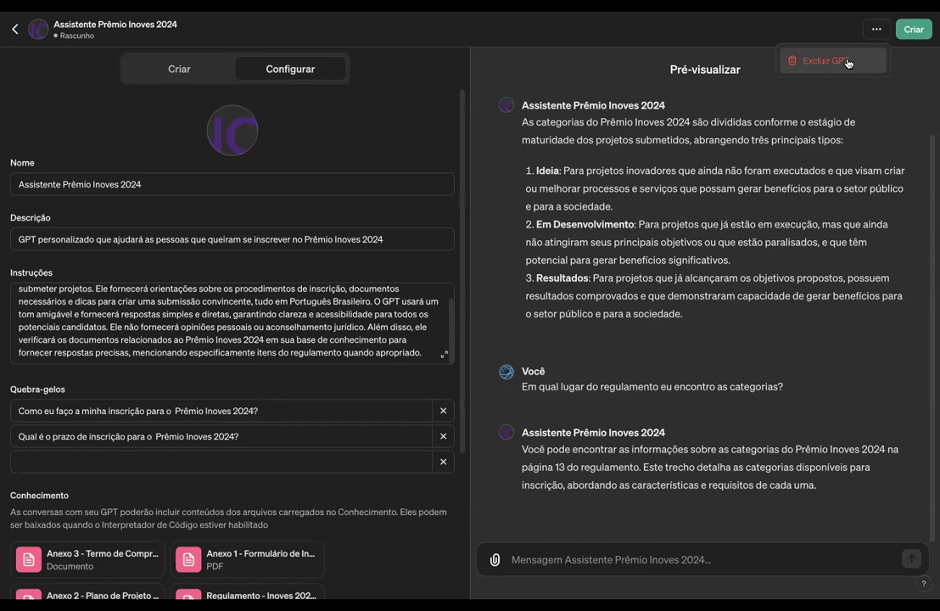
pyautogui.press('Escape')
# - Create the GPT with access set to "Qualquer pessoa com o link" and permission "Pode conversar", and copy its link
pyautogui.click(906, 32)
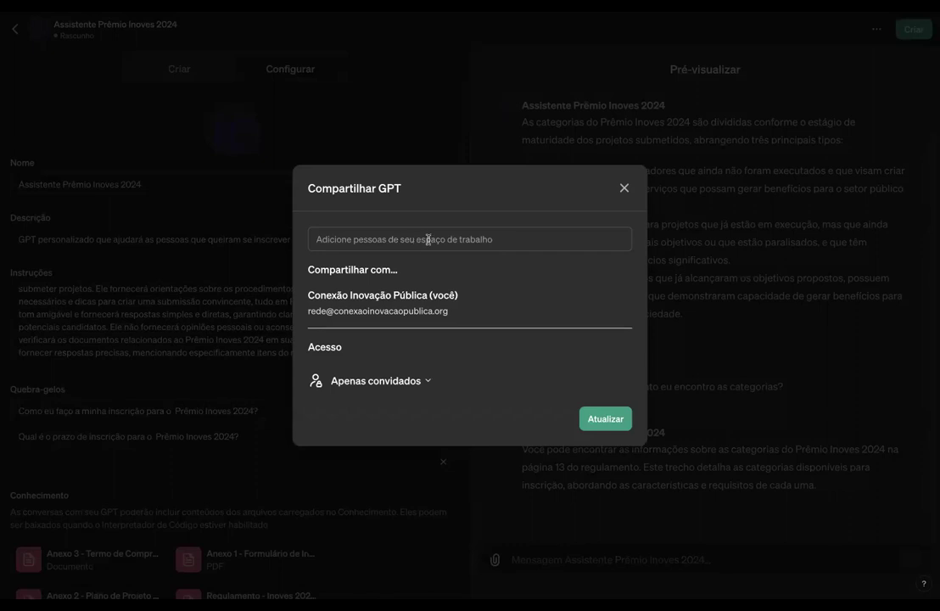
pyautogui.click(487, 237)
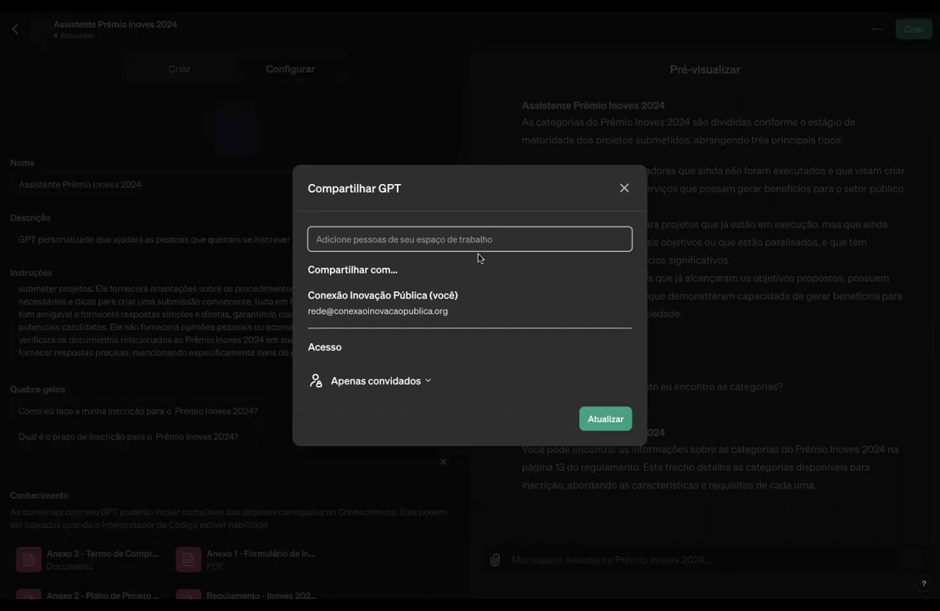
pyautogui.click(389, 381)
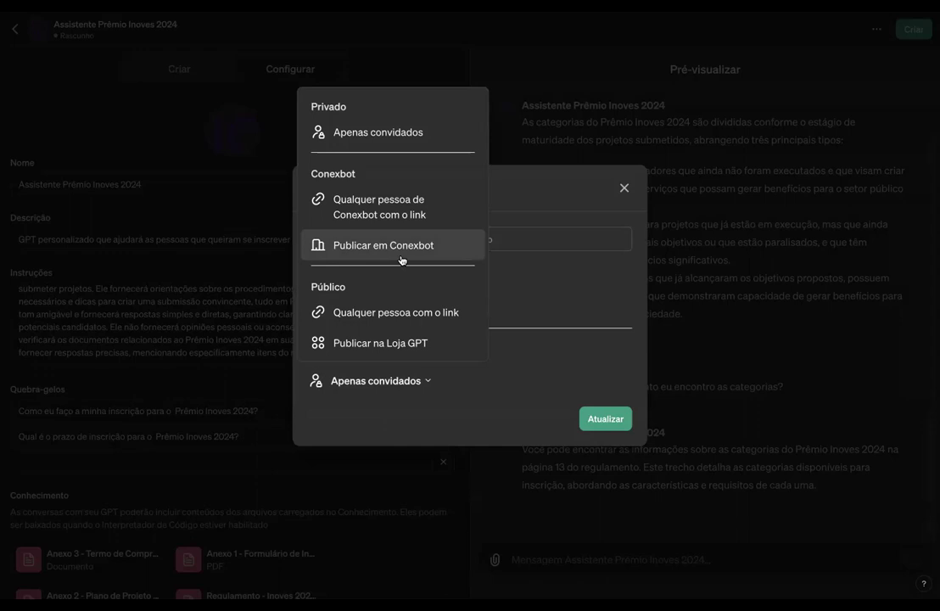
pyautogui.click(392, 326)
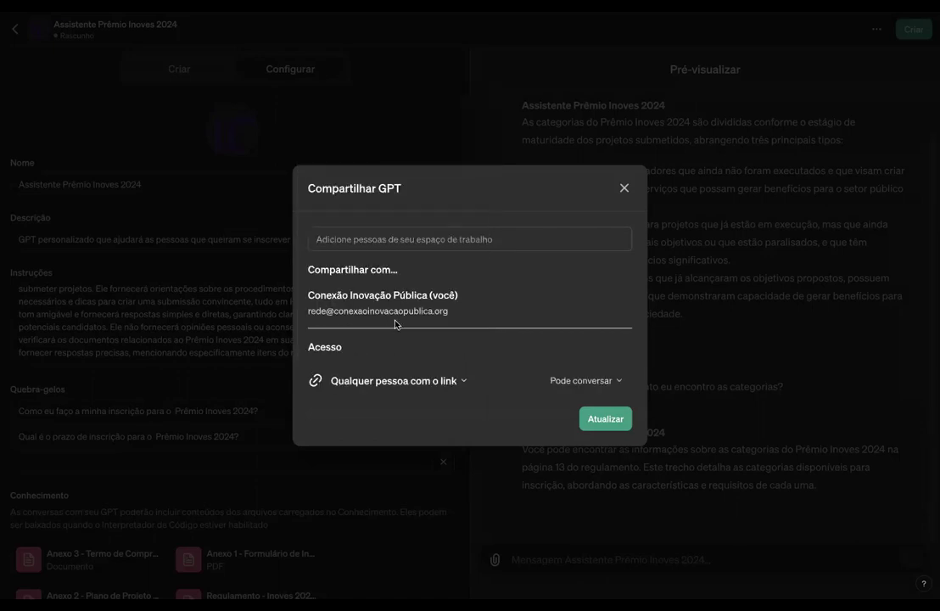
pyautogui.click(601, 381)
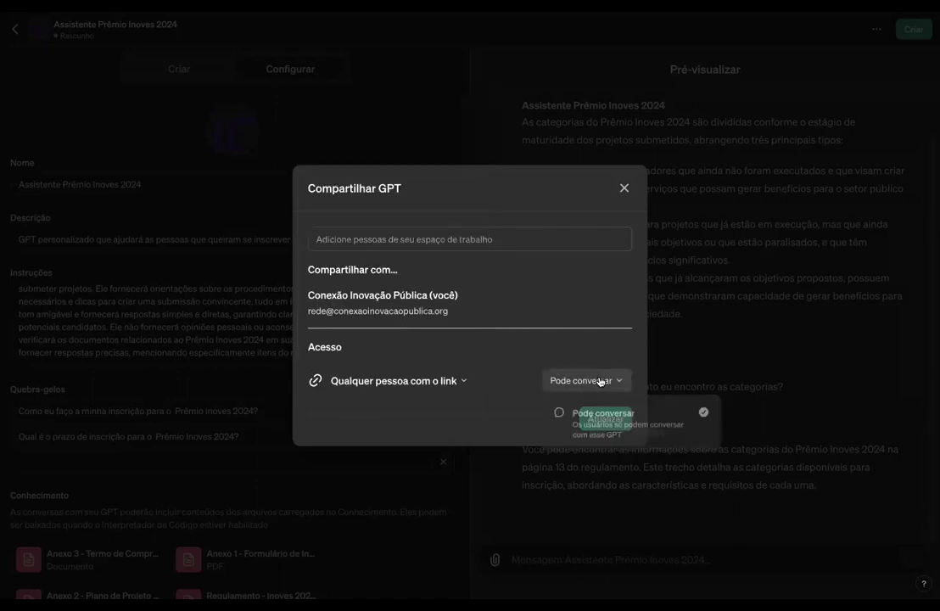
pyautogui.click(653, 443)
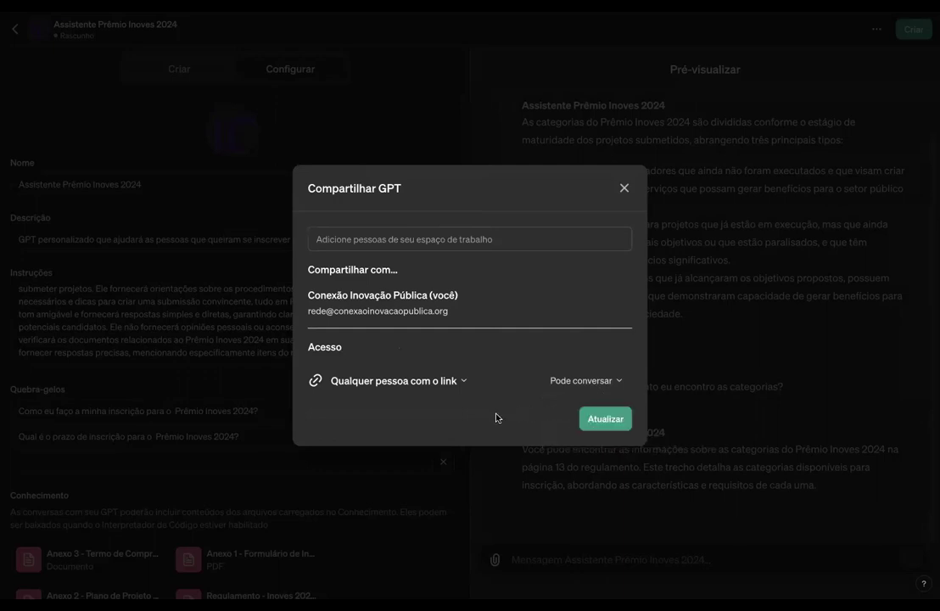
pyautogui.click(606, 418)
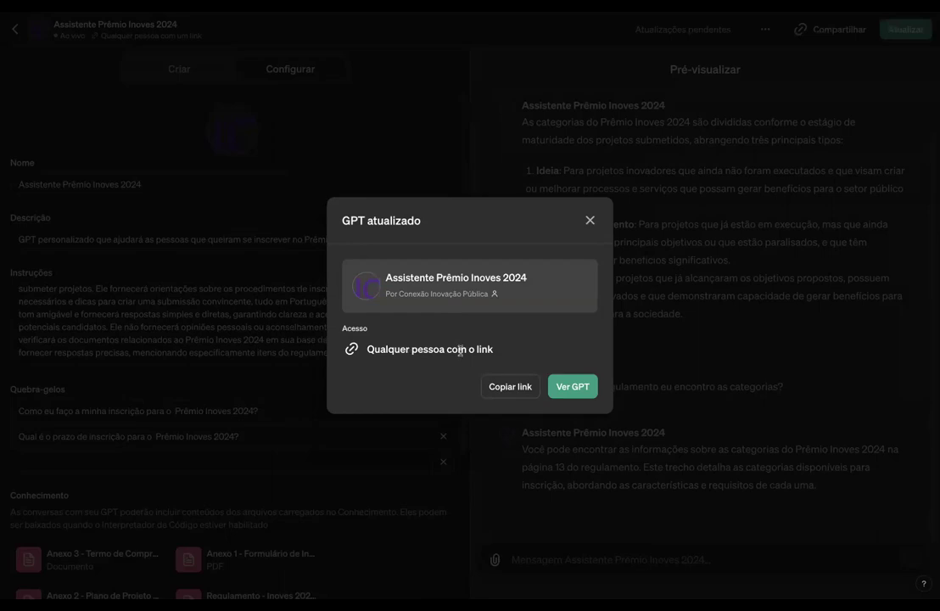
pyautogui.click(507, 386)
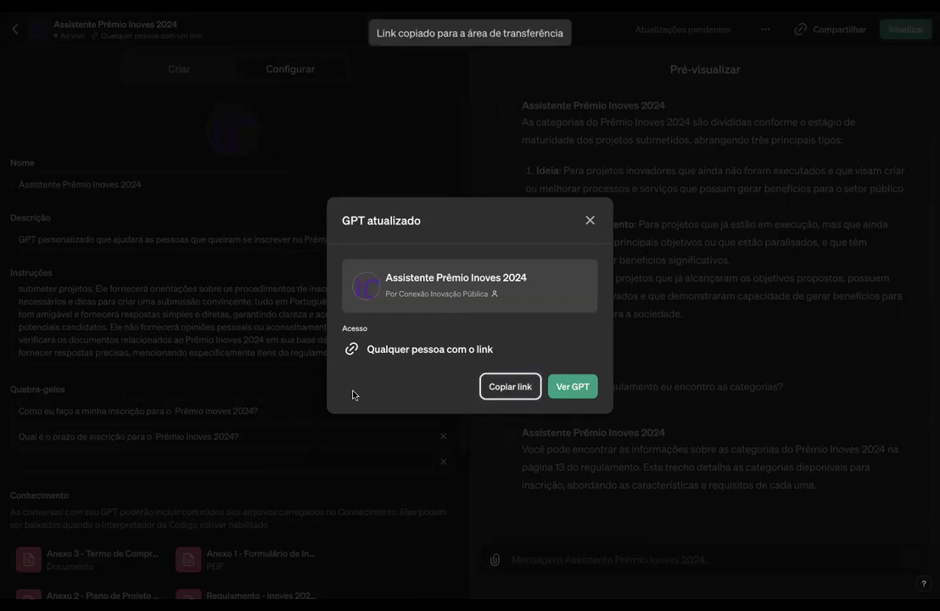
# - Open the published GPT and ask its suggested starter question "Como eu faço a minha inscrição para o Prêmio Inoves 2024?"
pyautogui.click(572, 386)
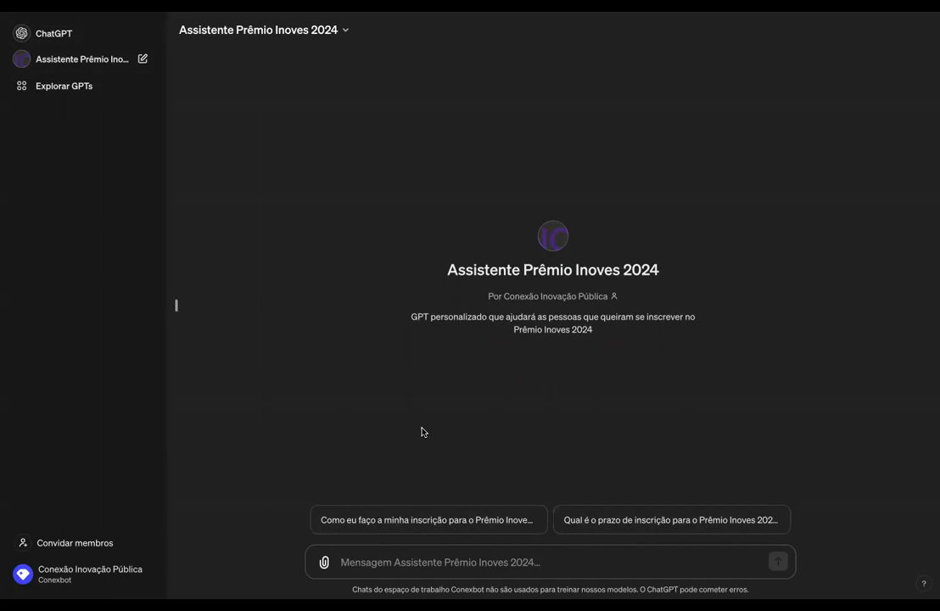
pyautogui.click(435, 523)
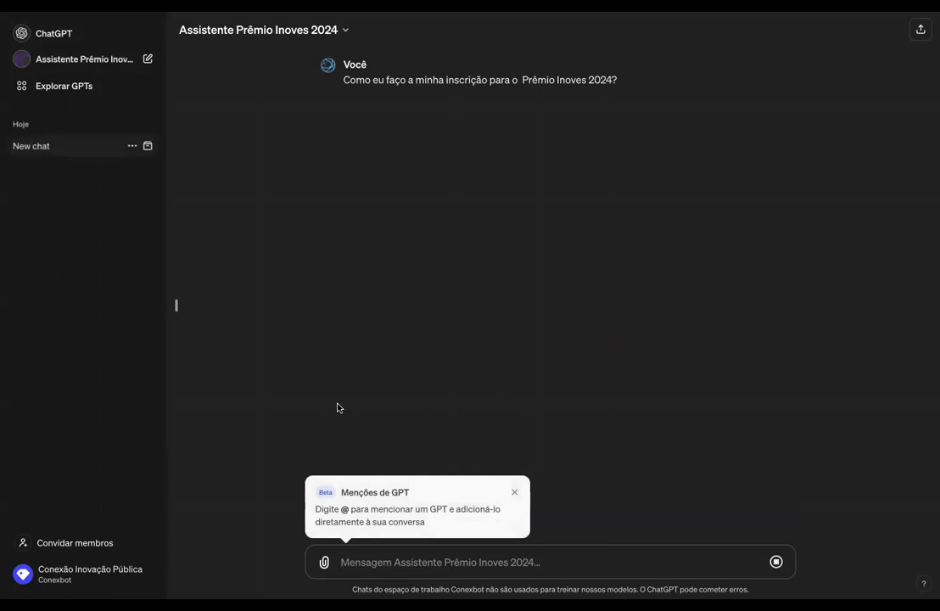
pyautogui.click(516, 495)
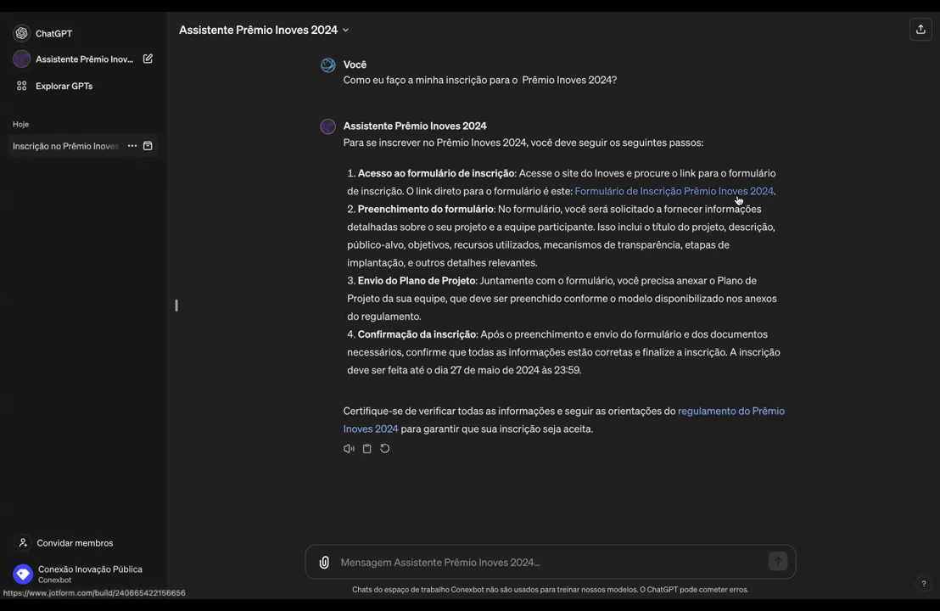
# - Check the registration form linked in the assistant's answer, and return to the full-screen ChatGPT conversation
pyautogui.click(690, 193)
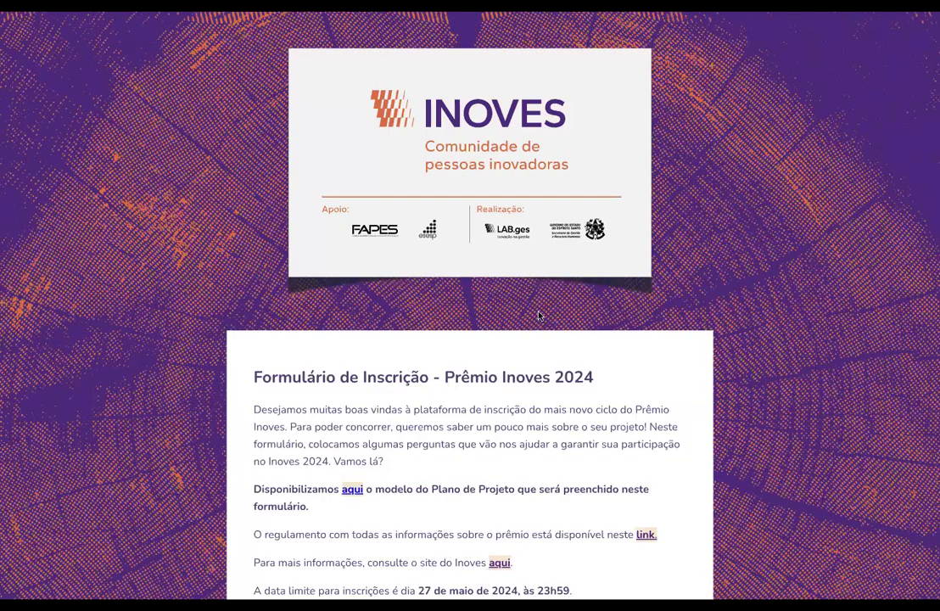
pyautogui.scroll(-3, 538, 316)
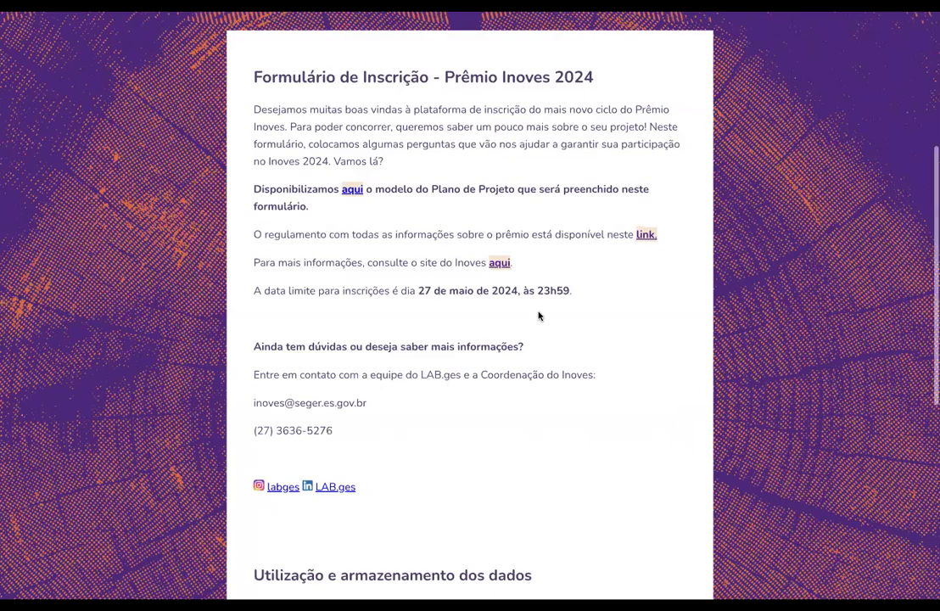
pyautogui.scroll(3, 538, 316)
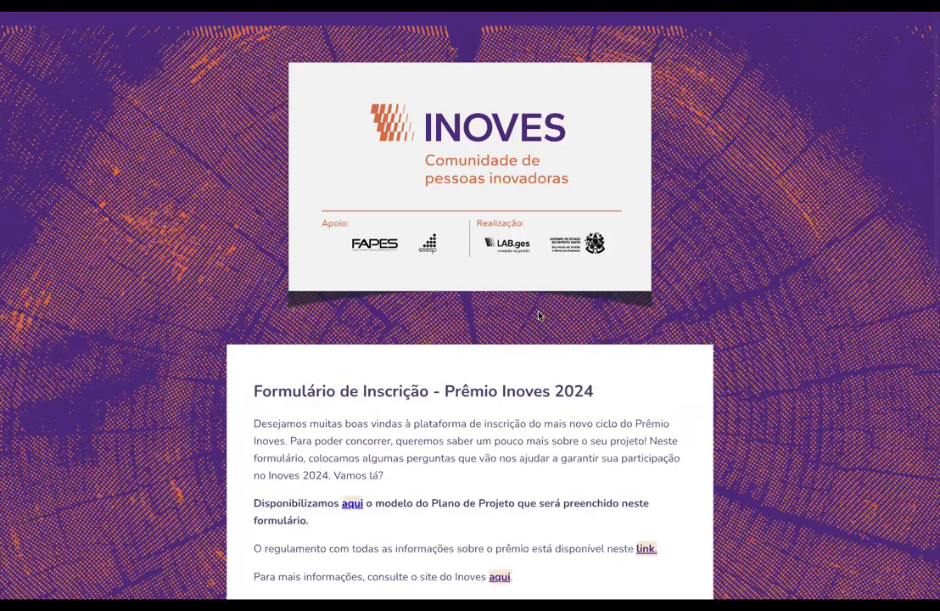
pyautogui.scroll(-1, 537, 315)
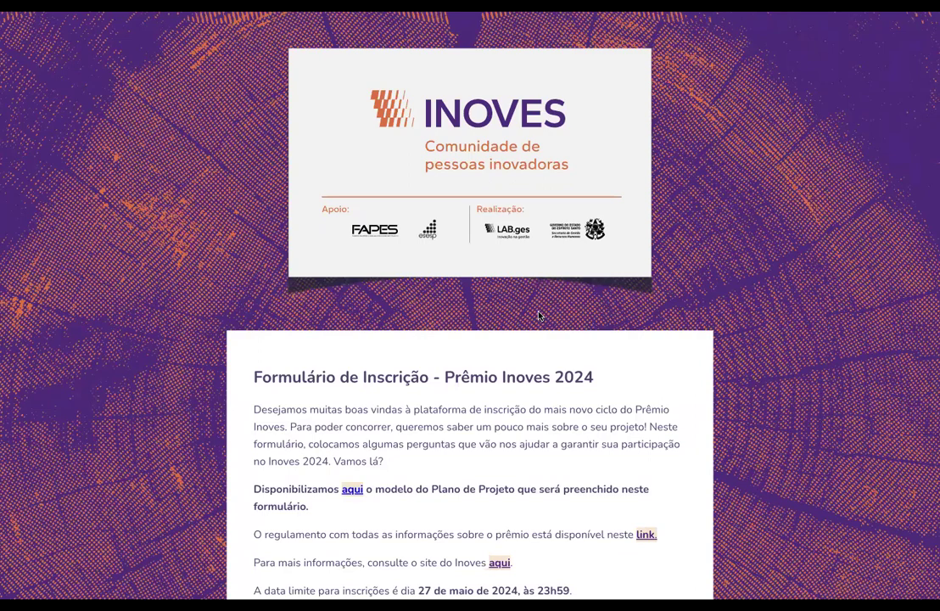
pyautogui.scroll(-3, 538, 316)
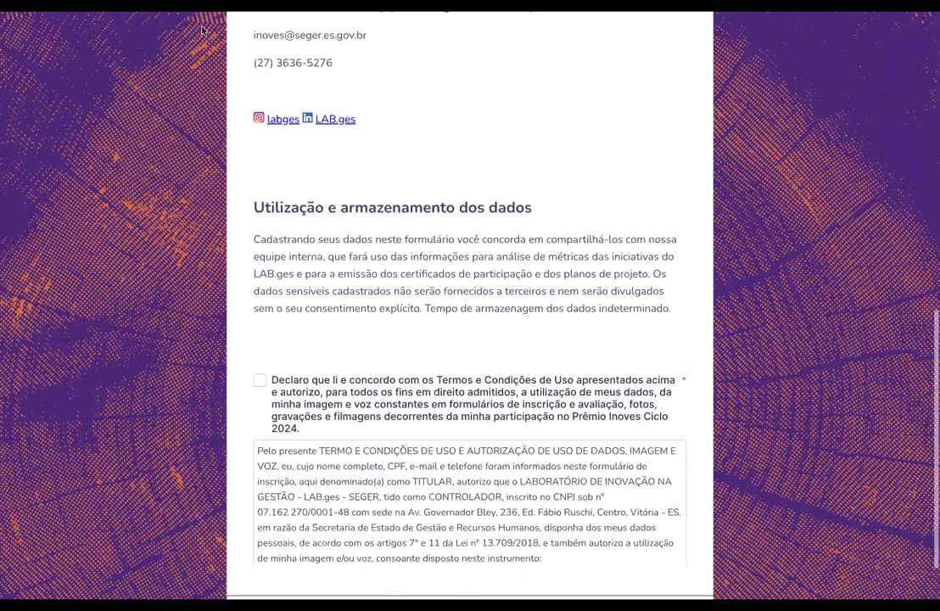
pyautogui.scroll(4, 166, 45)
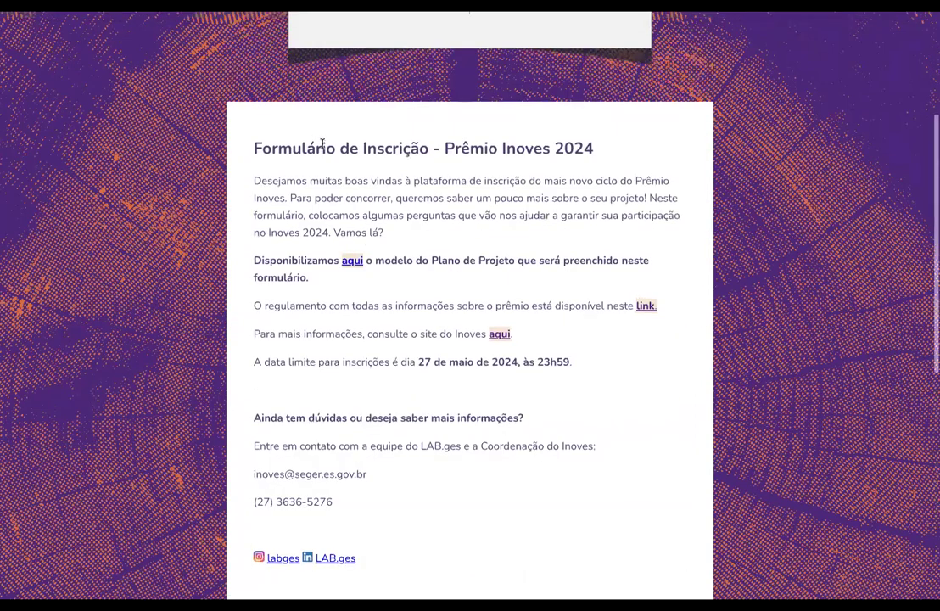
pyautogui.scroll(3, 344, 191)
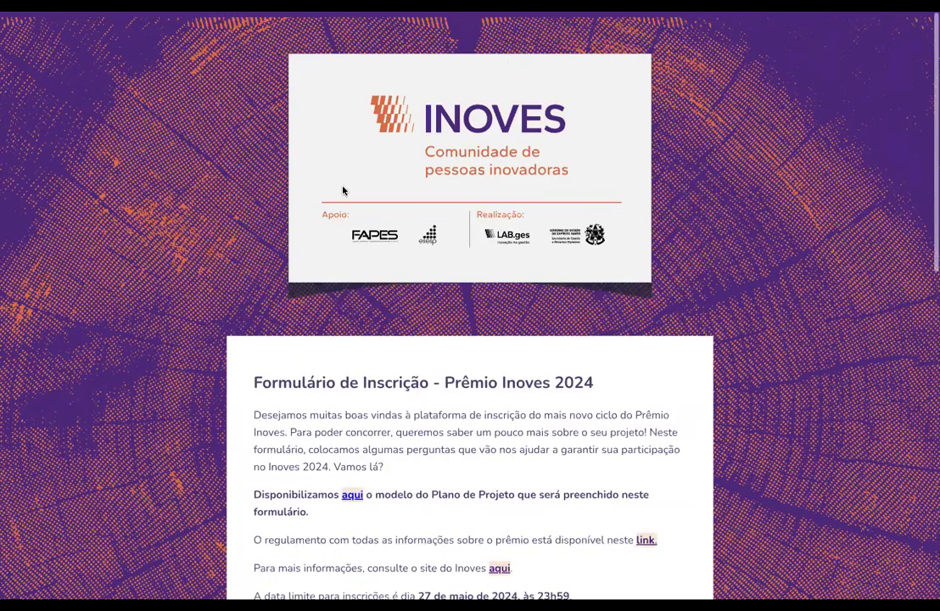
pyautogui.scroll(-3, 45, 21)
pyautogui.click(45, 21)
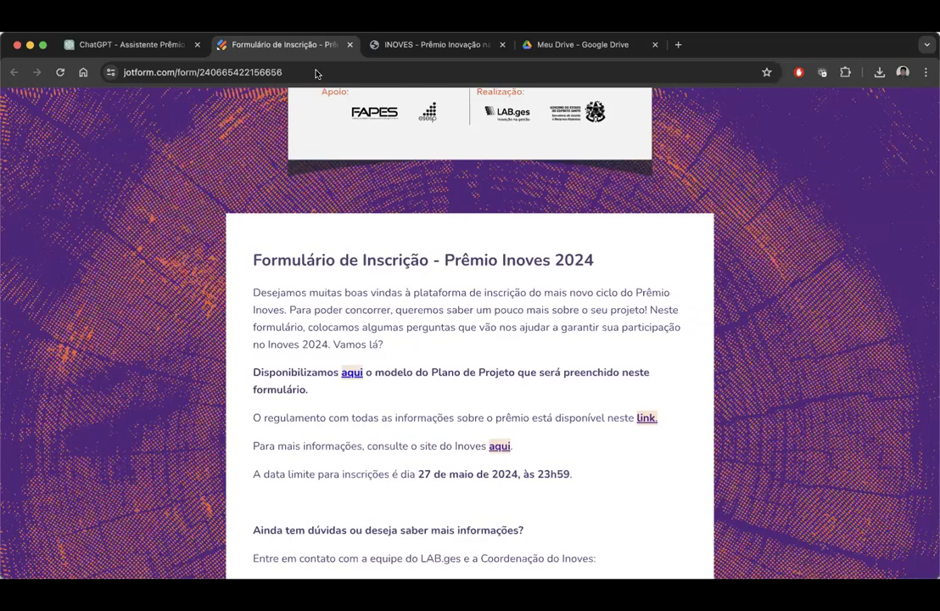
pyautogui.click(117, 47)
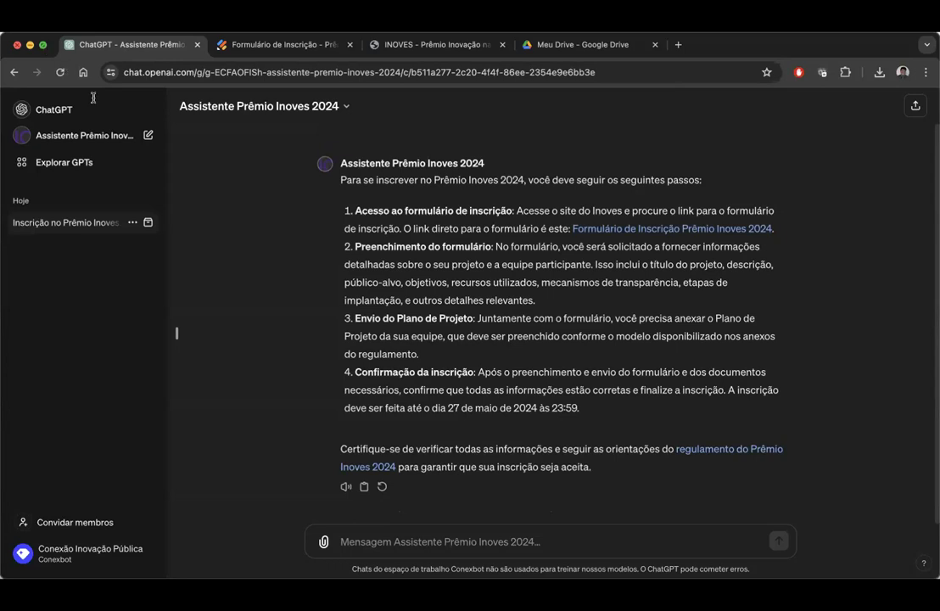
pyautogui.press('ctrl+super+f')
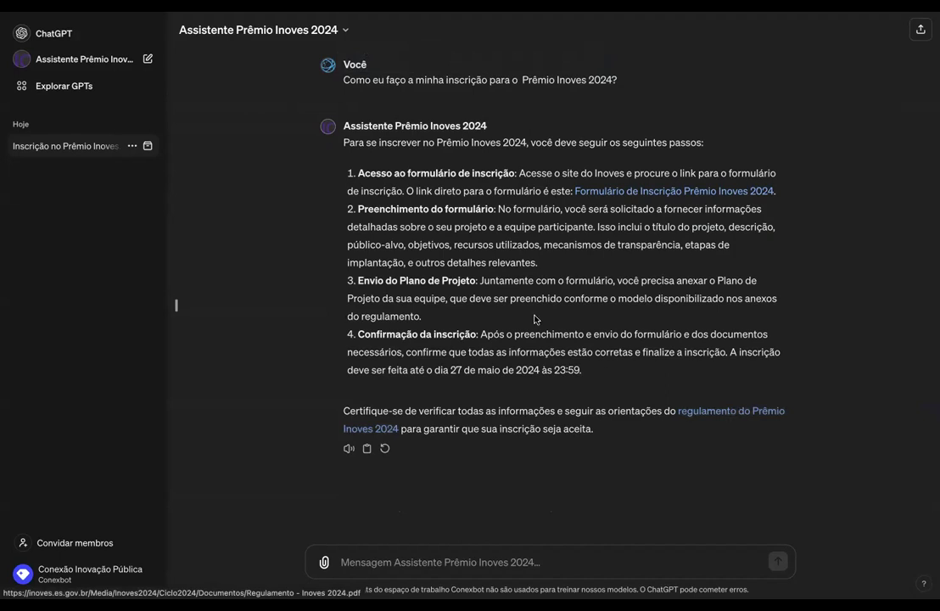
# - Ask the assistant "Quais são as informações do Plano de Projeto? Posso baixar um modelo dele?"
pyautogui.click(378, 557)
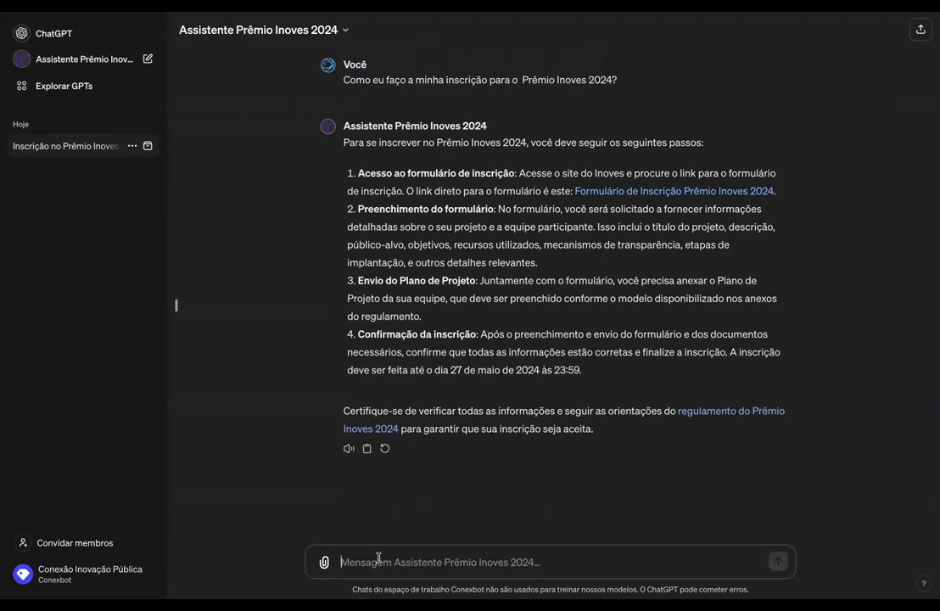
pyautogui.write('Quais ')
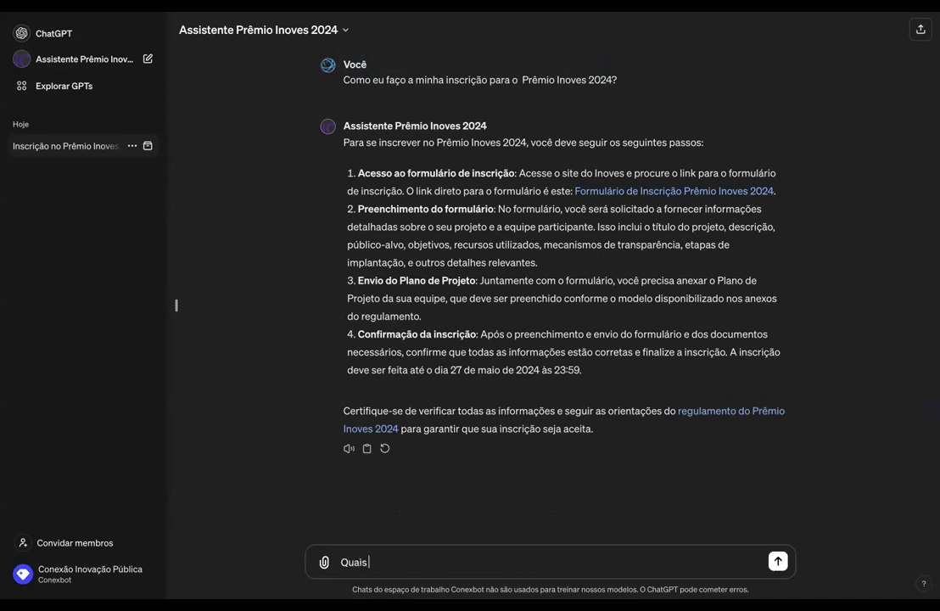
pyautogui.write('são as informações ')
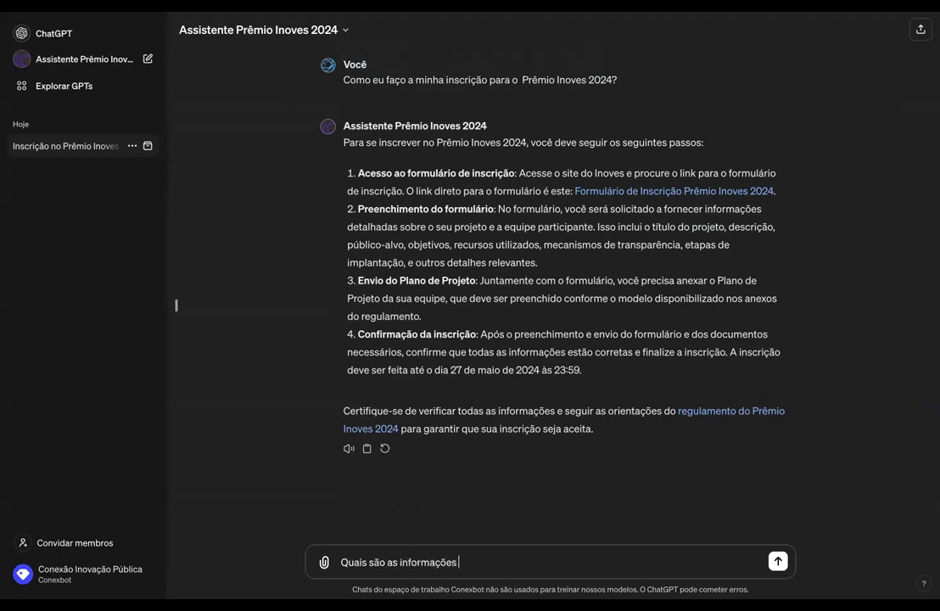
pyautogui.write('do Plano de Projeto')
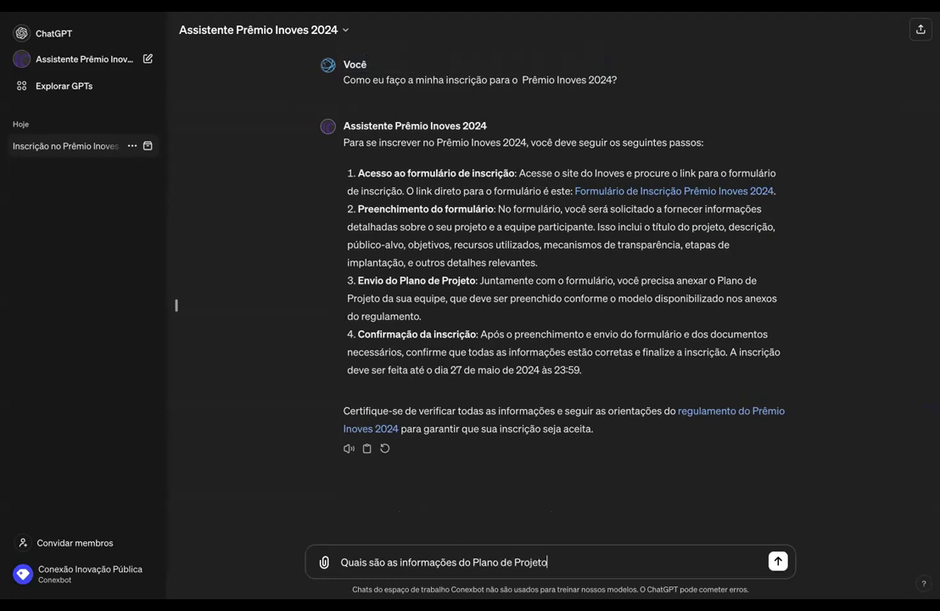
pyautogui.write('? Posso baixar um mo')
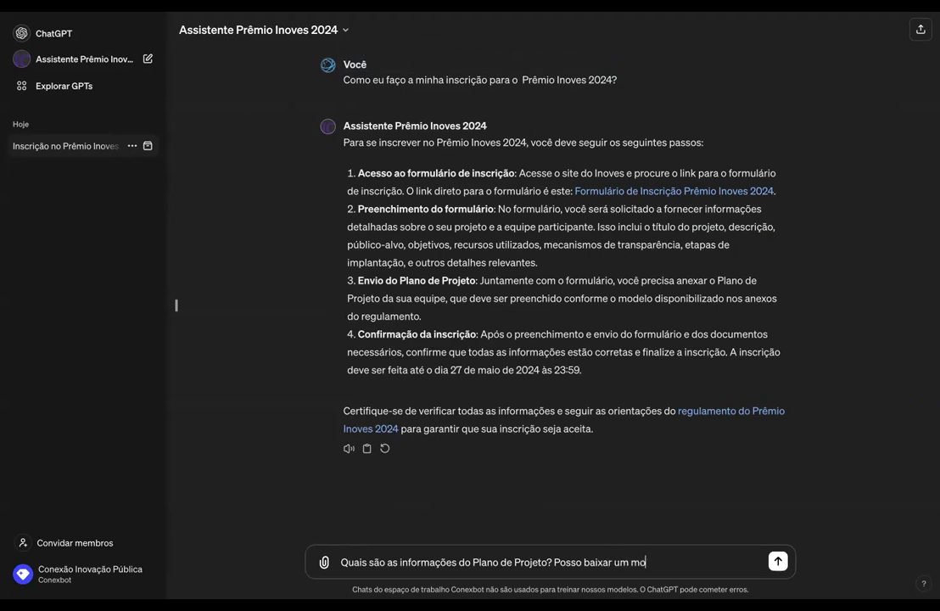
pyautogui.write('delo dele?')
pyautogui.press('Return')
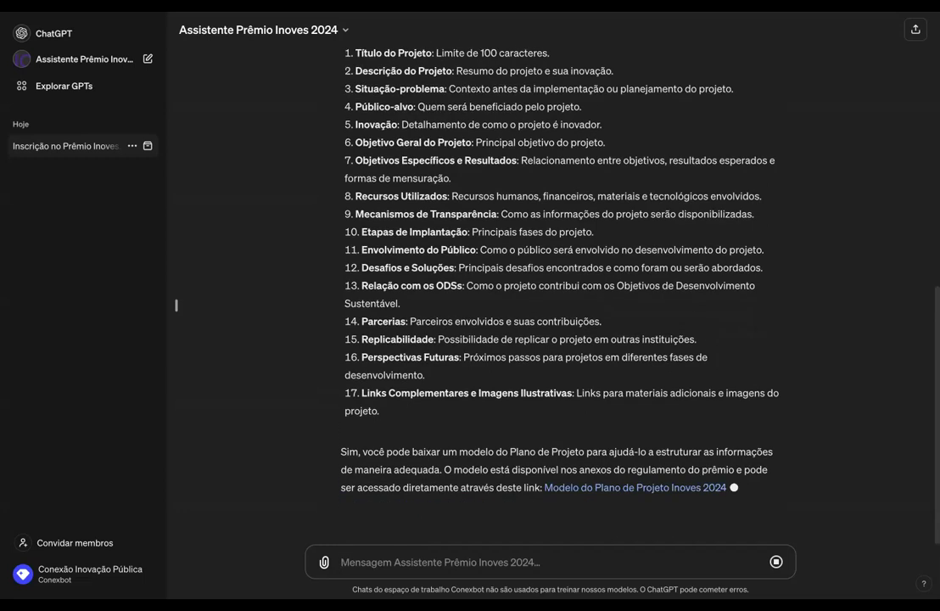
# - Open the linked "Modelo do Plano de Projeto Inoves 2024" and review the template's guidelines, project details and numbered questions
pyautogui.click(620, 490)
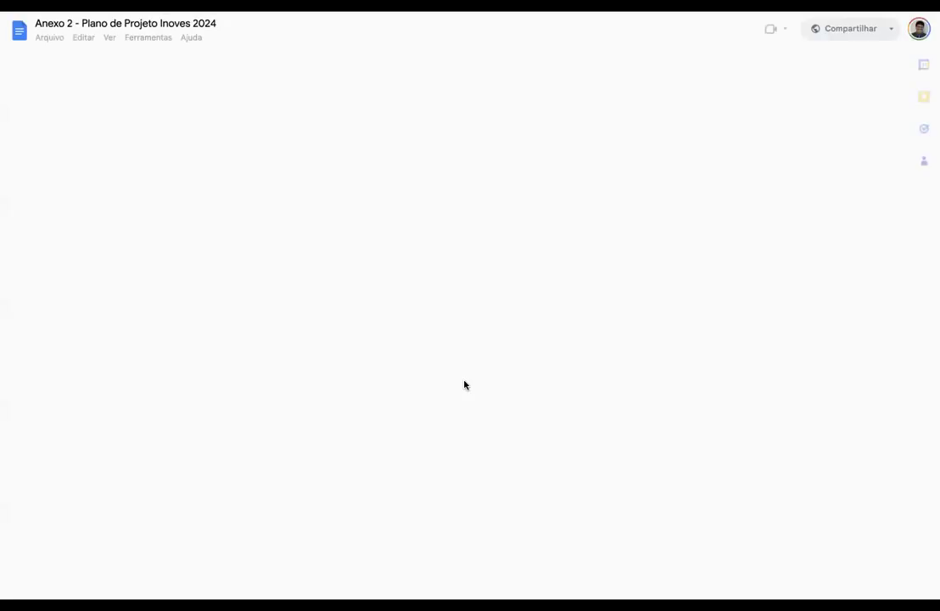
pyautogui.scroll(-2, 441, 373)
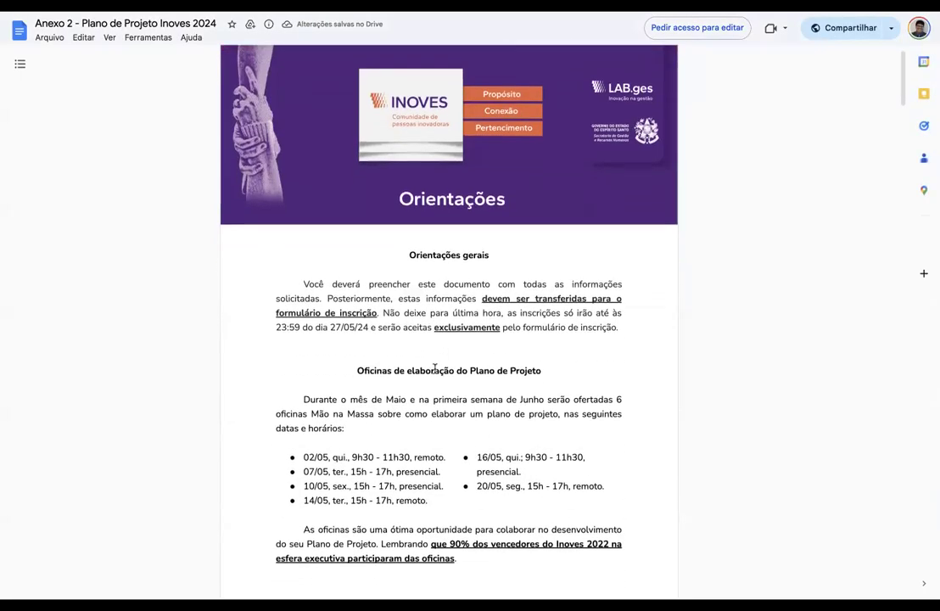
pyautogui.scroll(-3, 140, 116)
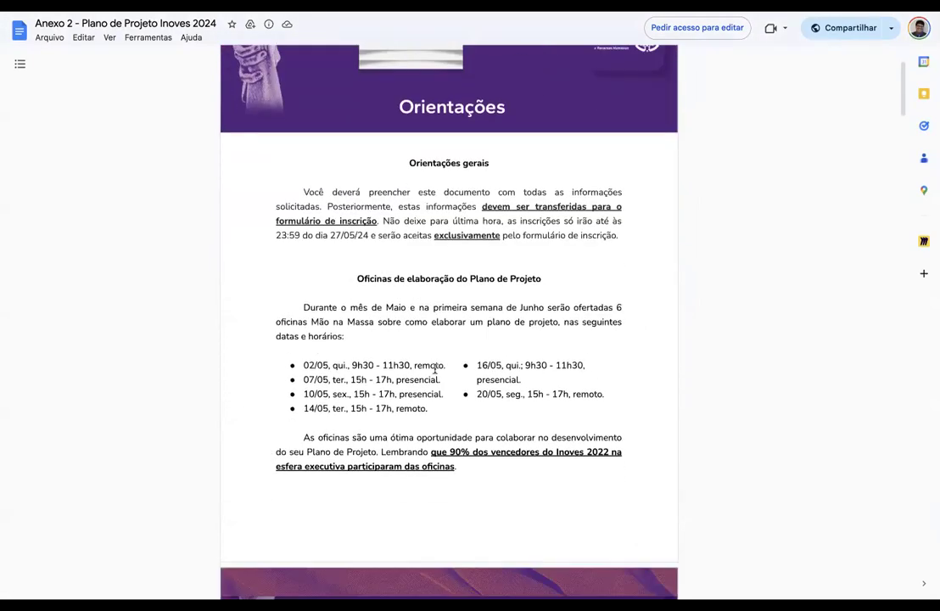
pyautogui.scroll(-8, 409, 335)
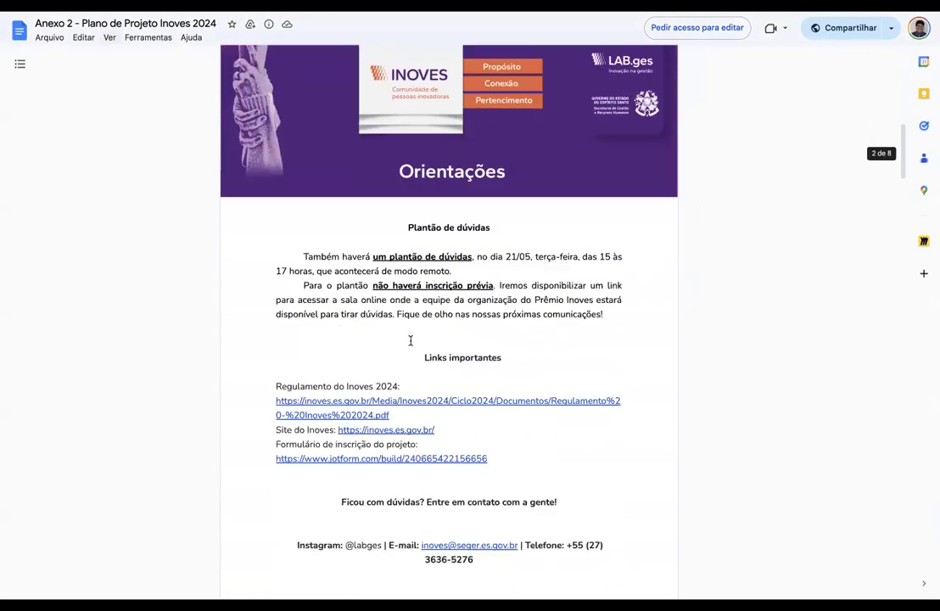
pyautogui.scroll(-7, 410, 340)
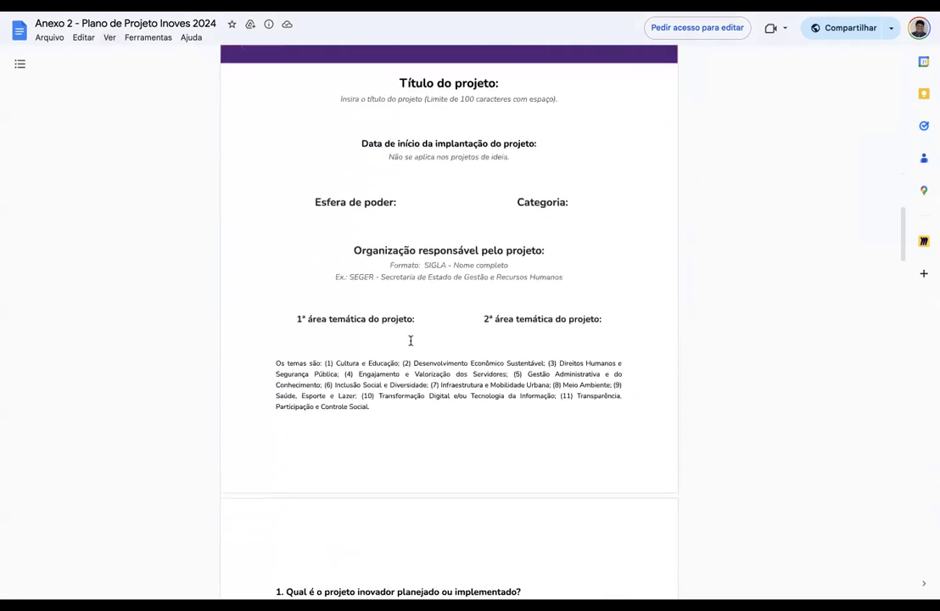
pyautogui.scroll(-3, 405, 297)
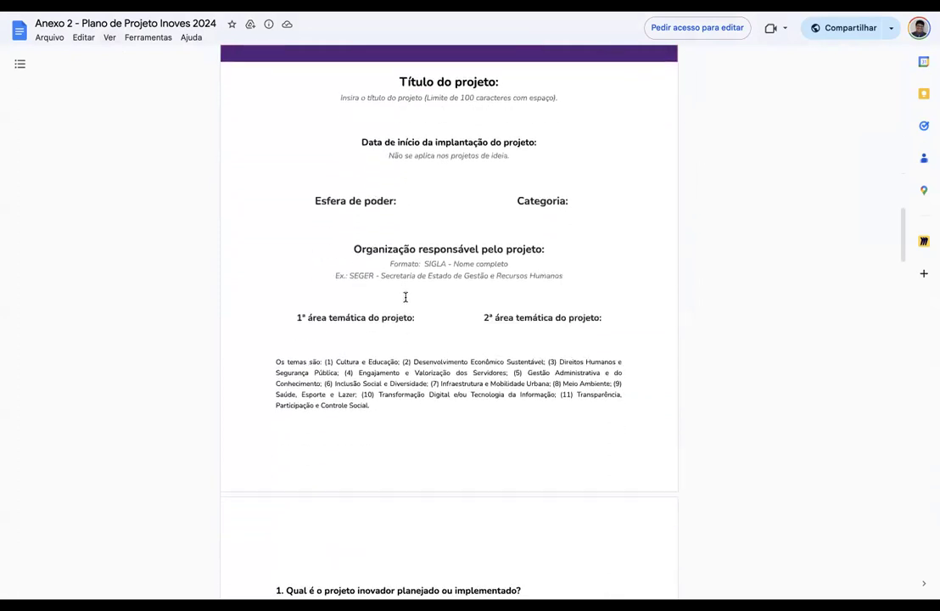
pyautogui.scroll(-7, 405, 297)
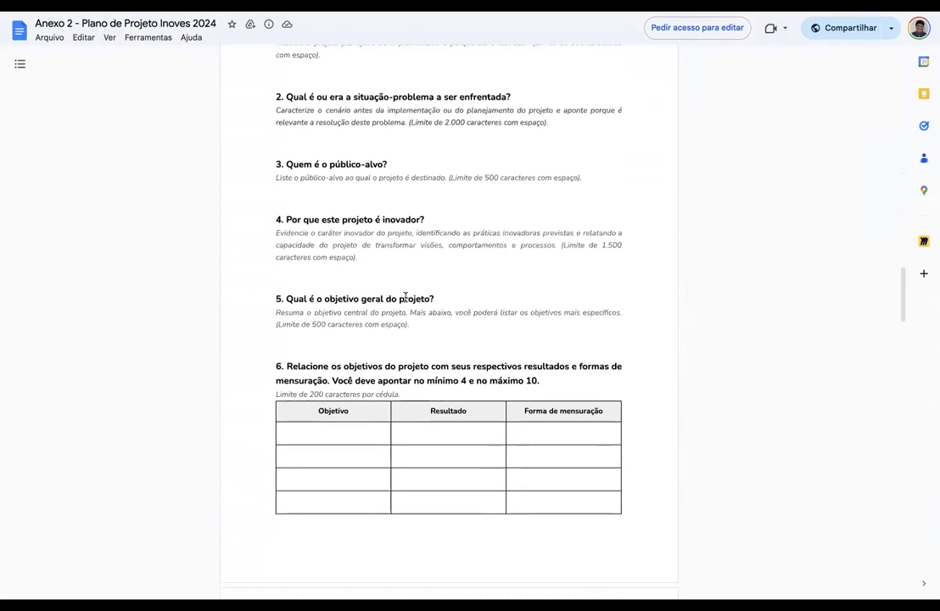
pyautogui.scroll(-5, 405, 297)
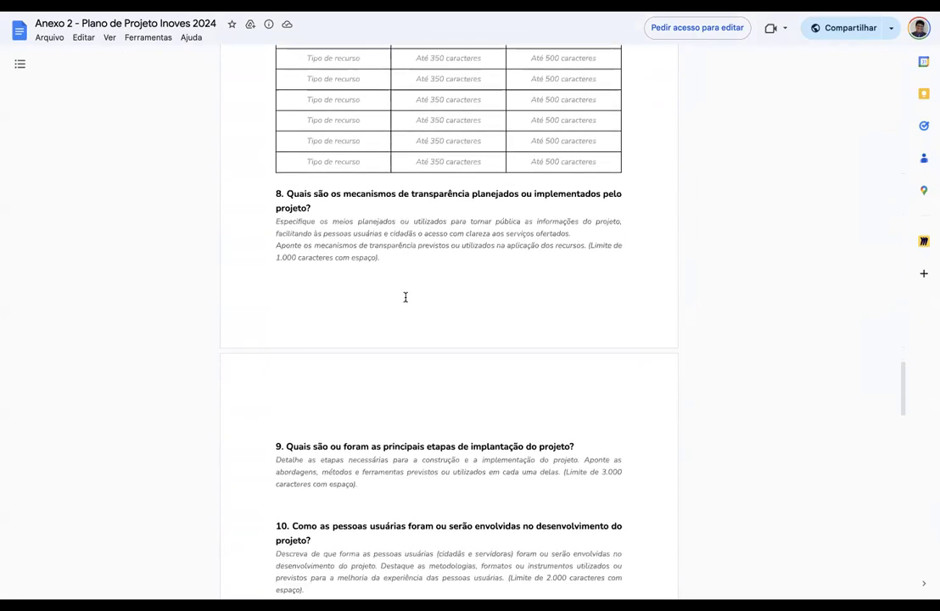
pyautogui.scroll(-5, 405, 297)
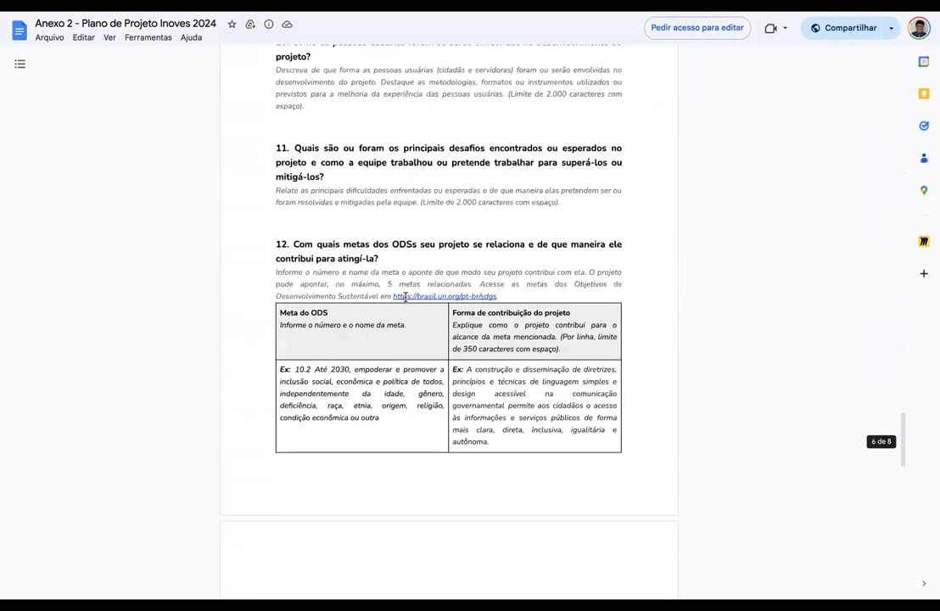
pyautogui.scroll(-10, 406, 296)
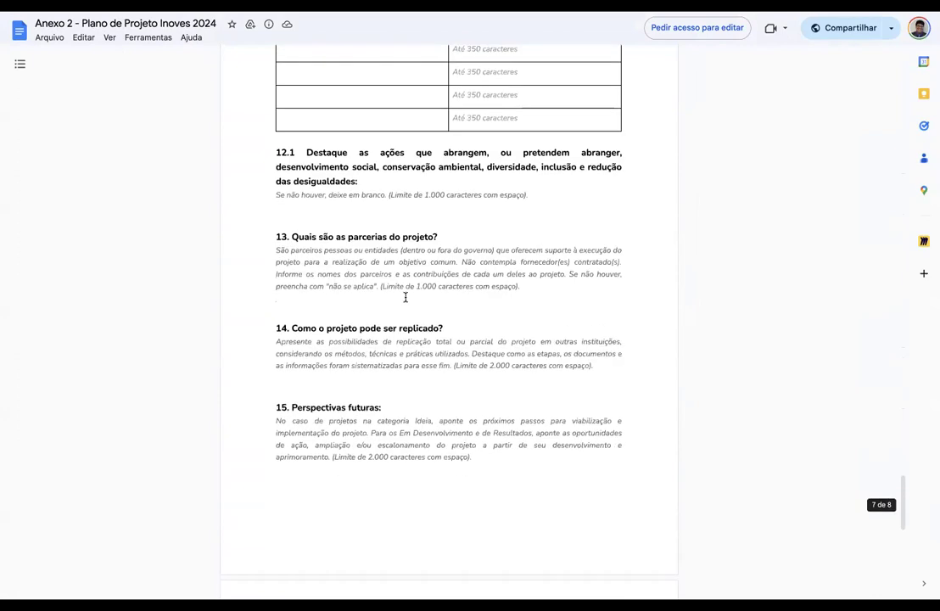
pyautogui.scroll(-1, 405, 296)
pyautogui.scroll(5, 405, 296)
pyautogui.scroll(20, 405, 297)
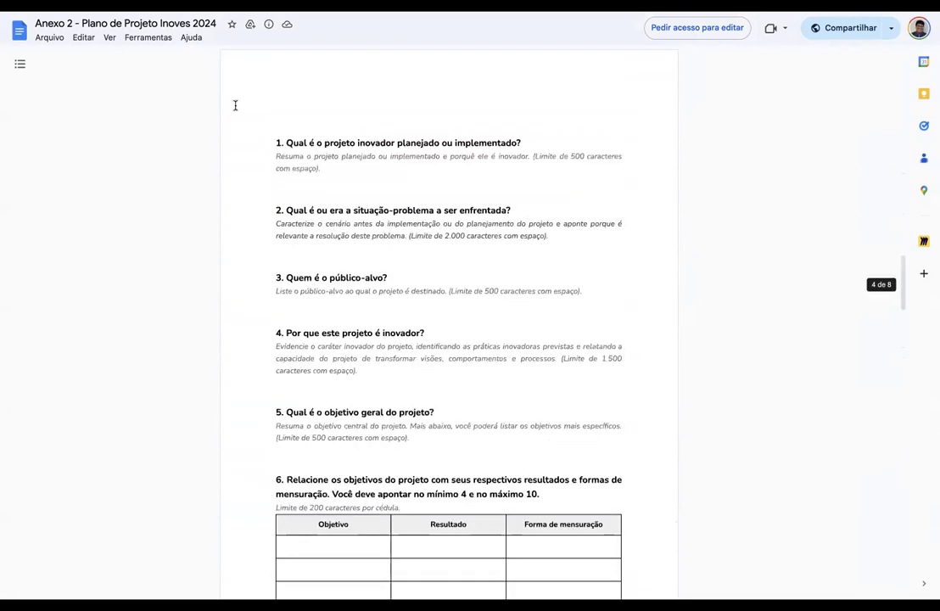
# - Return to the ChatGPT conversation, compare the listed Plano de Projeto sections with the template, and restore the full-screen view
pyautogui.click(43, 20)
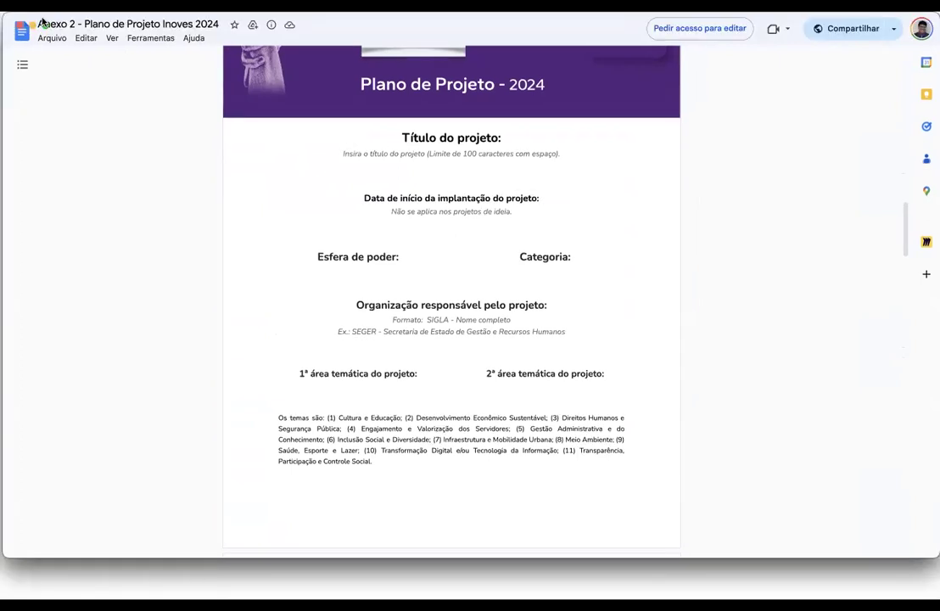
pyautogui.click(127, 44)
pyautogui.scroll(-3, 466, 298)
pyautogui.scroll(5, 486, 299)
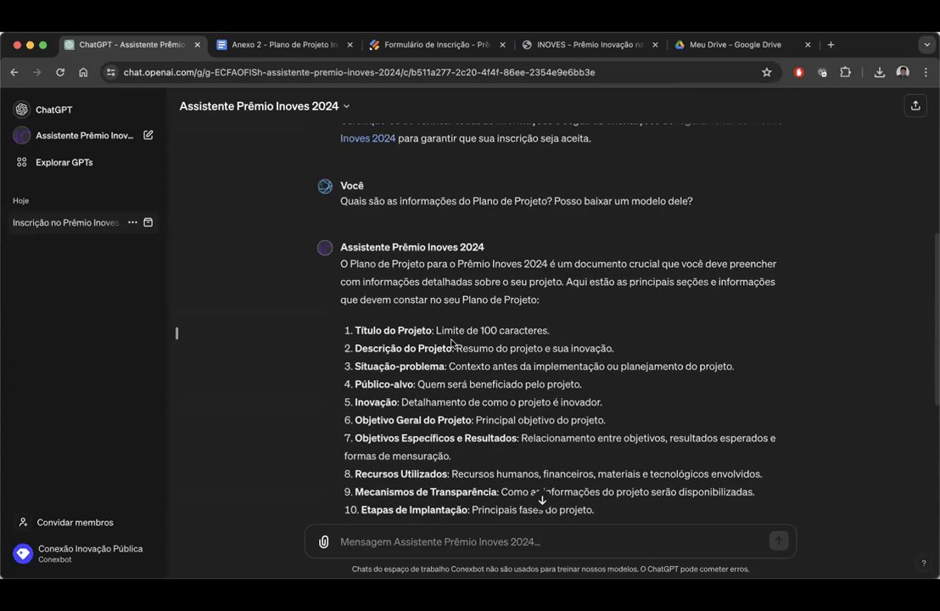
pyautogui.scroll(-5, 452, 342)
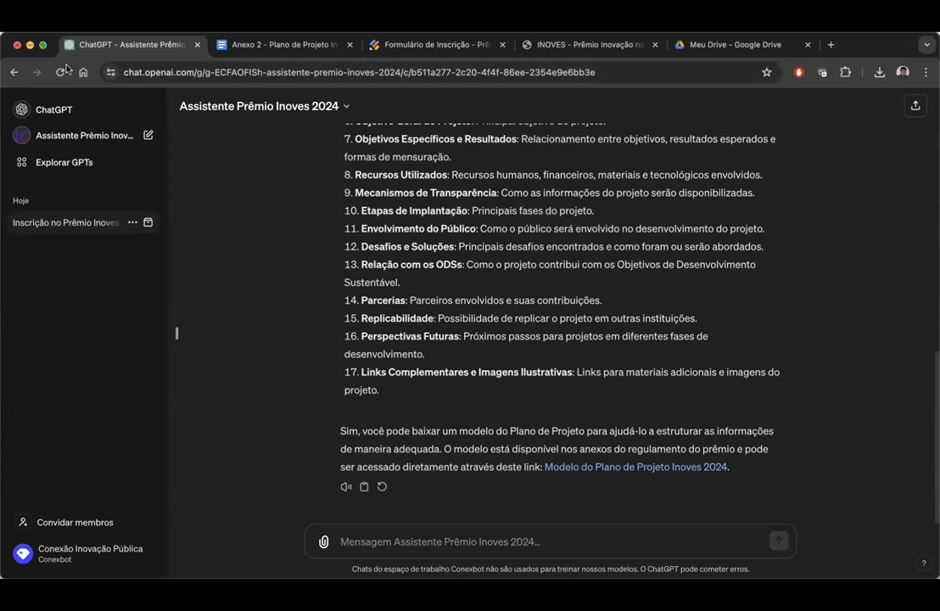
pyautogui.press('ctrl+super+f')
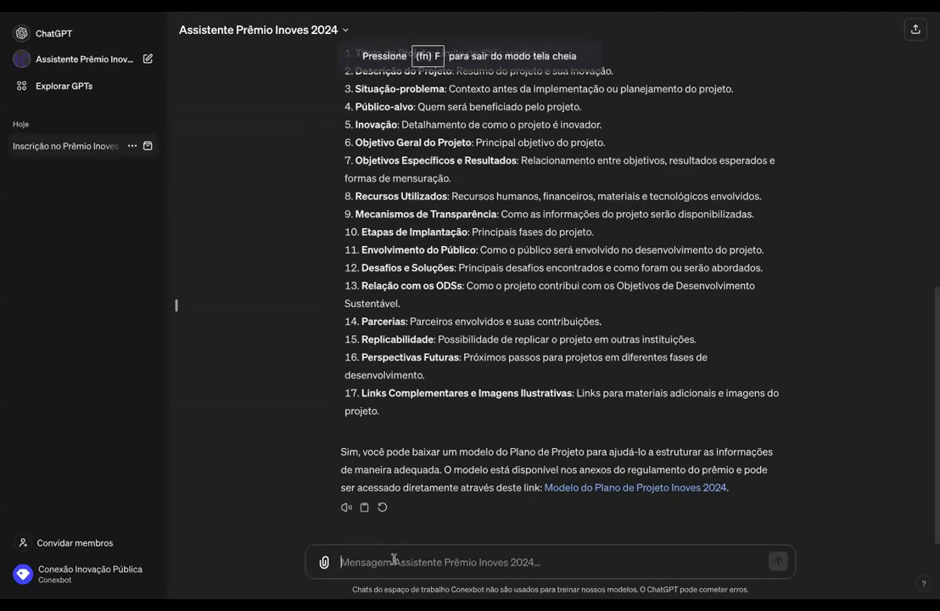
# - Draft the message "Eu tenho um projeto na área de educação pública, que consiste na criação de uma ludoteca com jogos educativos criados por professores e alunos."
pyautogui.write('Eu ten')
pyautogui.write('ho um projeto')
pyautogui.write(' na área de ddu')
pyautogui.write('ca')
pyautogui.press('BackSpace')
pyautogui.press('BackSpace')
pyautogui.press('BackSpace')
pyautogui.write('enho um projeto na área de ed')
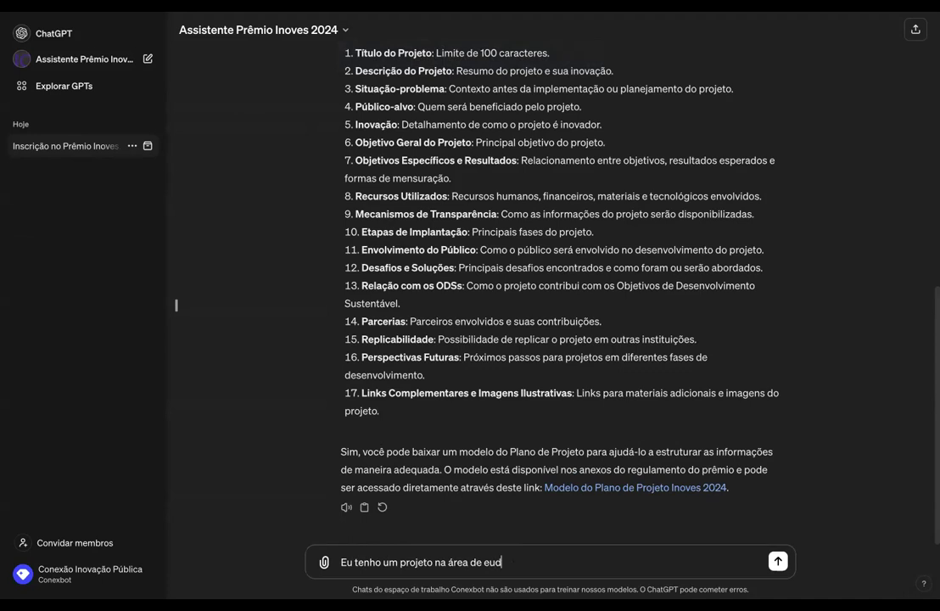
pyautogui.write('ucação pública, que cosis')
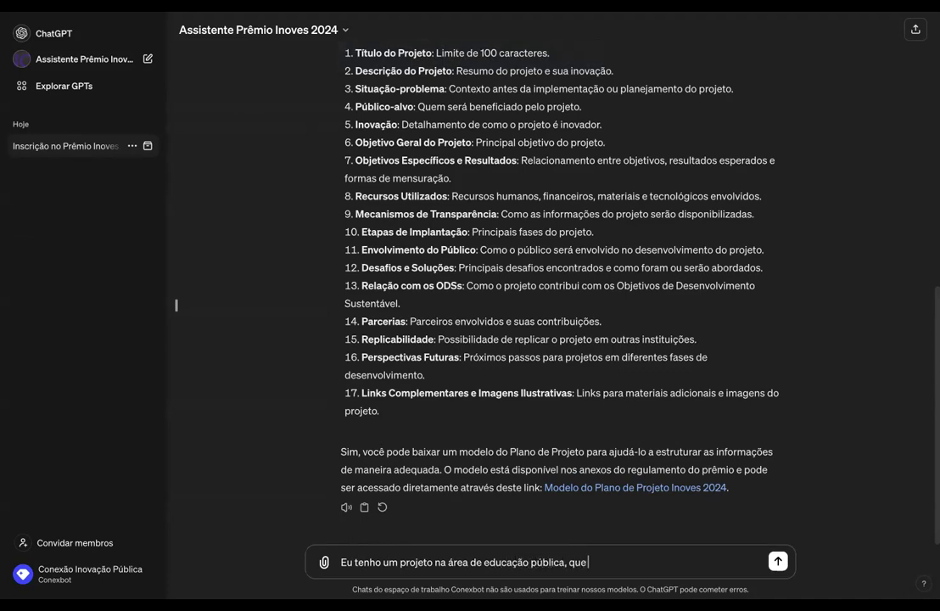
pyautogui.press('BackSpace')
pyautogui.press('BackSpace')
pyautogui.write('nsiste na cri')
pyautogui.write('ação')
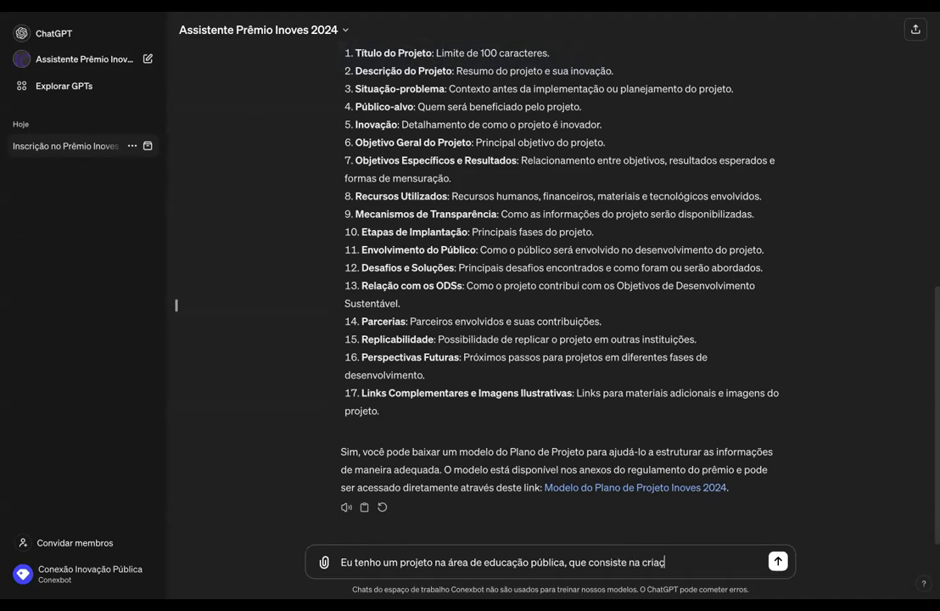
pyautogui.write(' de uma ludoteca co')
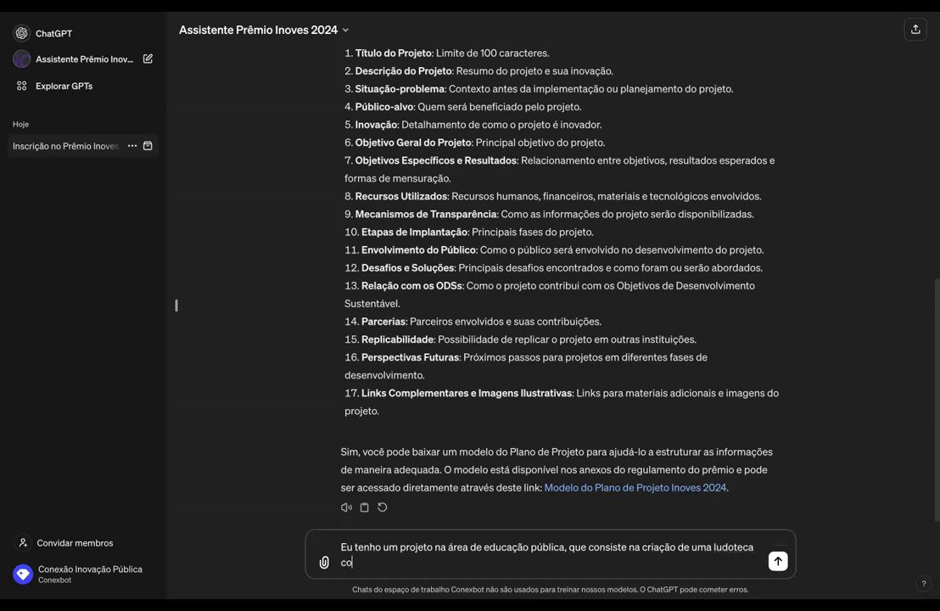
pyautogui.write('m kojogos educativos criados por professores e alunos')
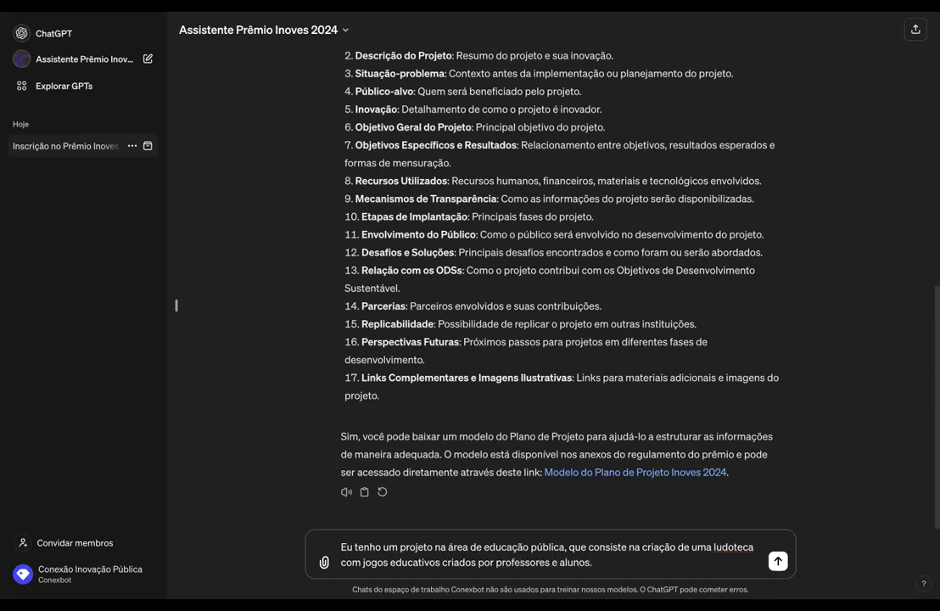
pyautogui.write('.')
# - Start a second paragraph with "Já é um projeto em execução e temos uma biblioteca com 10 jogos e temos encontros lúdicos"
pyautogui.hotkey('shift', 'Return')
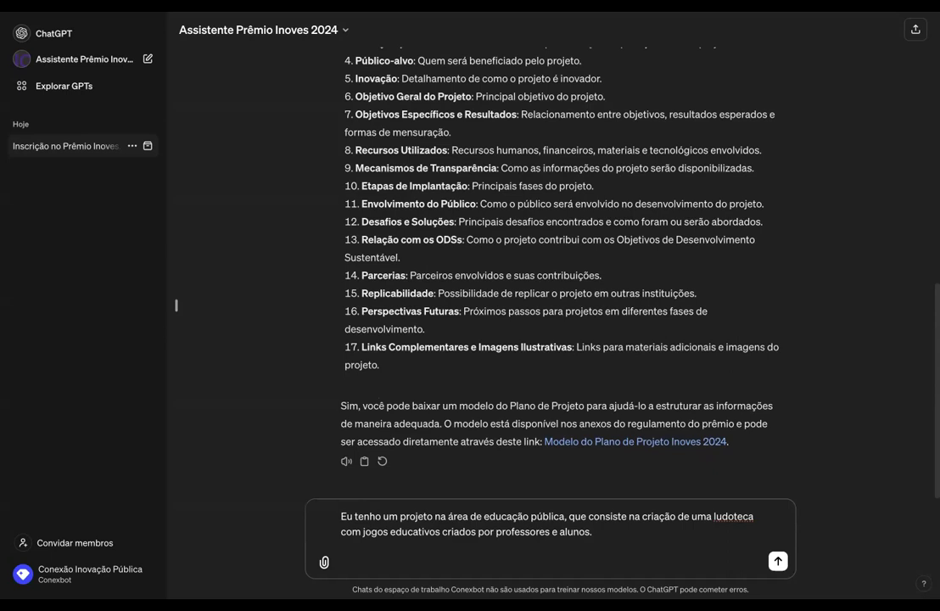
pyautogui.write('Já é um projeto em execução')
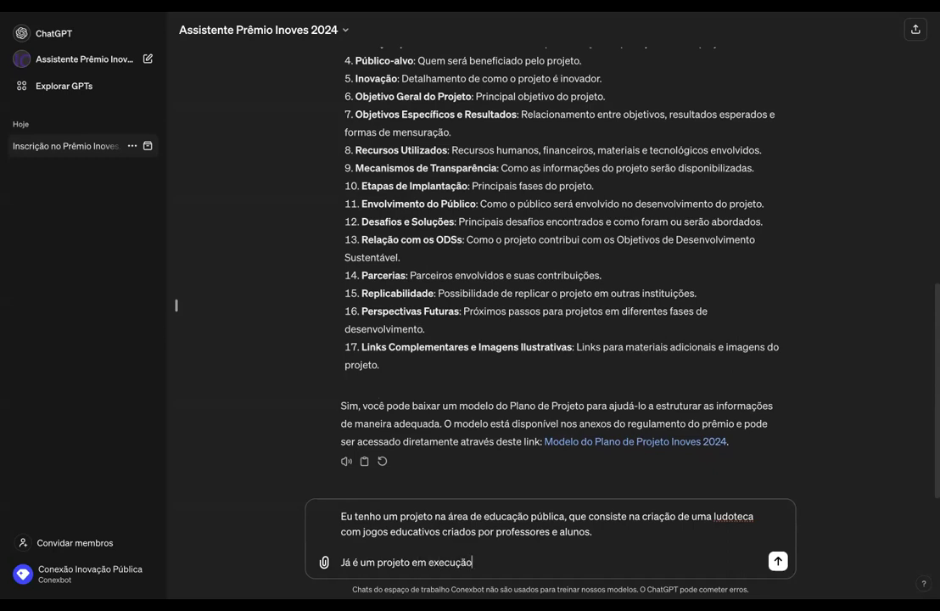
pyautogui.write(' e temos uma biblioteca com')
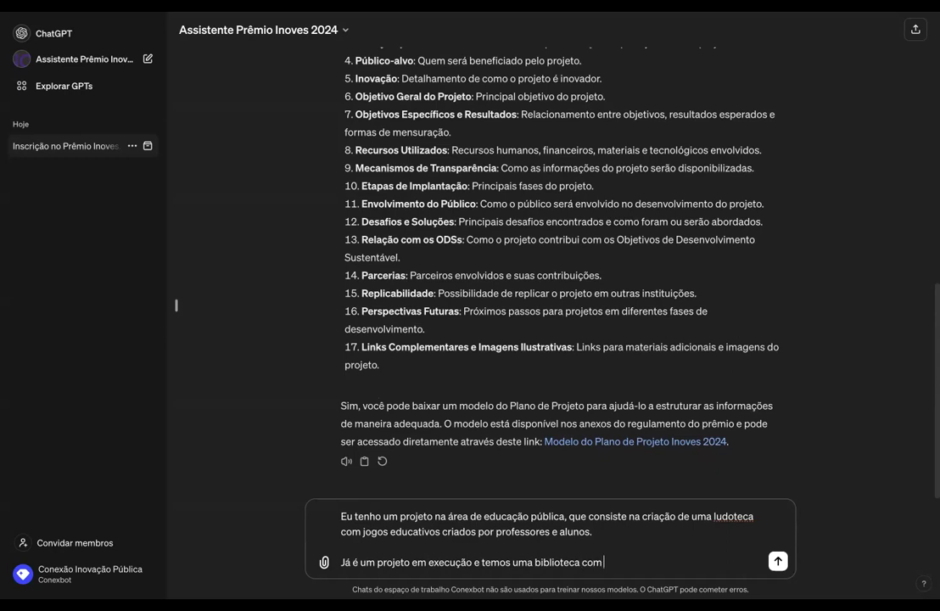
pyautogui.write(' 10 jogos e temos encontros lúdicos uma m')
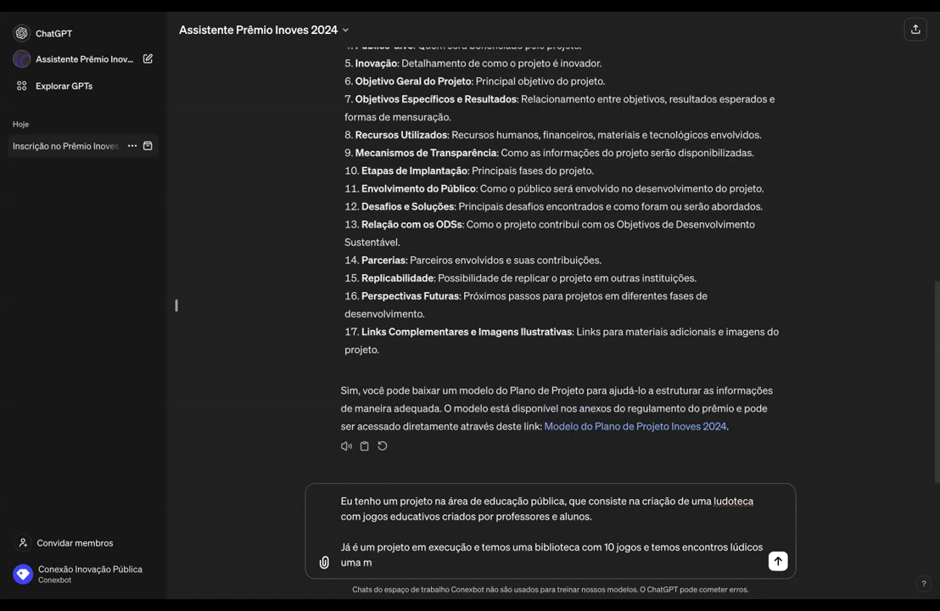
# - Complete the second paragraph with "uma vez por semana e que envolve toda a comunidade escolar."
pyautogui.write('^svez por semana e que')
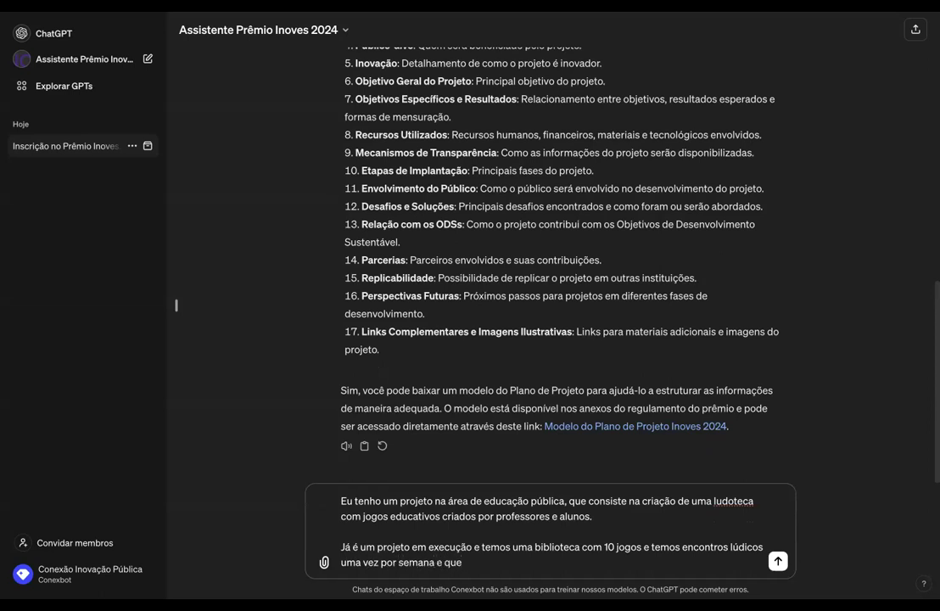
pyautogui.write(' envlvlve toda a comunidade escol')
pyautogui.press('BackSpace')
pyautogui.press('BackSpace')
pyautogui.write('ar.')
# - Add the closing question "Qual seria a categoria que meu projeto pode concorrer?" as a separate paragraph and send the message
pyautogui.hotkey('shift', 'Return')
pyautogui.hotkey('shift', 'Return')
pyautogui.write('Qual seria a')
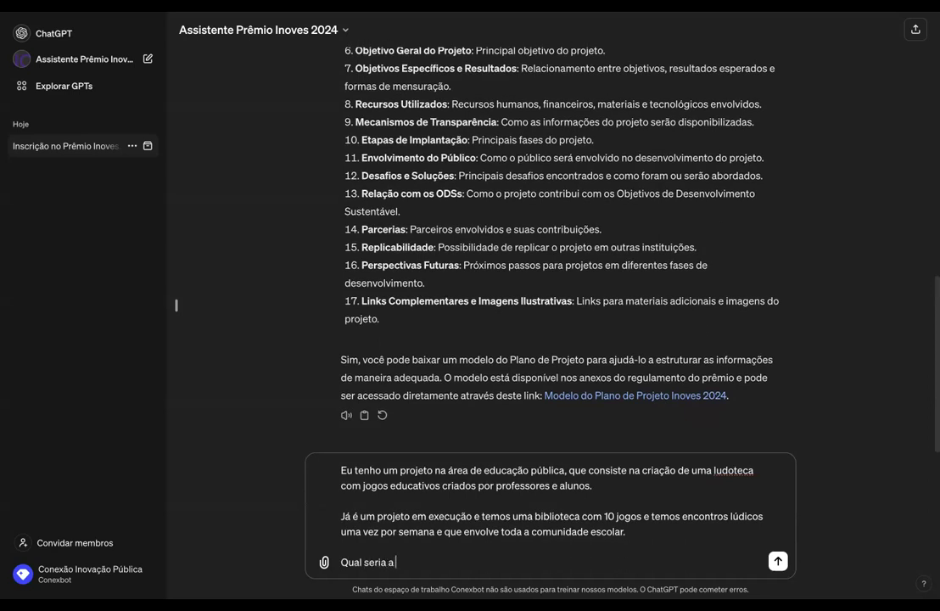
pyautogui.write(' categoria que meu')
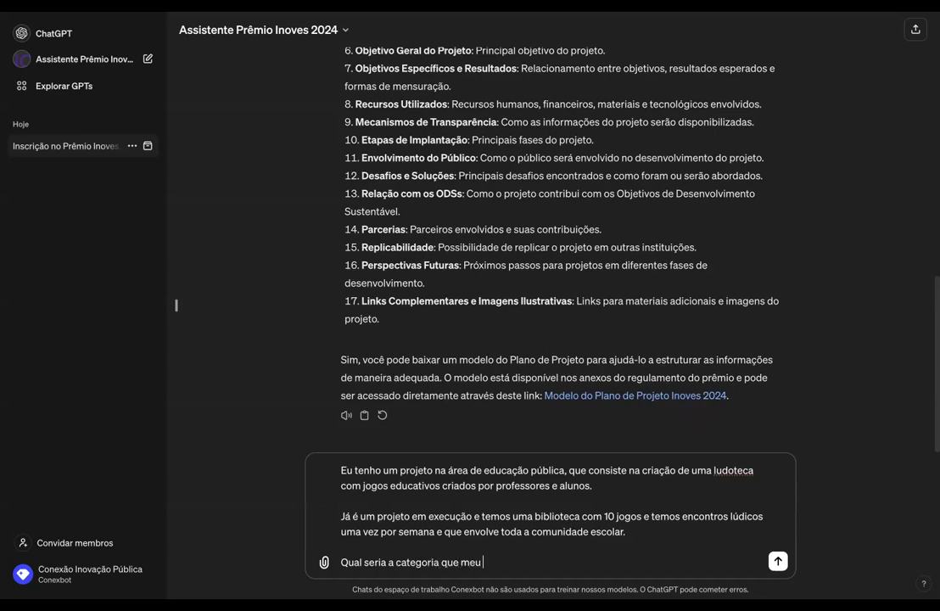
pyautogui.write(' projeto pode von')
pyautogui.press('BackSpace')
pyautogui.press('BackSpace')
pyautogui.write('concerrer')
pyautogui.press('BackSpace')
pyautogui.write('orrer?')
pyautogui.press('Return')
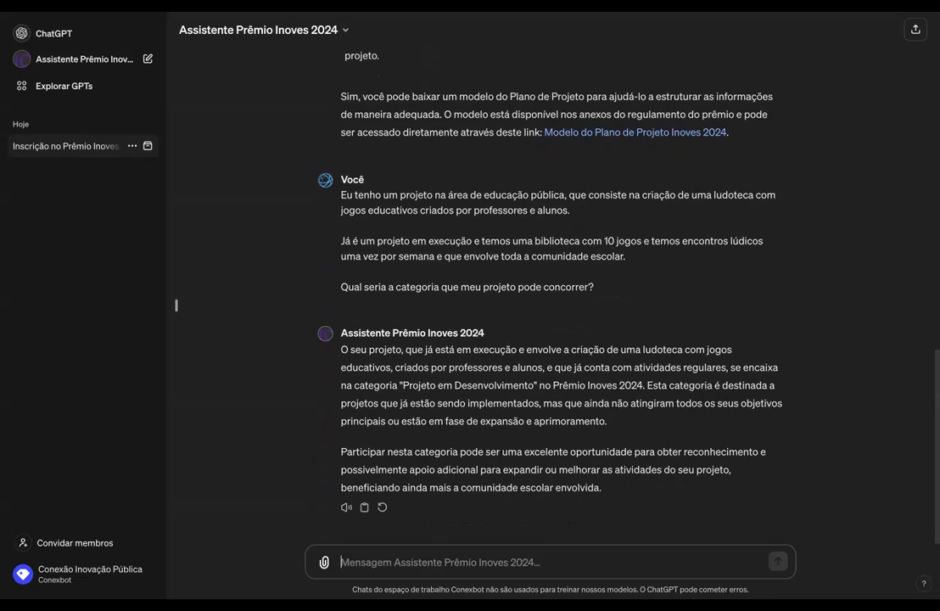
# - Review the assistant's category recommendation and its earlier answers about registration and the Plano de Projeto
pyautogui.scroll(1, 443, 435)
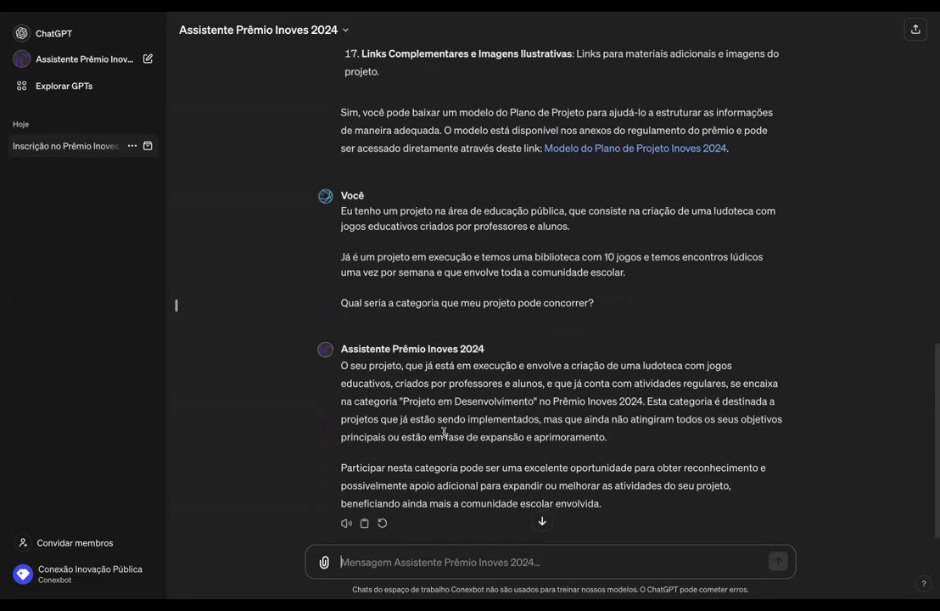
pyautogui.scroll(10, 444, 432)
pyautogui.scroll(5, 421, 353)
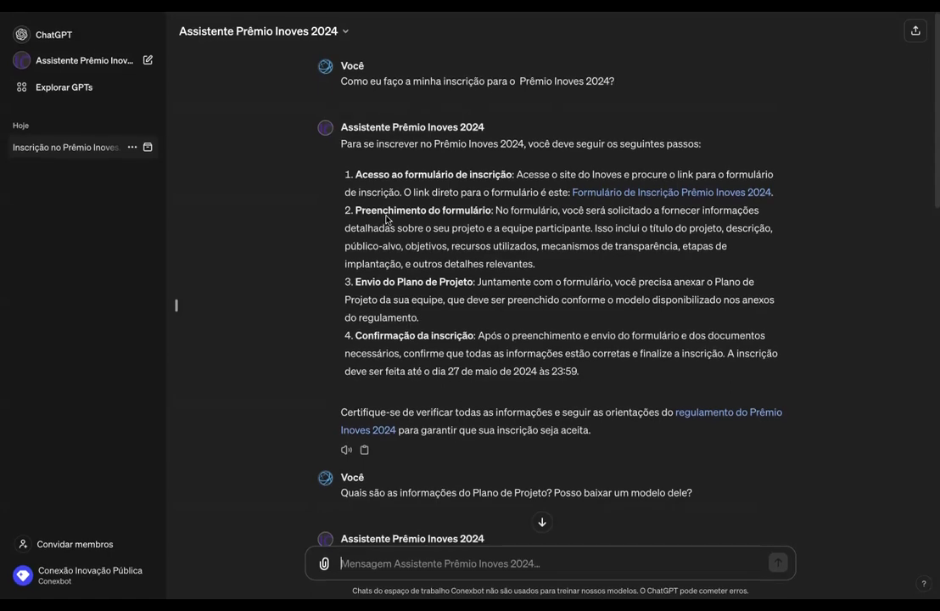
pyautogui.scroll(-5, 442, 294)
pyautogui.scroll(-7, 442, 294)
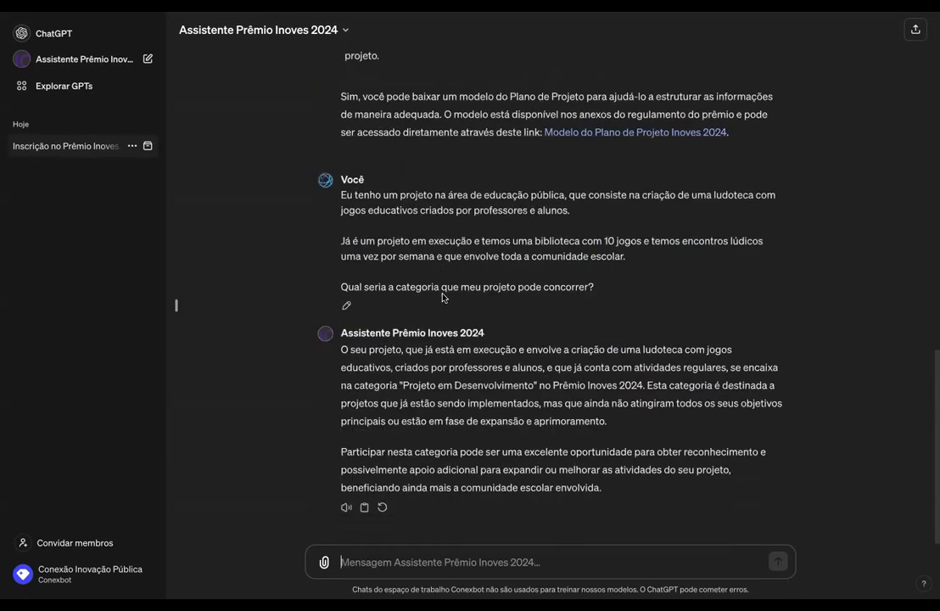
pyautogui.scroll(12, 442, 297)
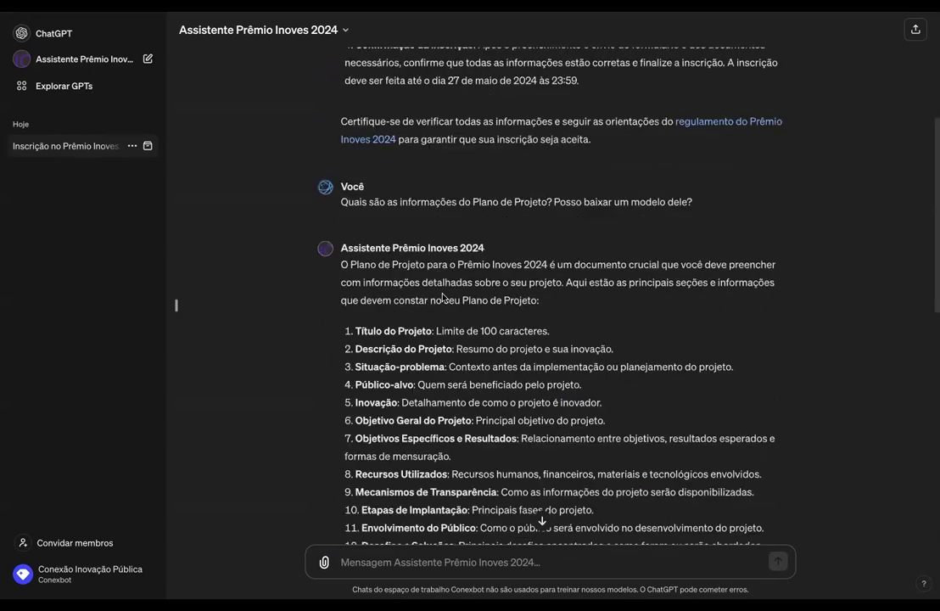